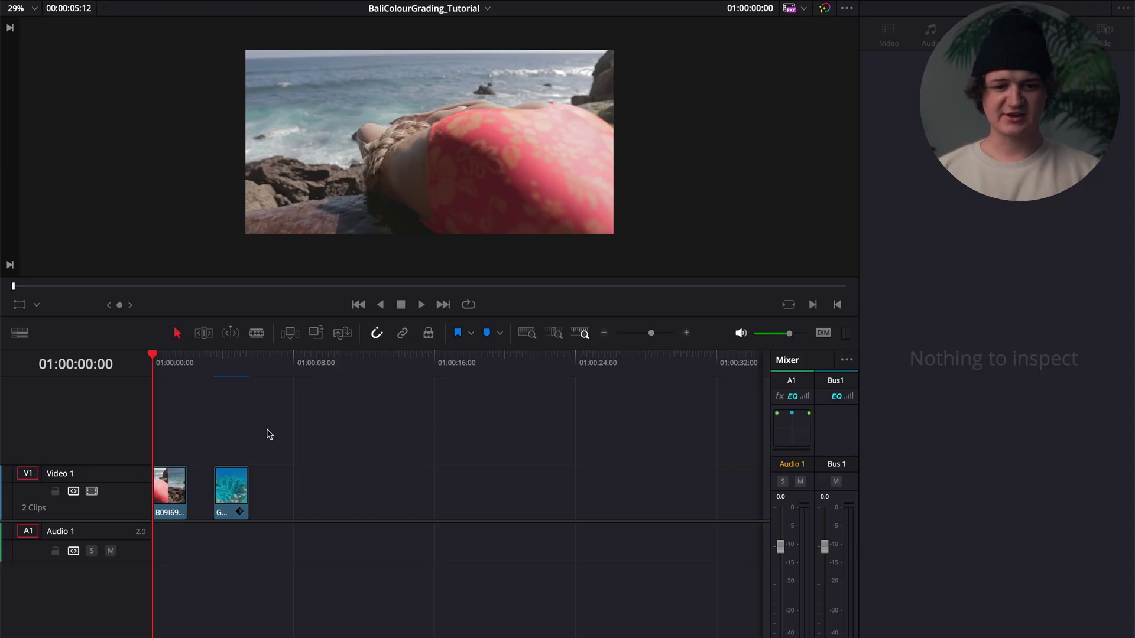
Move the second clip on Video 1 along the timeline so it starts at about eight seconds
{"action": "left_click_drag", "start_coordinate": [279, 455], "coordinate": [140, 500]}
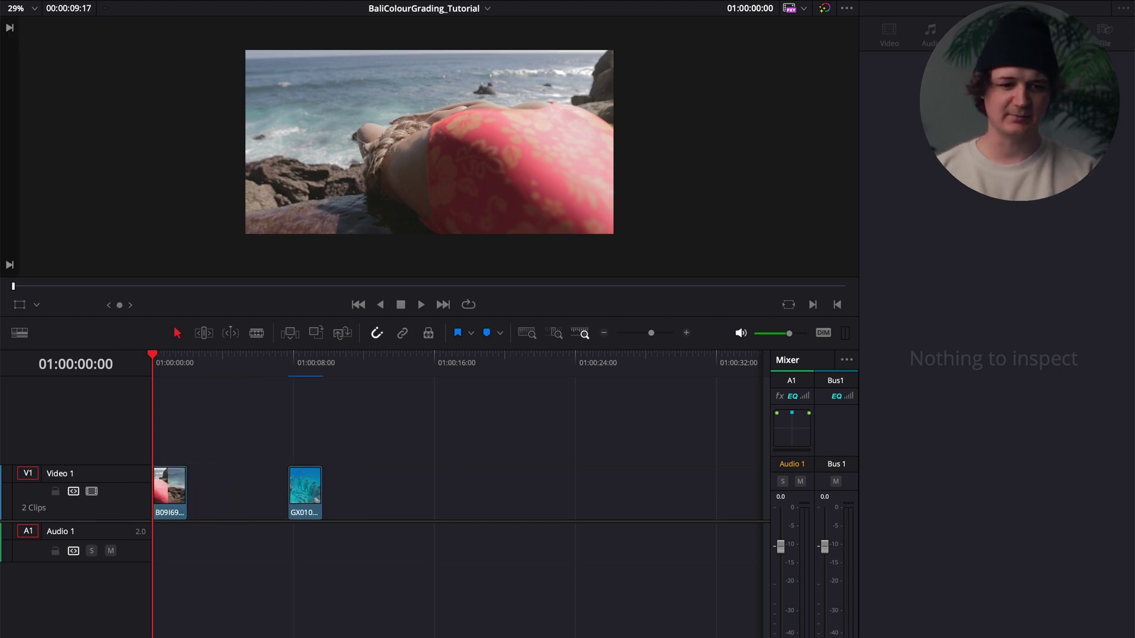
Set the project's timeline color space to Rec.709-A in its color management settings and close the settings
{"action": "left_click", "coordinate": [118, 0]}
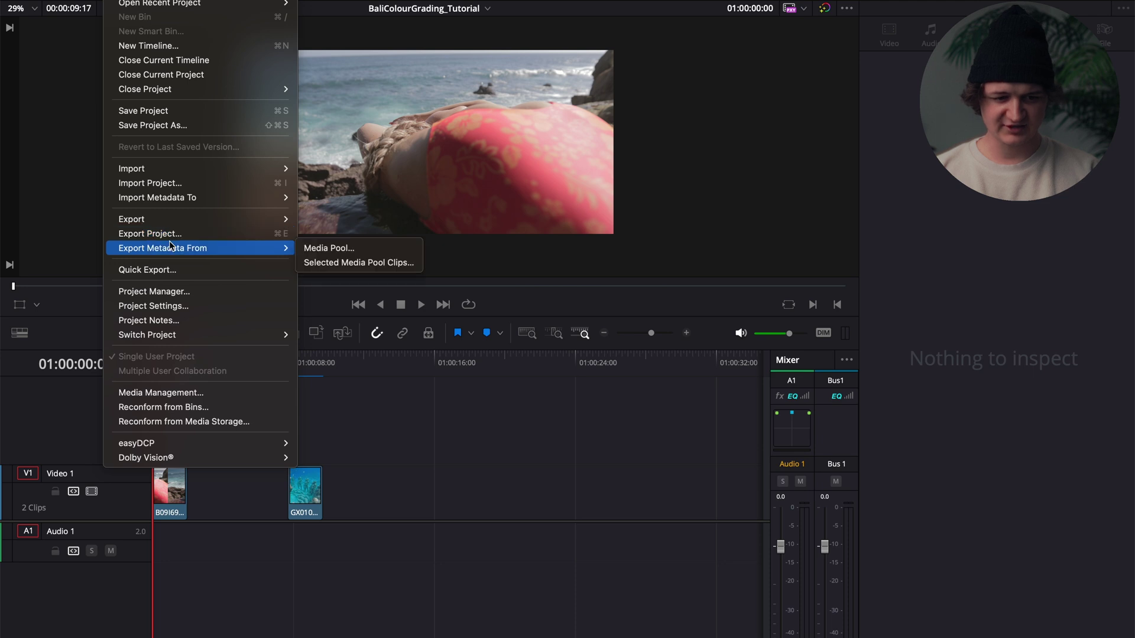
{"action": "left_click", "coordinate": [161, 306]}
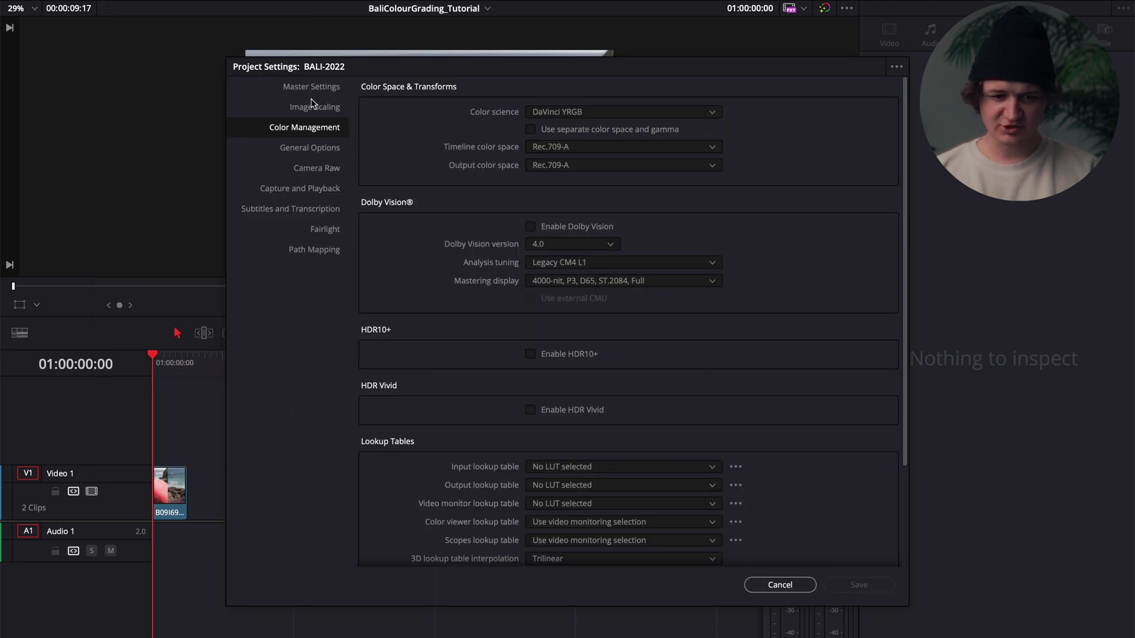
{"action": "left_click", "coordinate": [315, 88]}
{"action": "left_click", "coordinate": [314, 130]}
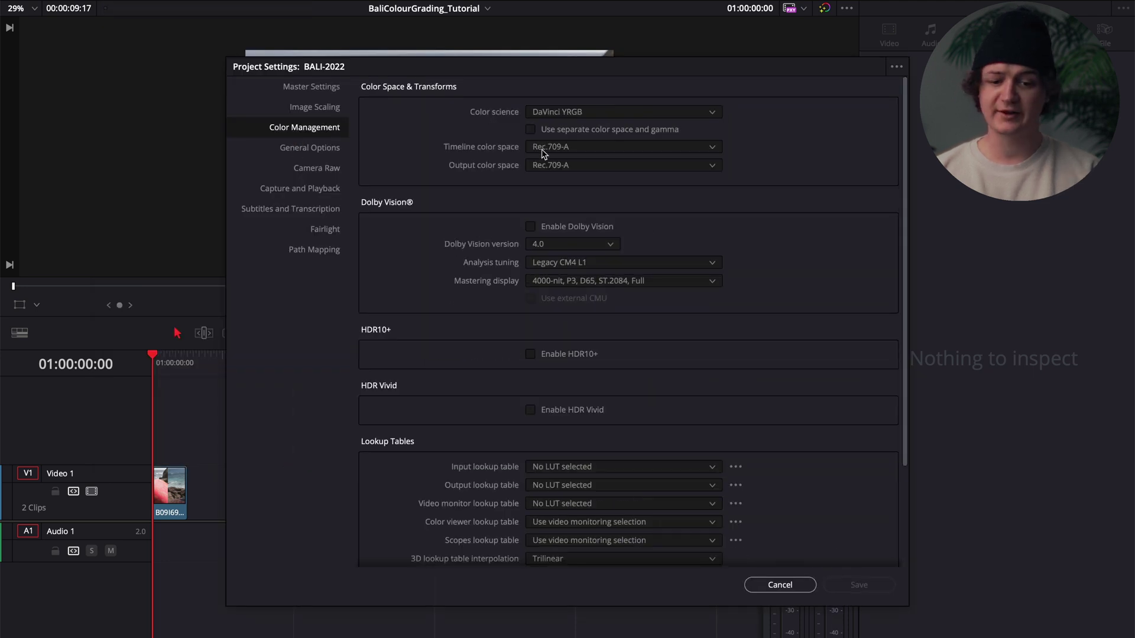
{"action": "left_click", "coordinate": [596, 149]}
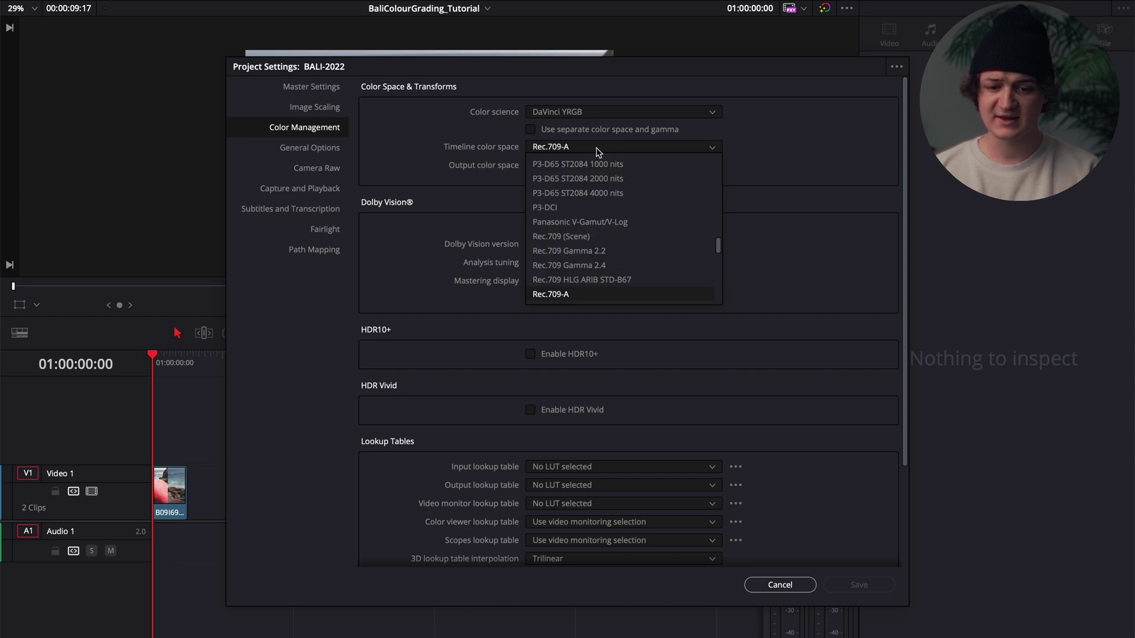
{"action": "left_click", "coordinate": [556, 295]}
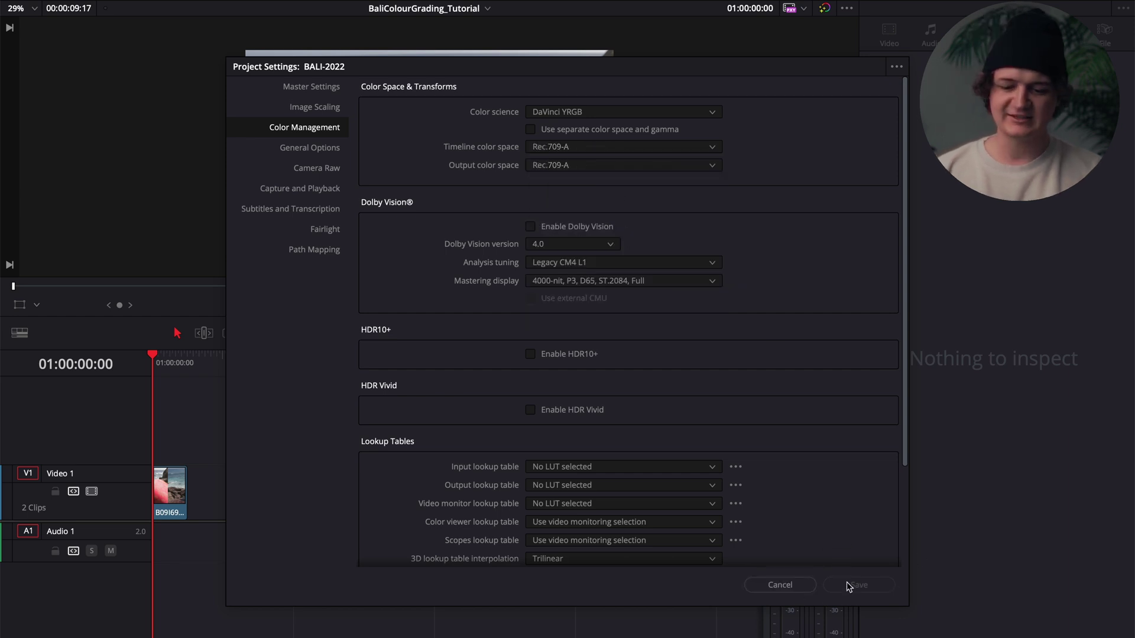
{"action": "left_click_drag", "start_coordinate": [782, 56], "coordinate": [698, 21]}
{"action": "left_click", "coordinate": [692, 538]}
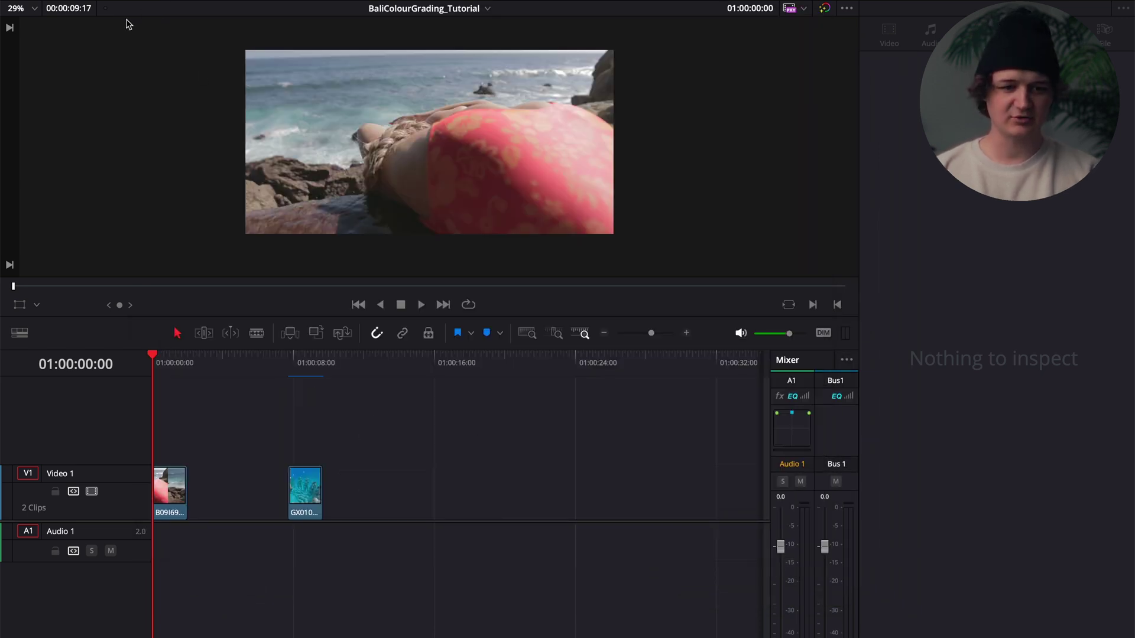
Show the media pool and open the BaliColourGrading_Tutorial timeline from the How I Colour Grade bin
{"action": "left_click", "coordinate": [130, 2]}
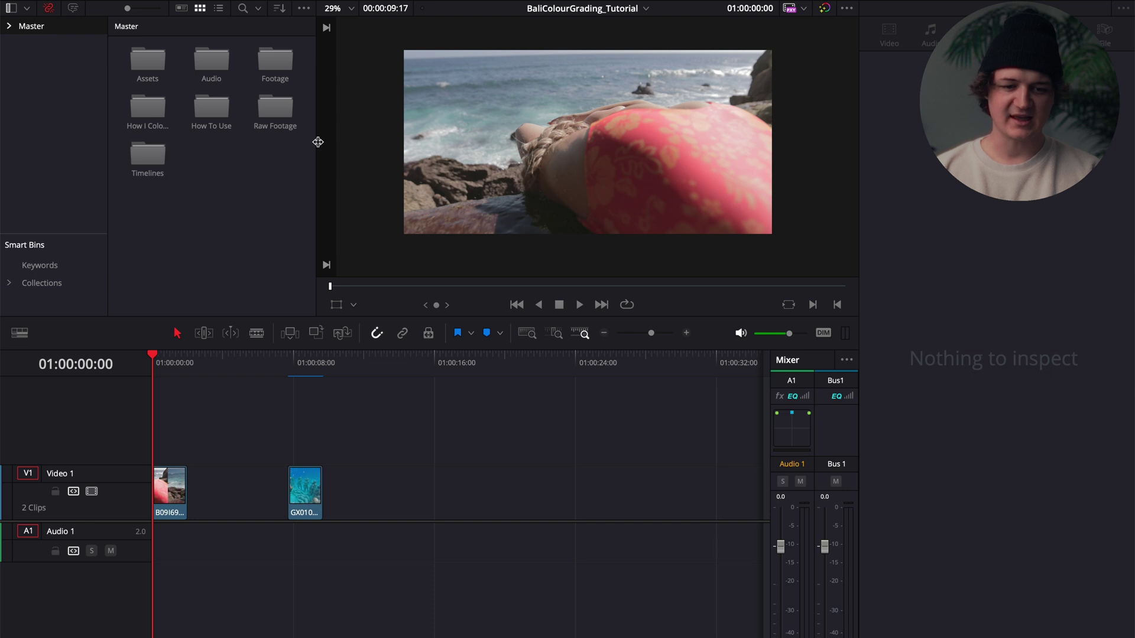
{"action": "double_click", "coordinate": [148, 155]}
{"action": "left_click", "coordinate": [62, 150]}
{"action": "double_click", "coordinate": [155, 57]}
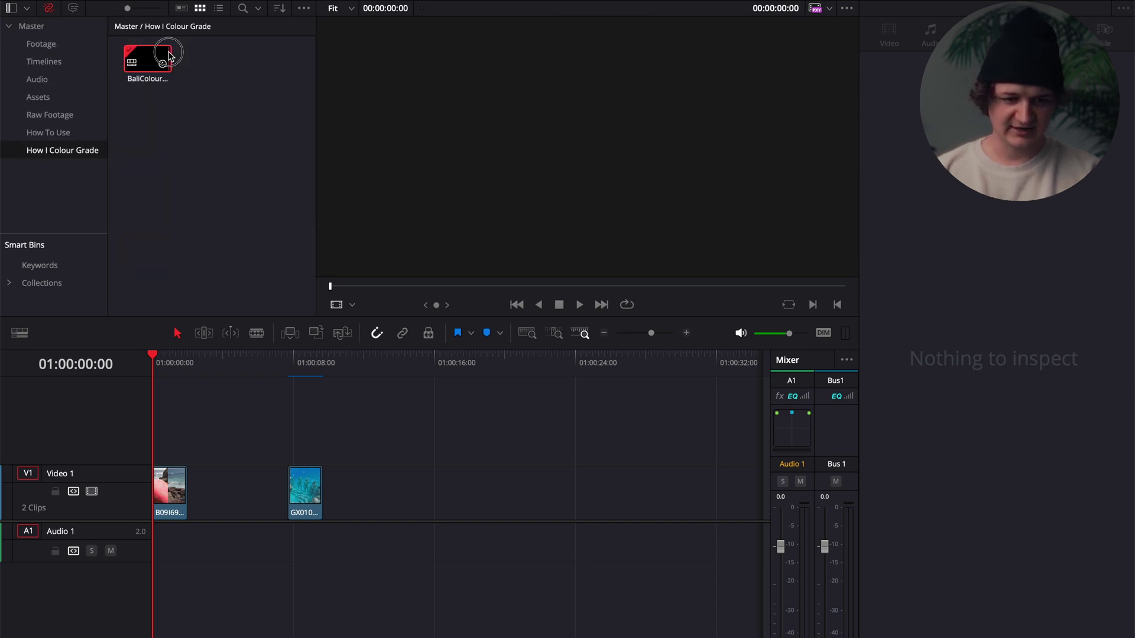
Check the color science and color space options in the BaliColourGrading_Tutorial timeline's own settings
{"action": "right_click", "coordinate": [158, 57]}
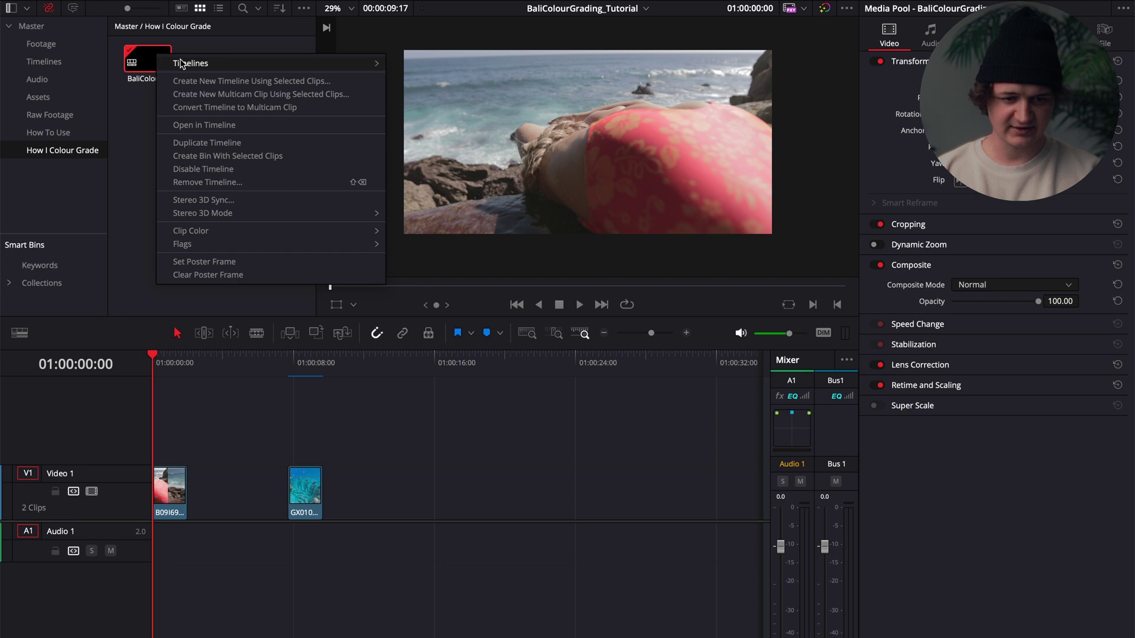
{"action": "mouse_move", "coordinate": [180, 63]}
{"action": "left_click", "coordinate": [435, 66]}
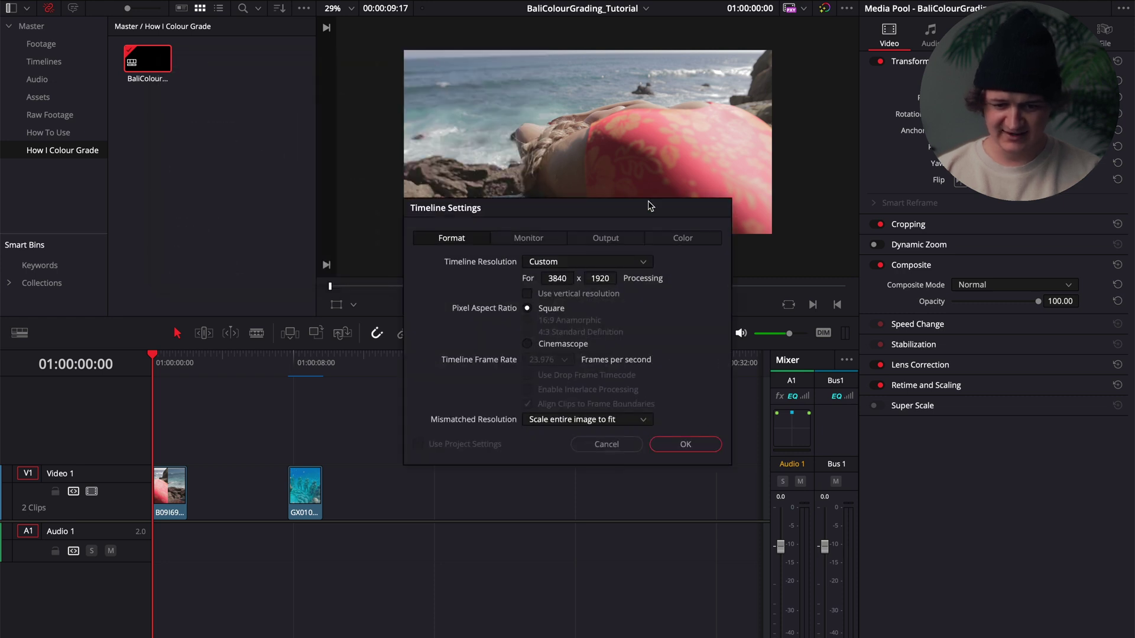
{"action": "left_click", "coordinate": [681, 237]}
{"action": "left_click_drag", "start_coordinate": [684, 213], "coordinate": [668, 142]}
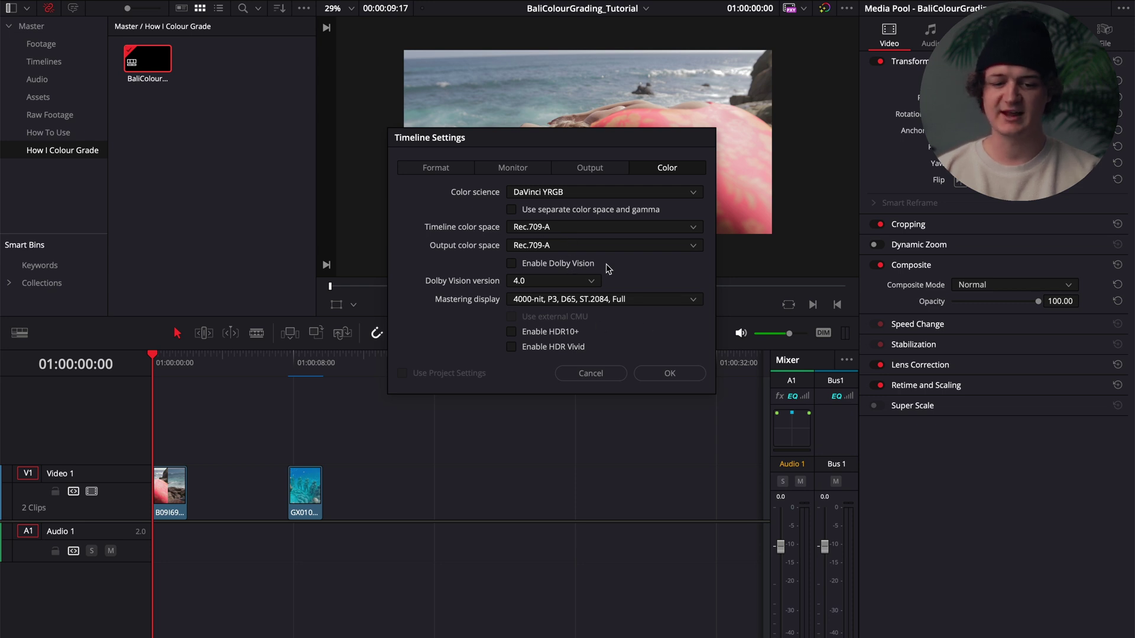
{"action": "left_click", "coordinate": [669, 373]}
Place the playhead at the start of the timeline and open the first clip on the Color page
{"action": "left_click_drag", "start_coordinate": [168, 355], "coordinate": [79, 378]}
{"action": "key", "text": "super+equal"}
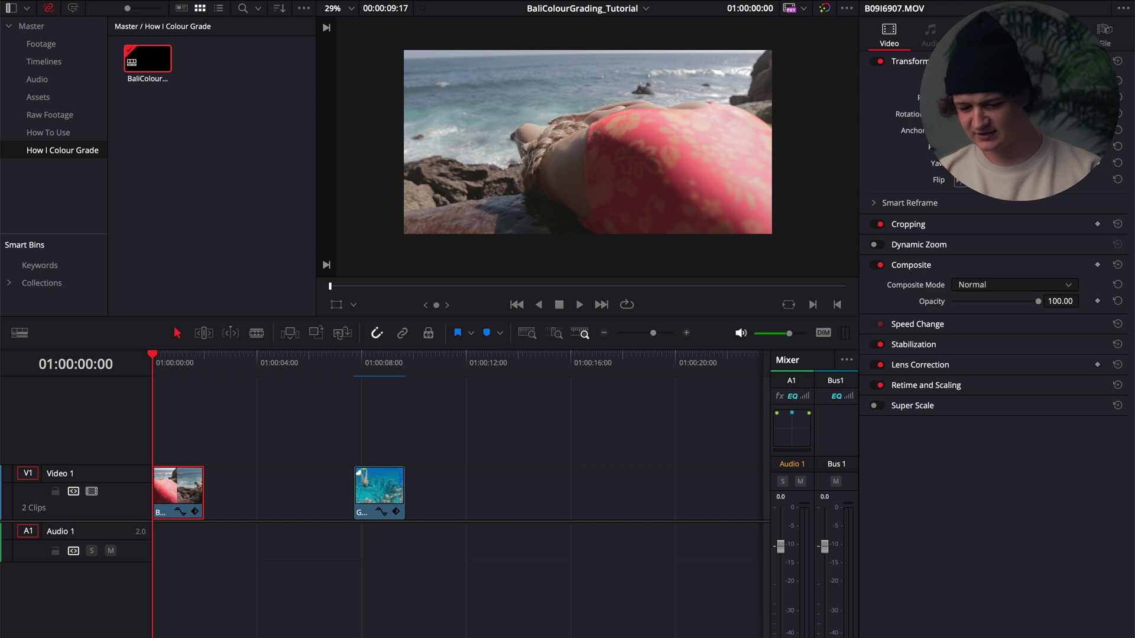
{"action": "key", "text": "shift+6"}
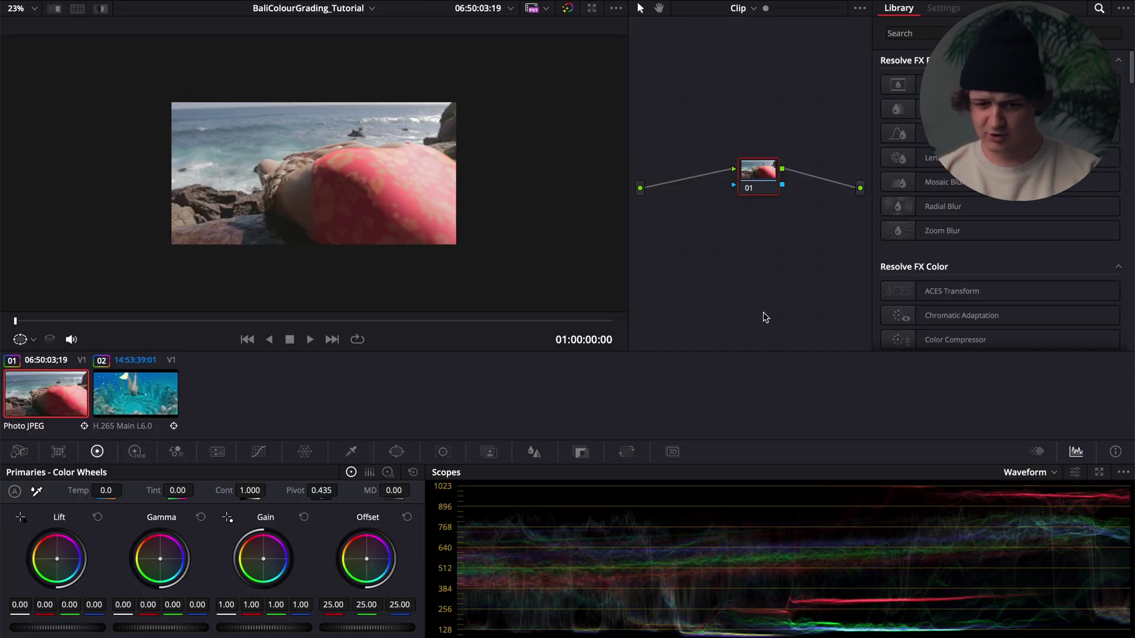
Place node 01 in the upper-left area of the node graph and label it Exp
{"action": "left_click_drag", "start_coordinate": [759, 170], "coordinate": [692, 101]}
{"action": "left_click", "coordinate": [1046, 1]}
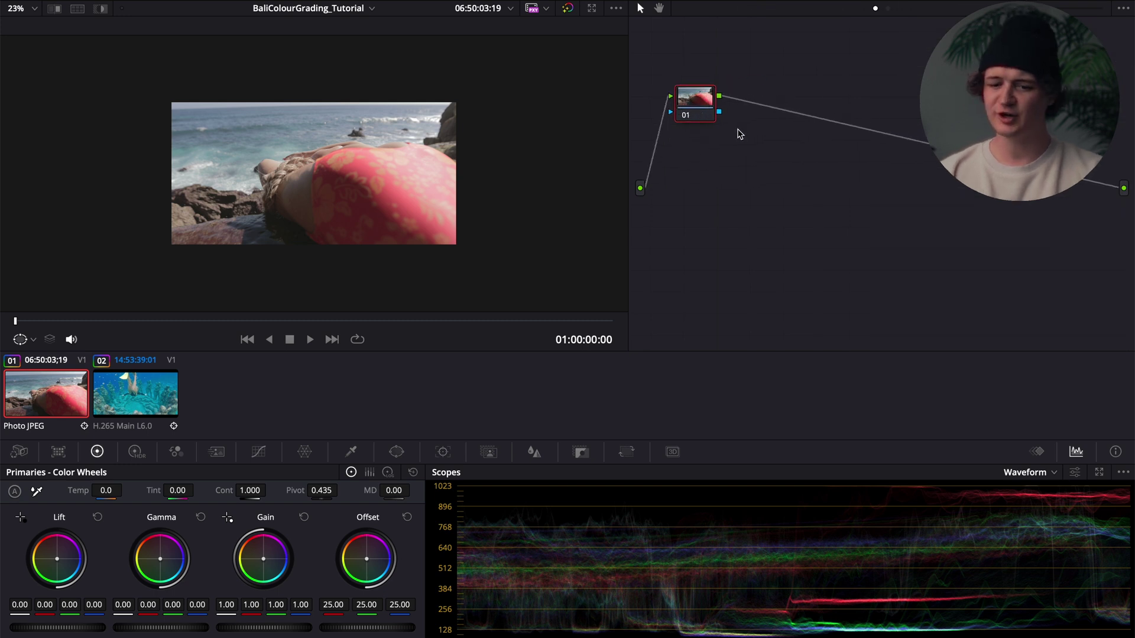
{"action": "type", "text": "Exp"}
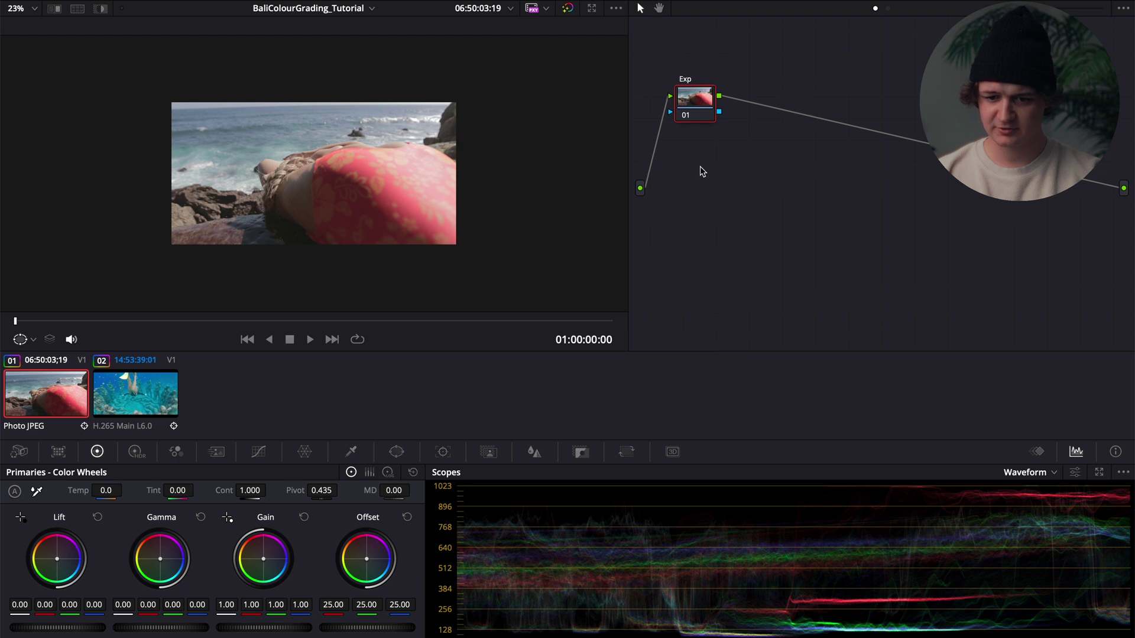
Add a corrector node, place it in the chain directly below Exp, and label it WB
{"action": "right_click", "coordinate": [700, 168]}
{"action": "left_click", "coordinate": [684, 148]}
{"action": "right_click", "coordinate": [753, 165]}
{"action": "mouse_move", "coordinate": [794, 188]}
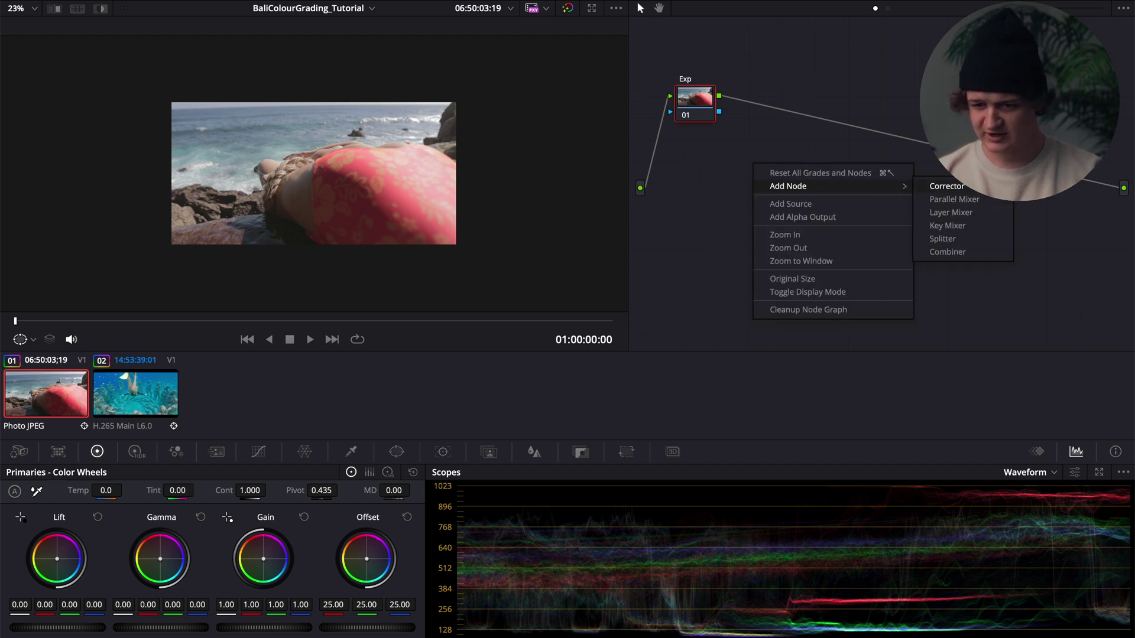
{"action": "left_click", "coordinate": [946, 186]}
{"action": "left_click_drag", "start_coordinate": [747, 165], "coordinate": [688, 164]}
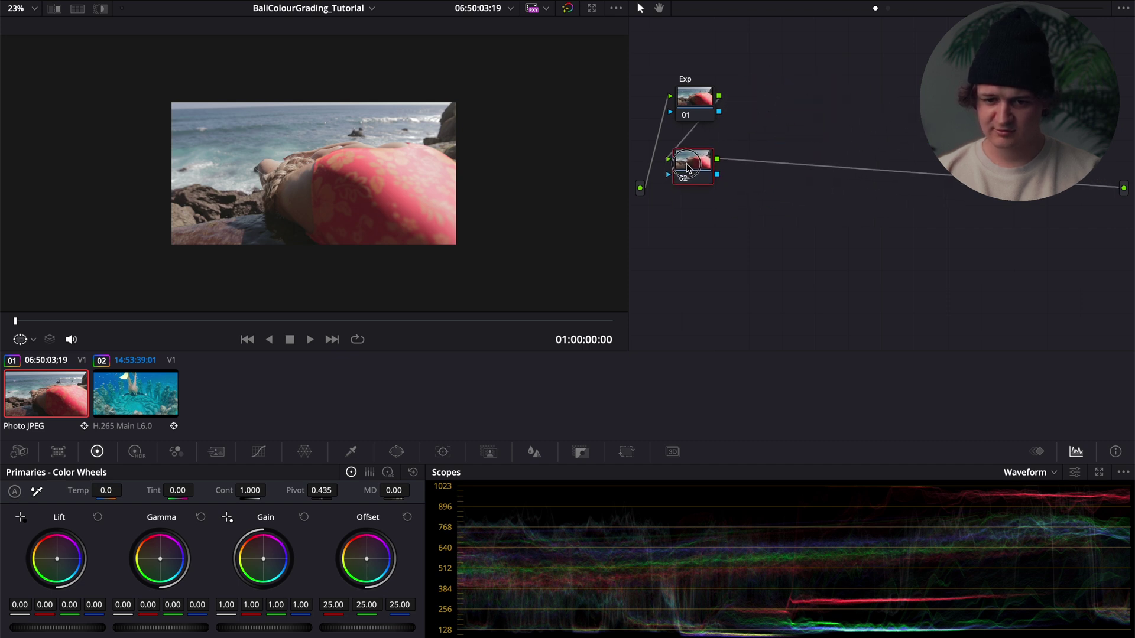
{"action": "right_click", "coordinate": [689, 165]}
{"action": "left_click", "coordinate": [729, 189]}
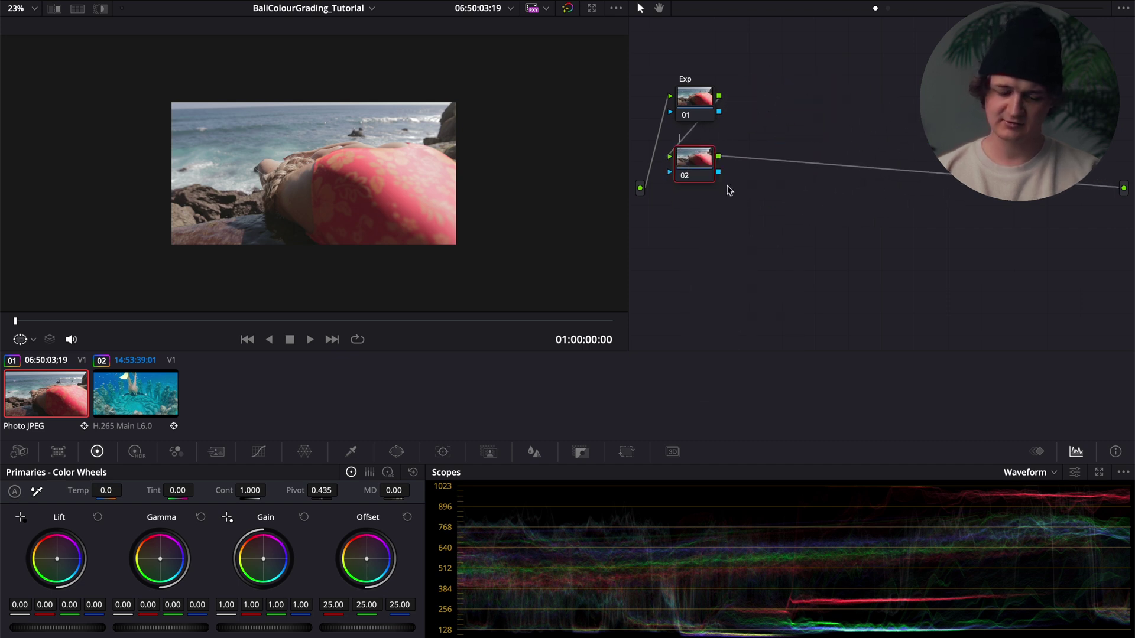
{"action": "type", "text": "WB"}
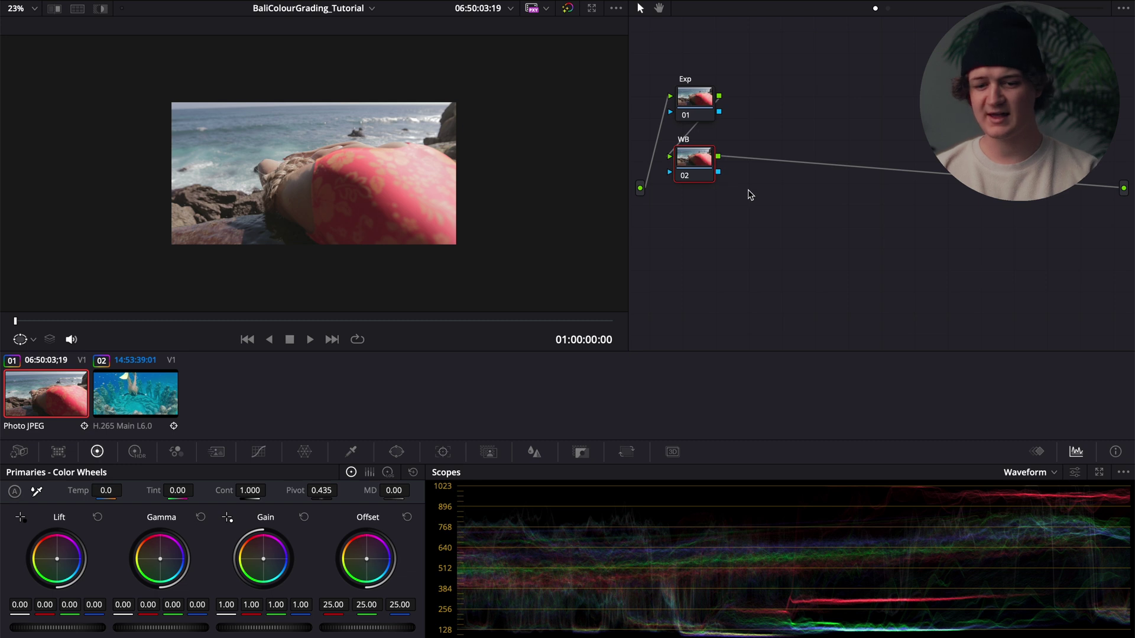
Add a serial node after WB, to the right of Exp, and label it Conv
{"action": "right_click", "coordinate": [757, 207]}
{"action": "key", "text": "alt+s"}
{"action": "right_click", "coordinate": [763, 83]}
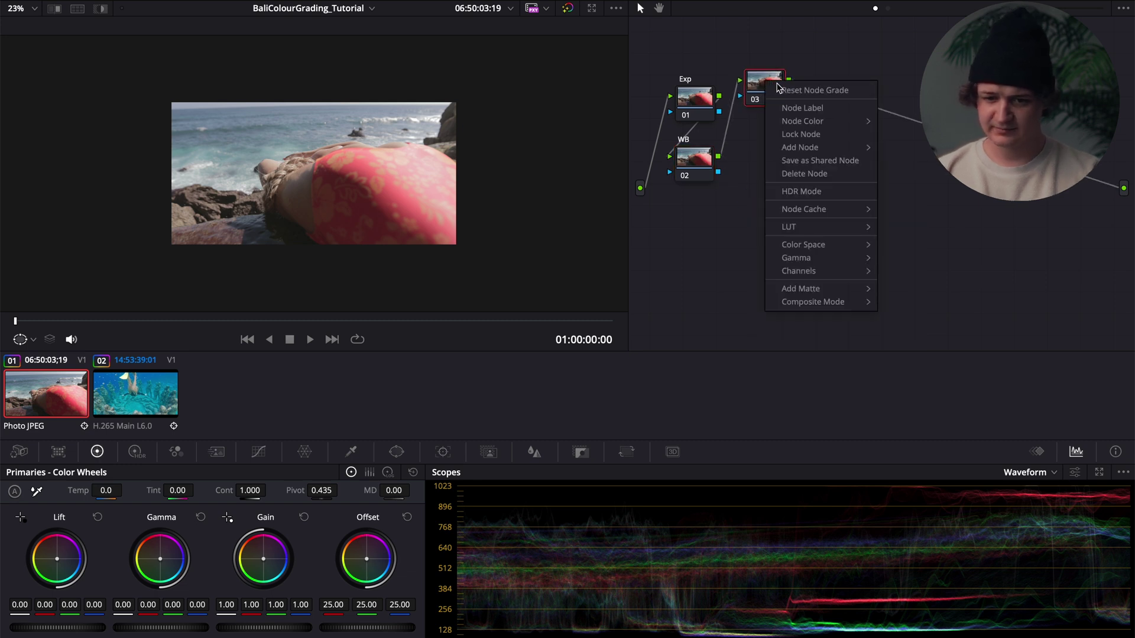
{"action": "left_click", "coordinate": [803, 109]}
{"action": "type", "text": "Conv"}
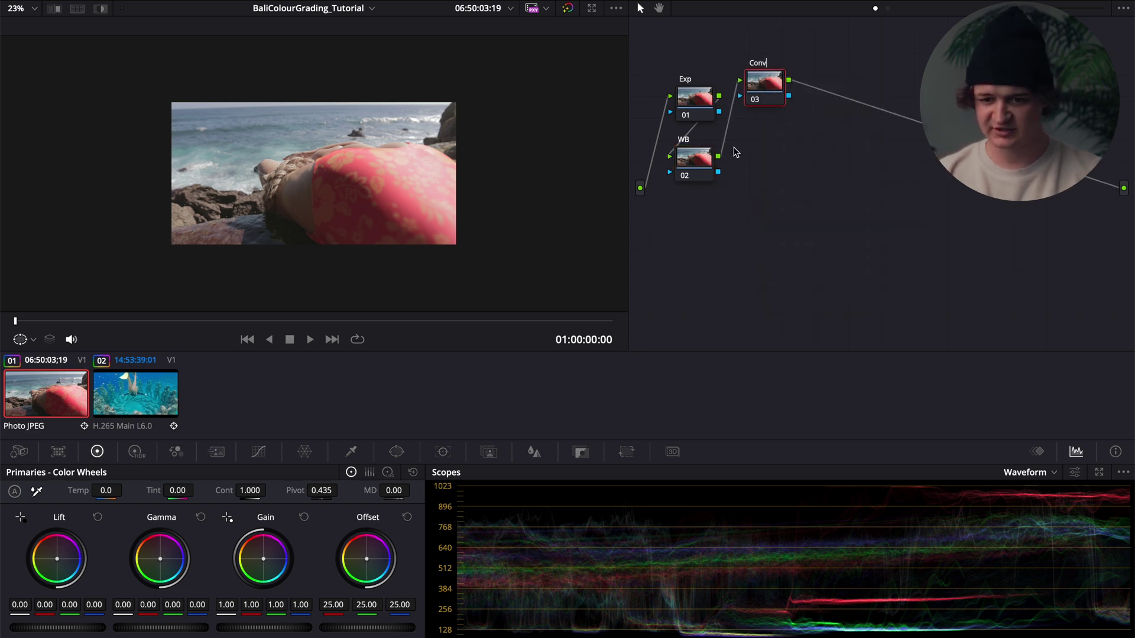
Add a serial node after Conv, directly below it, and label it LUT
{"action": "key", "text": "alt+s"}
{"action": "type", "text": "LUT"}
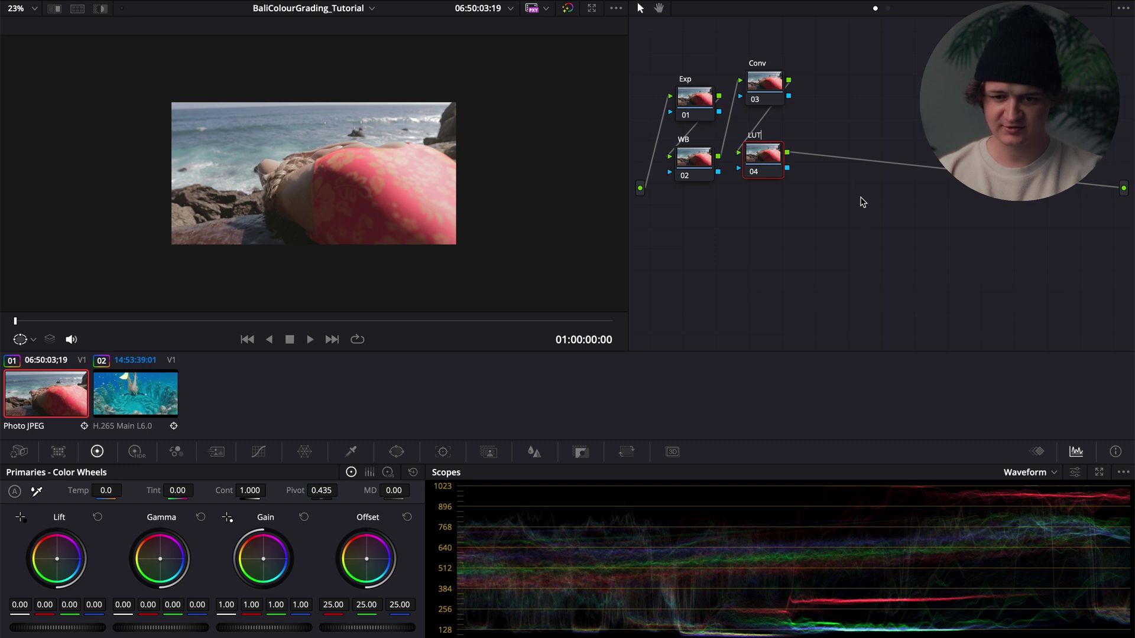
{"action": "key", "text": "Return"}
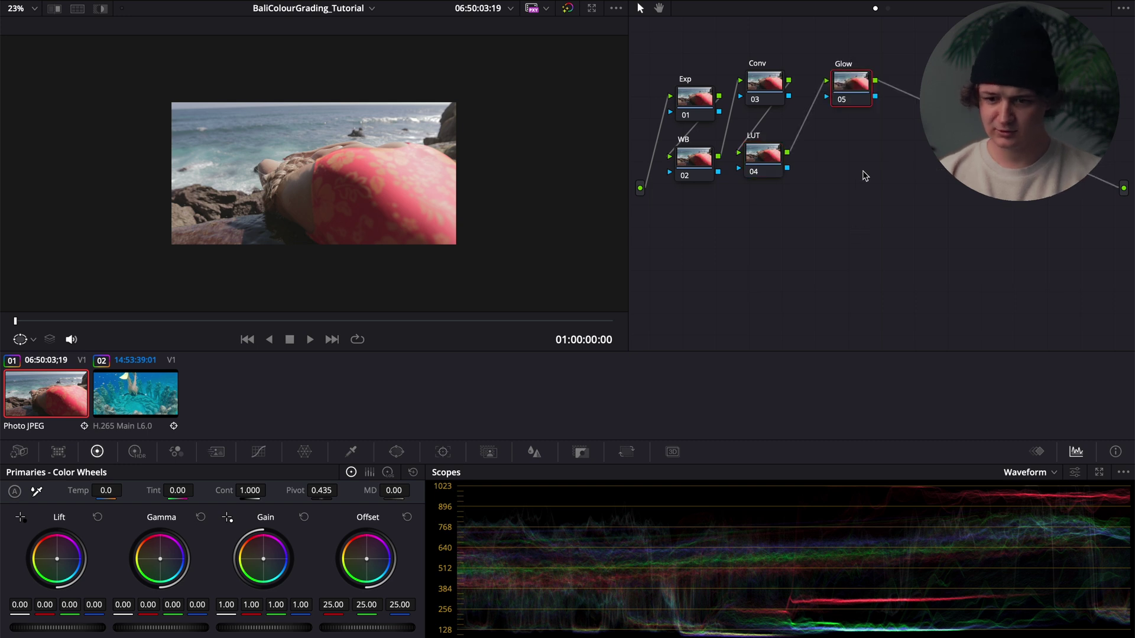
Add three serial nodes in a column after LUT, labelled Glow, Hal and Grain
{"action": "right_click", "coordinate": [846, 155]}
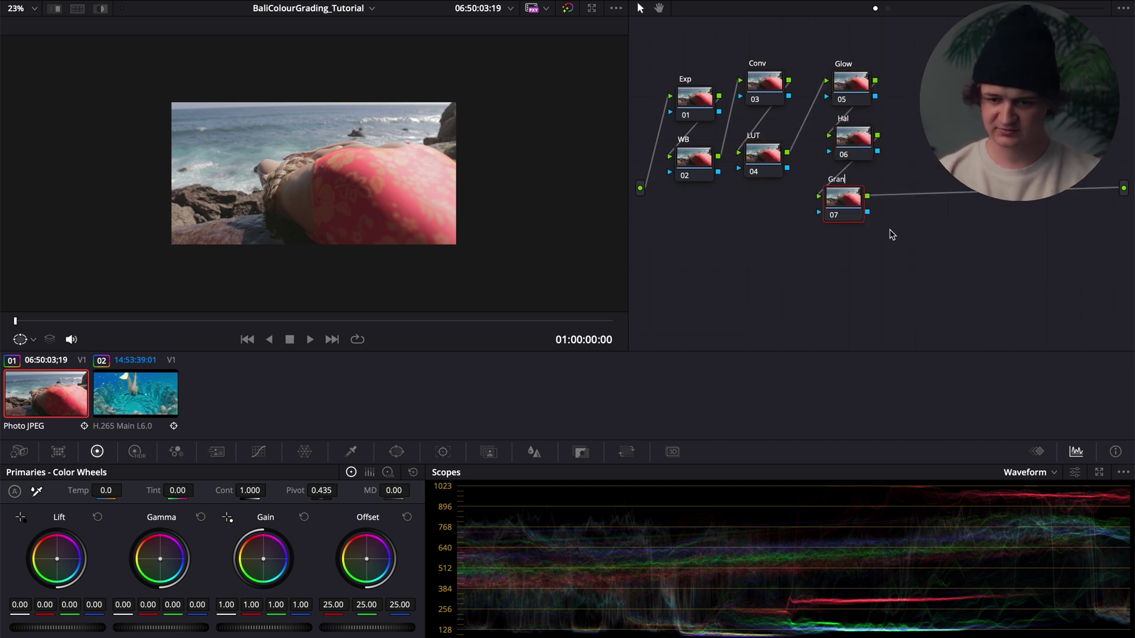
{"action": "key", "text": "Return"}
{"action": "right_click", "coordinate": [839, 213]}
{"action": "left_click", "coordinate": [900, 236]}
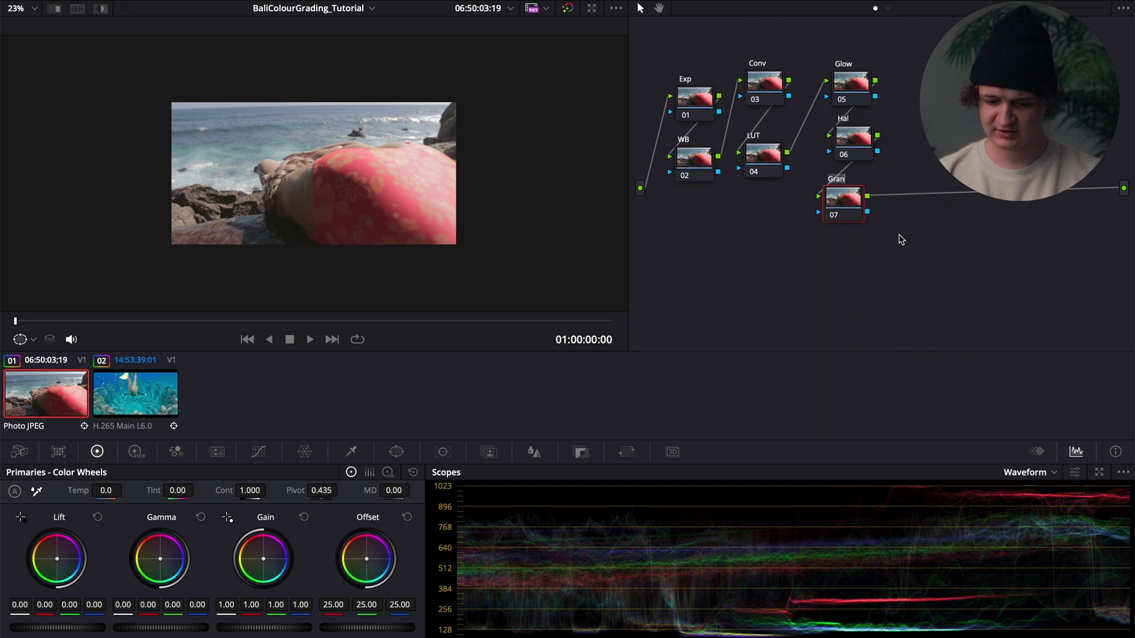
{"action": "type", "text": "in"}
Add a corrector node as the last in the chain, to the right of Grain, and label it Vingette
{"action": "right_click", "coordinate": [929, 235]}
{"action": "mouse_move", "coordinate": [945, 259]}
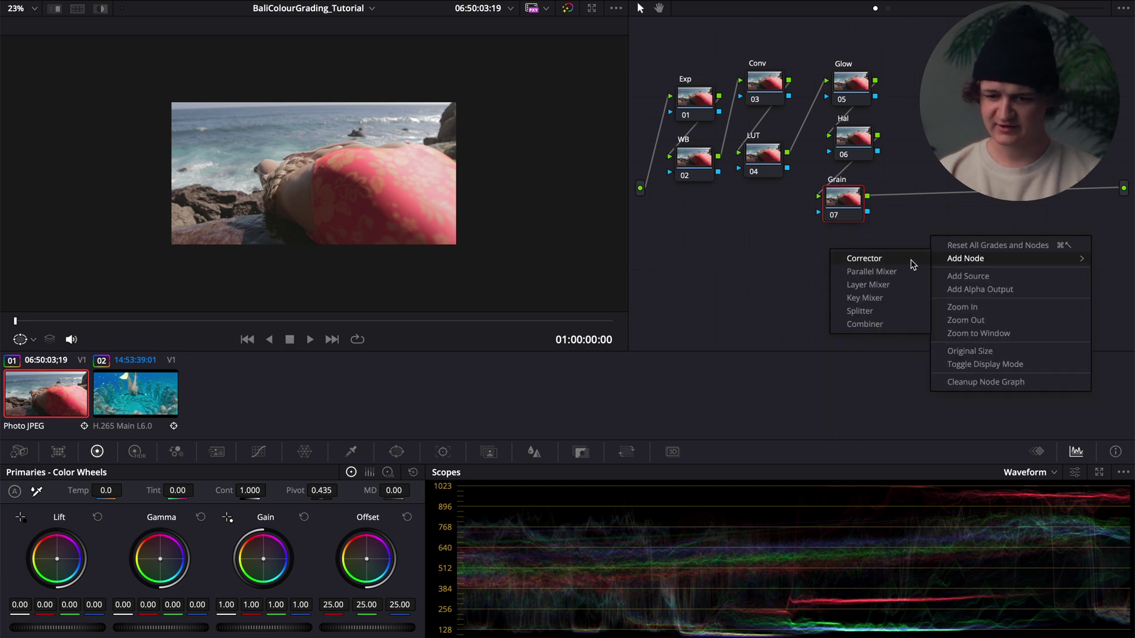
{"action": "left_click", "coordinate": [912, 262]}
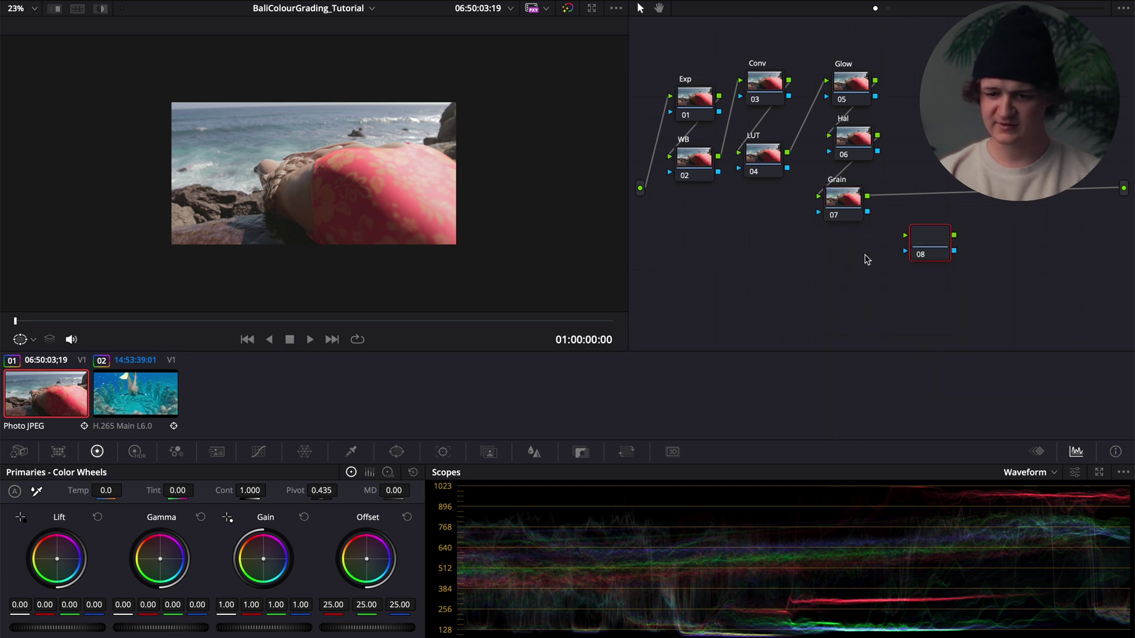
{"action": "left_click_drag", "start_coordinate": [925, 241], "coordinate": [928, 201]}
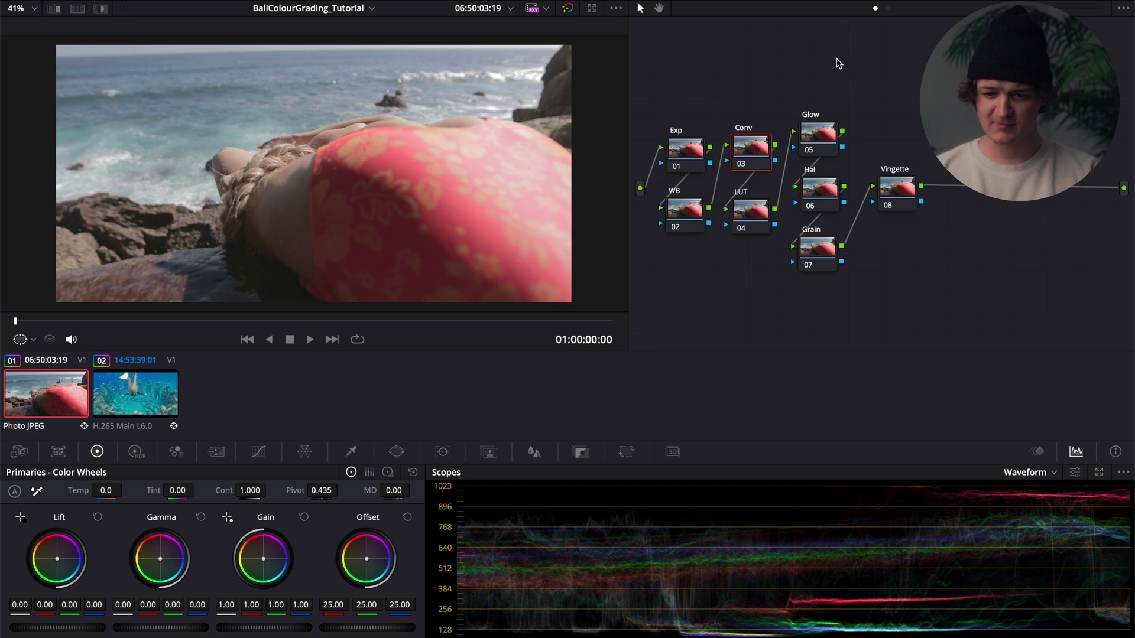
Apply the Technicolor Cinestyle LUT from the LOG CONVERSIONS folder to the Conv node and hide the LUT browser
{"action": "left_click", "coordinate": [135, 3]}
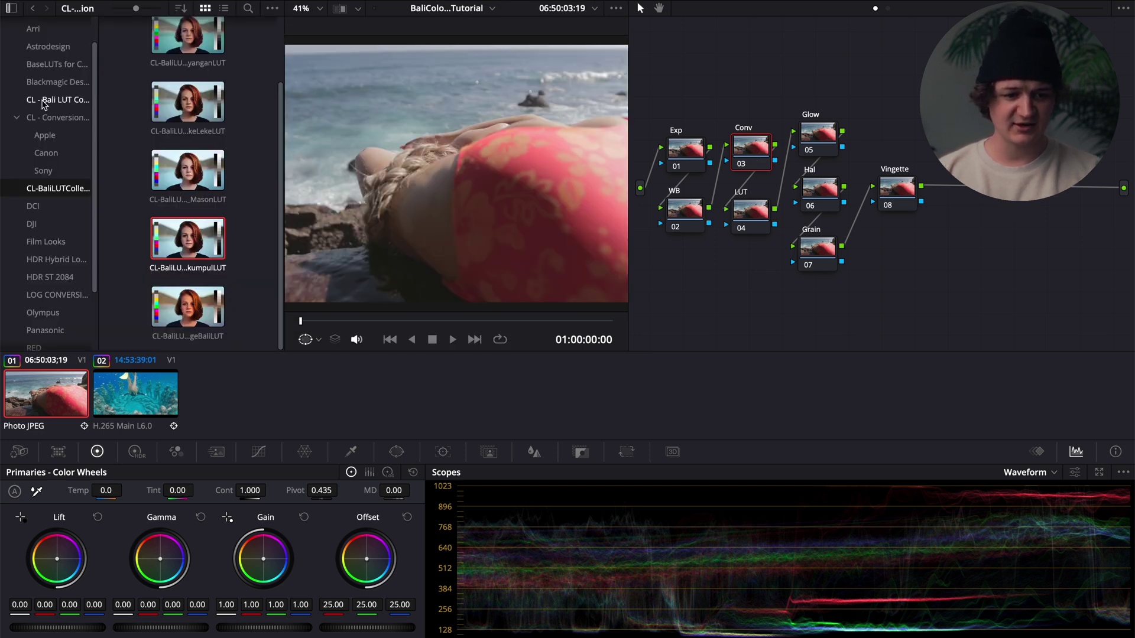
{"action": "scroll", "coordinate": [41, 104], "scroll_direction": "down", "scroll_amount": 3}
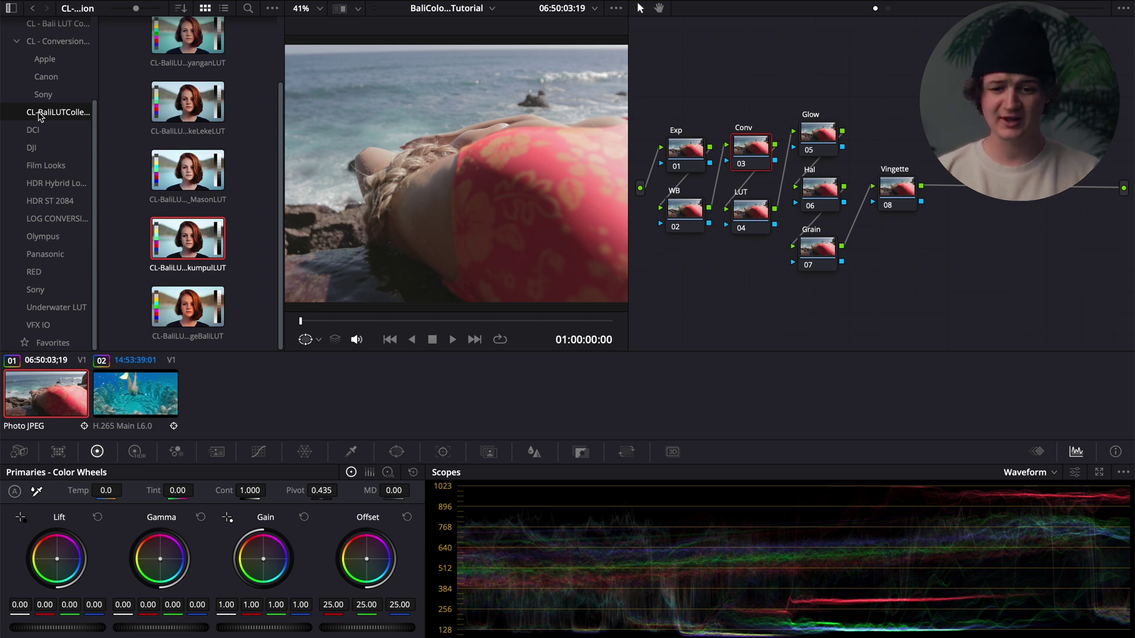
{"action": "left_click", "coordinate": [45, 77]}
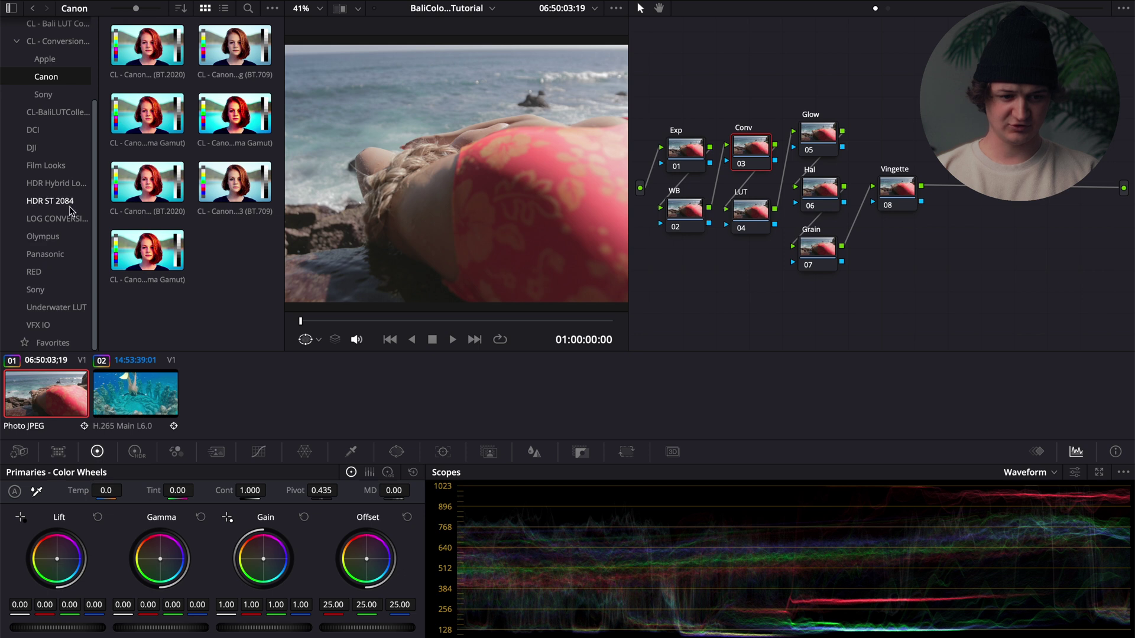
{"action": "left_click", "coordinate": [57, 218]}
{"action": "scroll", "coordinate": [256, 281], "scroll_direction": "down", "scroll_amount": 10}
{"action": "left_click_drag", "start_coordinate": [188, 305], "coordinate": [754, 153]}
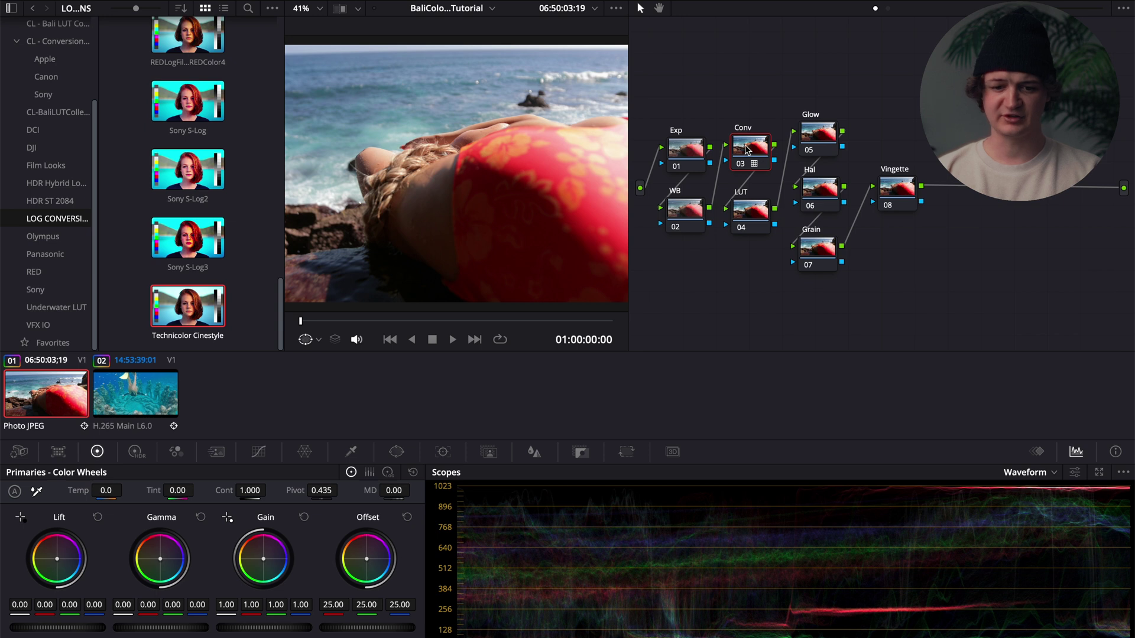
{"action": "left_click", "coordinate": [126, 0]}
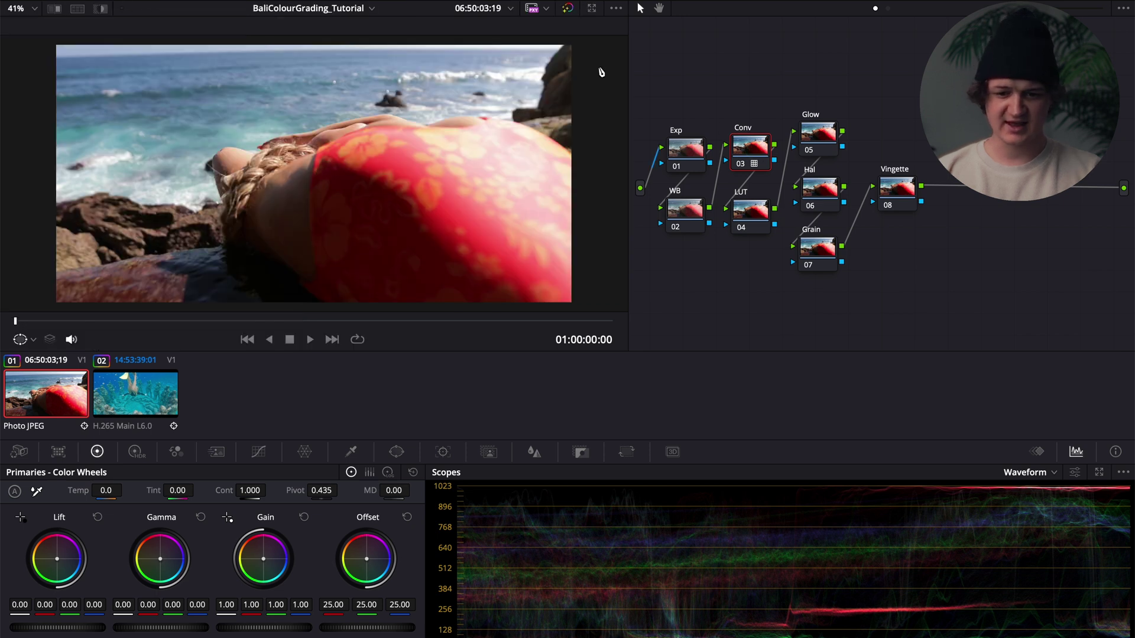
Compare the image with and without the Conv node by disabling and re-enabling it
{"action": "left_click", "coordinate": [742, 167]}
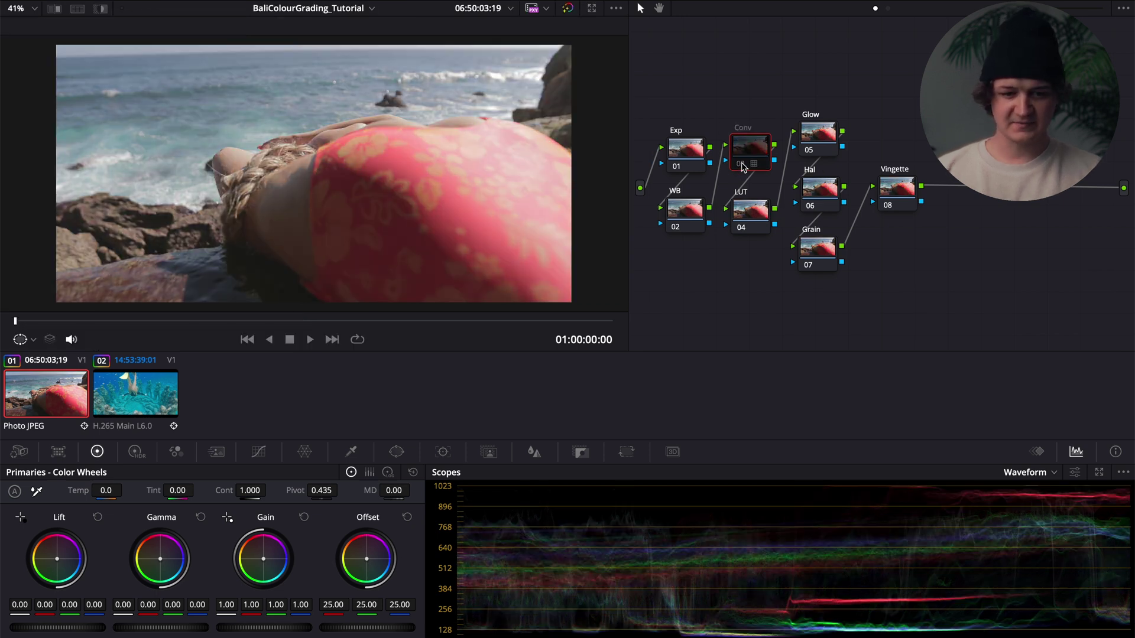
{"action": "left_click", "coordinate": [743, 167]}
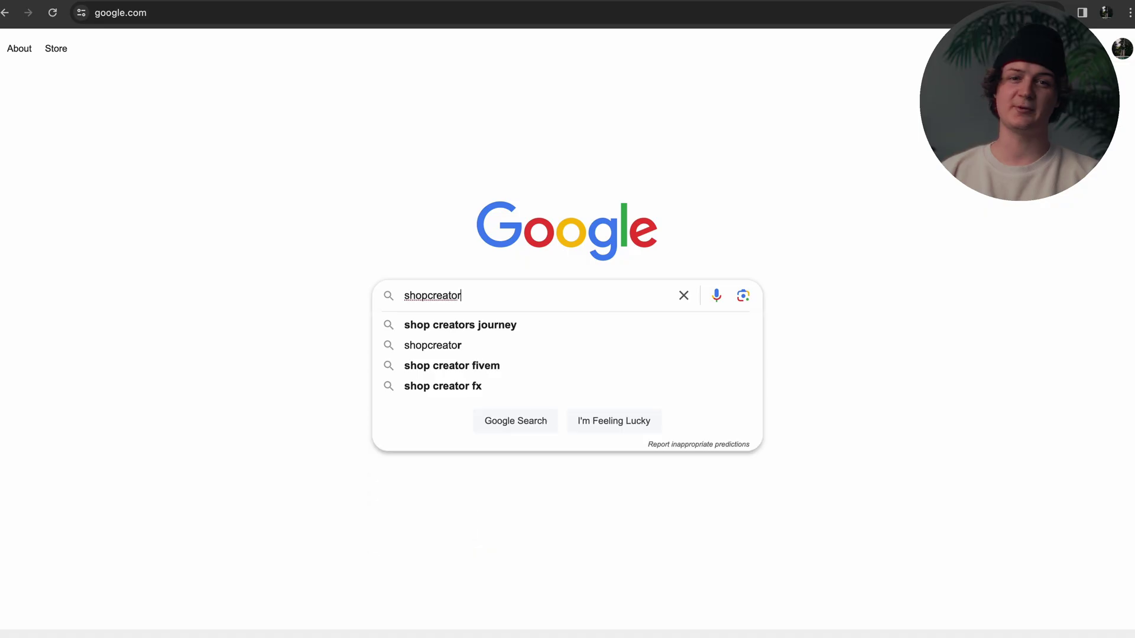
Switch to the web browser and enter shopcreatorlab.com as the Google search text
{"action": "type", "text": "ab.com"}
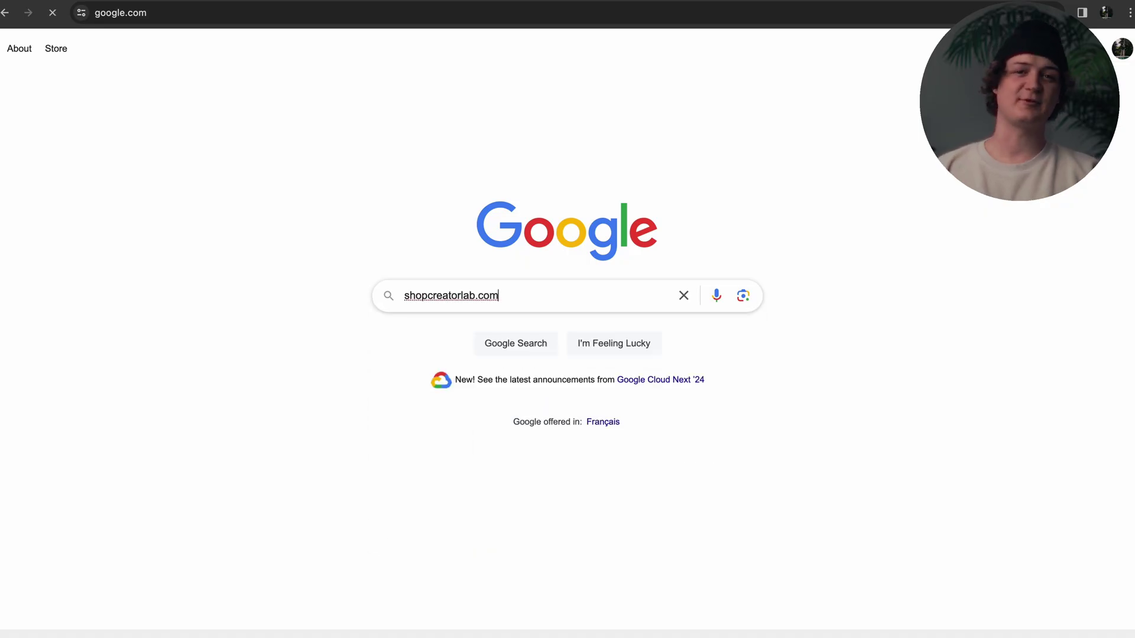
Open the shopcreatorlab.com site from the search and look through the offers on its home page
{"action": "key", "text": "Return"}
{"action": "left_click", "coordinate": [219, 196]}
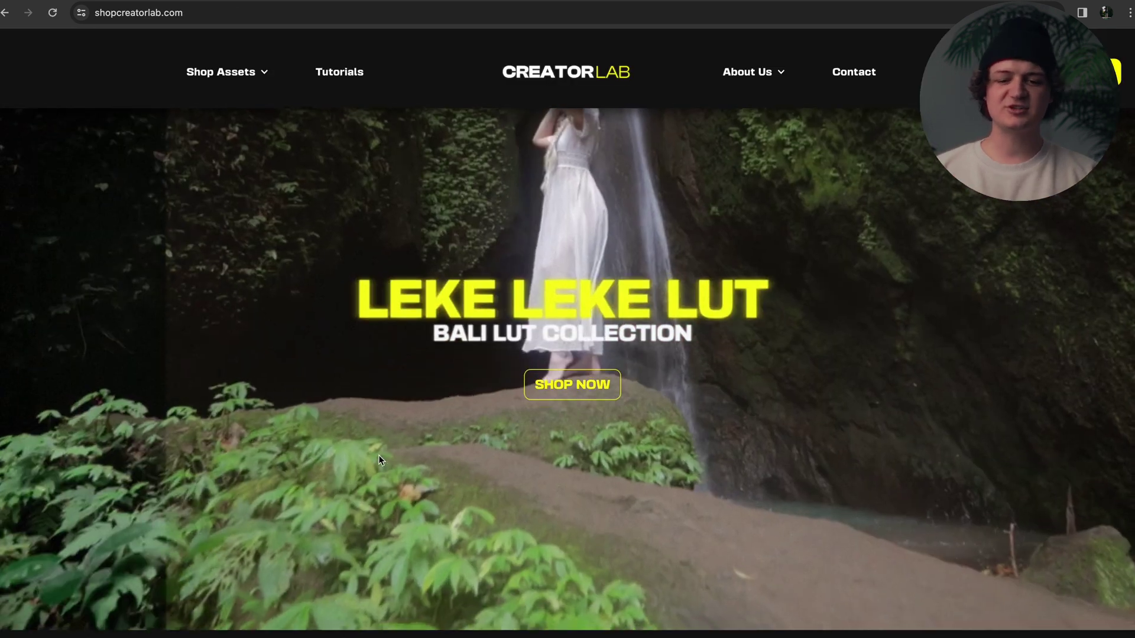
{"action": "scroll", "coordinate": [405, 457], "scroll_direction": "down", "scroll_amount": 9}
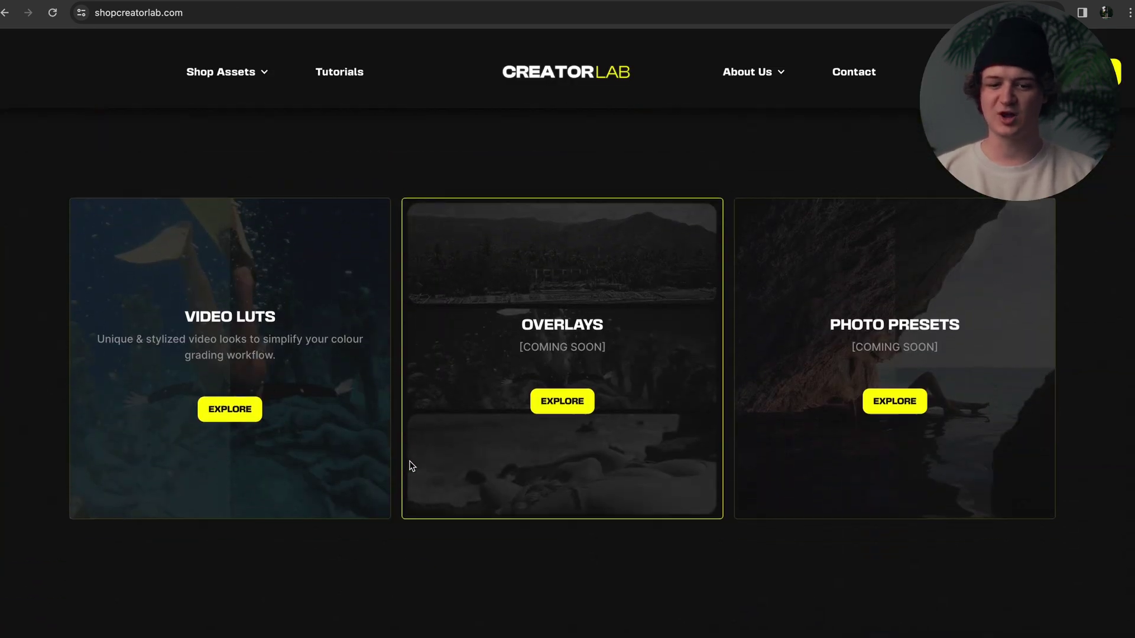
{"action": "scroll", "coordinate": [412, 467], "scroll_direction": "down", "scroll_amount": 10}
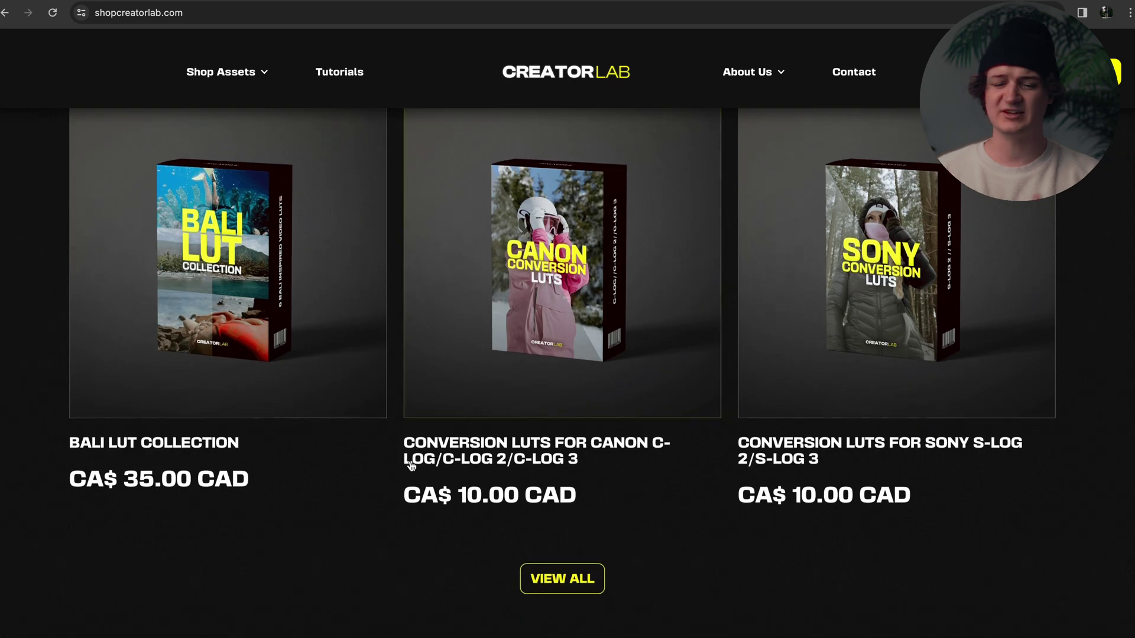
{"action": "scroll", "coordinate": [411, 466], "scroll_direction": "down", "scroll_amount": 10}
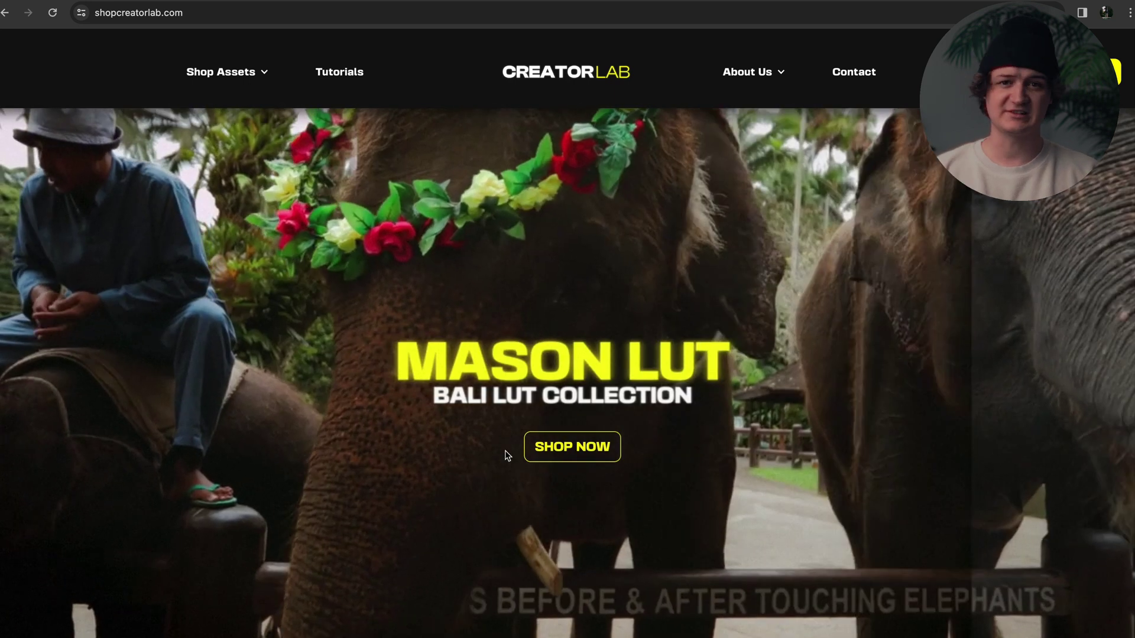
Go to the shop's list of all products and open the Bali LUT Collection product page
{"action": "left_click", "coordinate": [538, 459]}
{"action": "scroll", "coordinate": [534, 460], "scroll_direction": "down", "scroll_amount": 2}
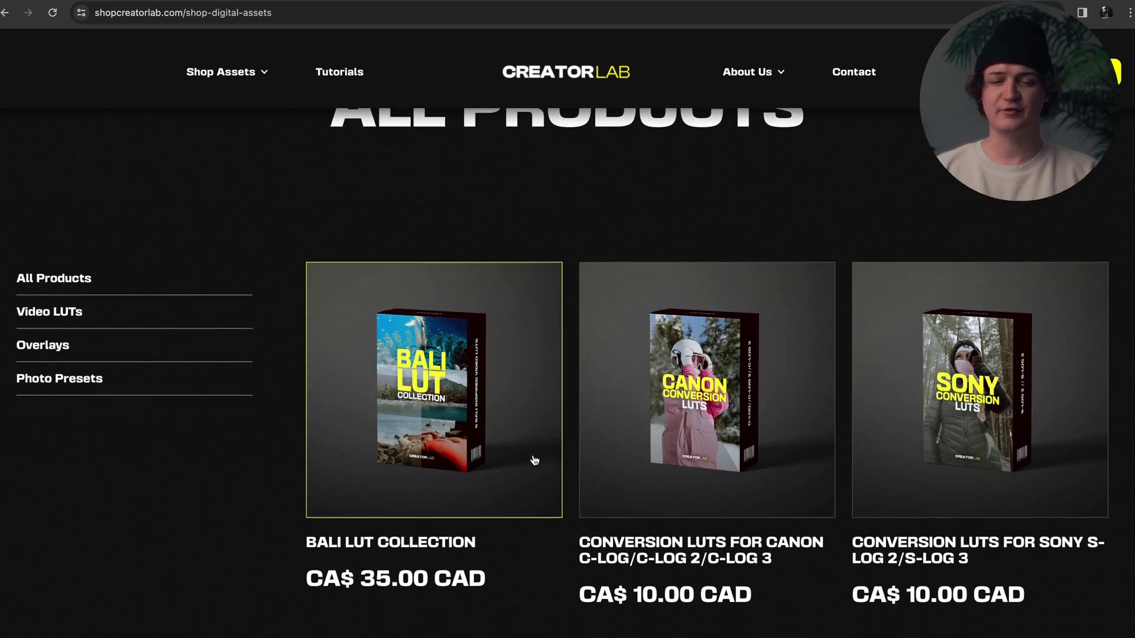
{"action": "scroll", "coordinate": [534, 461], "scroll_direction": "down", "scroll_amount": 1}
{"action": "left_click", "coordinate": [502, 425]}
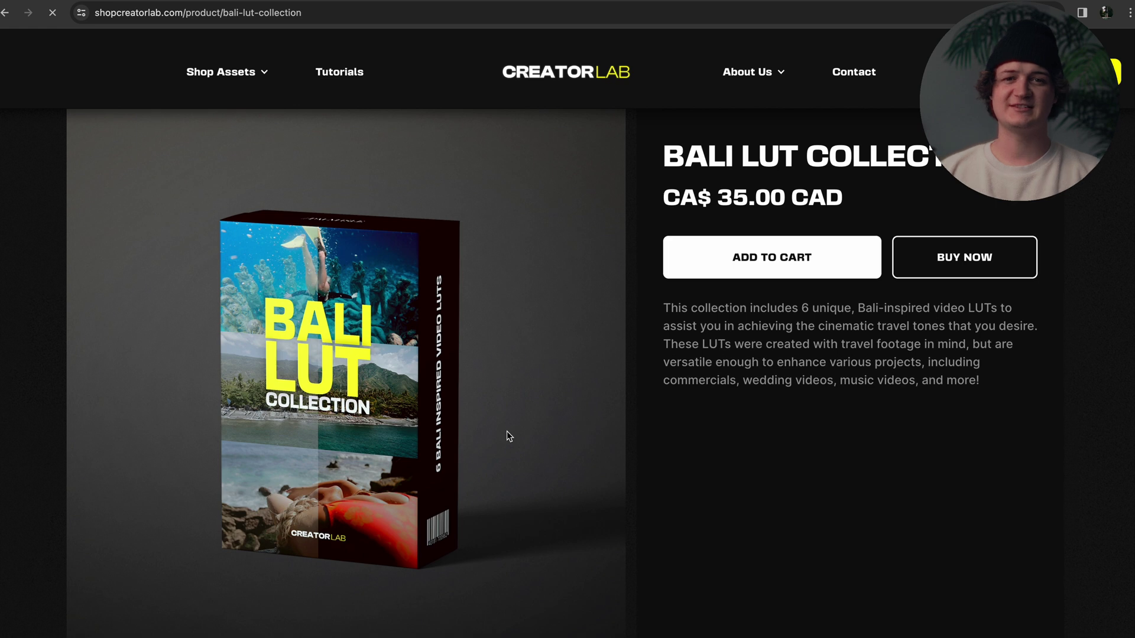
Examine the Bali LUT Collection page for its included LUTs, footage requirements and software compatibility
{"action": "scroll", "coordinate": [506, 431], "scroll_direction": "down", "scroll_amount": 8}
{"action": "scroll", "coordinate": [509, 434], "scroll_direction": "down", "scroll_amount": 4}
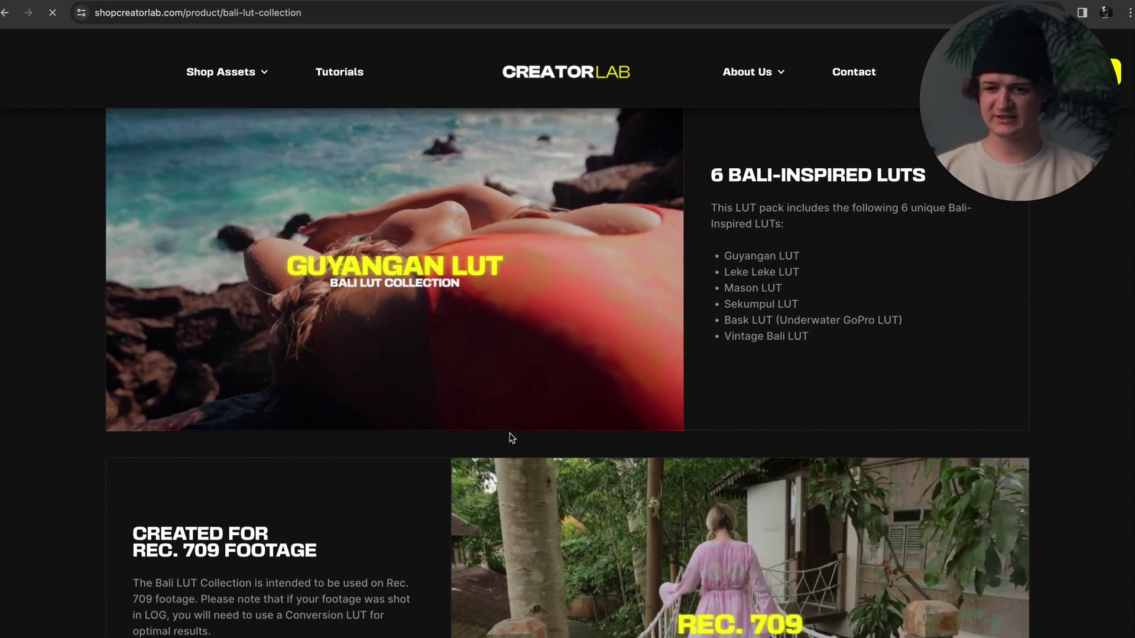
{"action": "scroll", "coordinate": [512, 434], "scroll_direction": "down", "scroll_amount": 2}
{"action": "scroll", "coordinate": [513, 434], "scroll_direction": "down", "scroll_amount": 2}
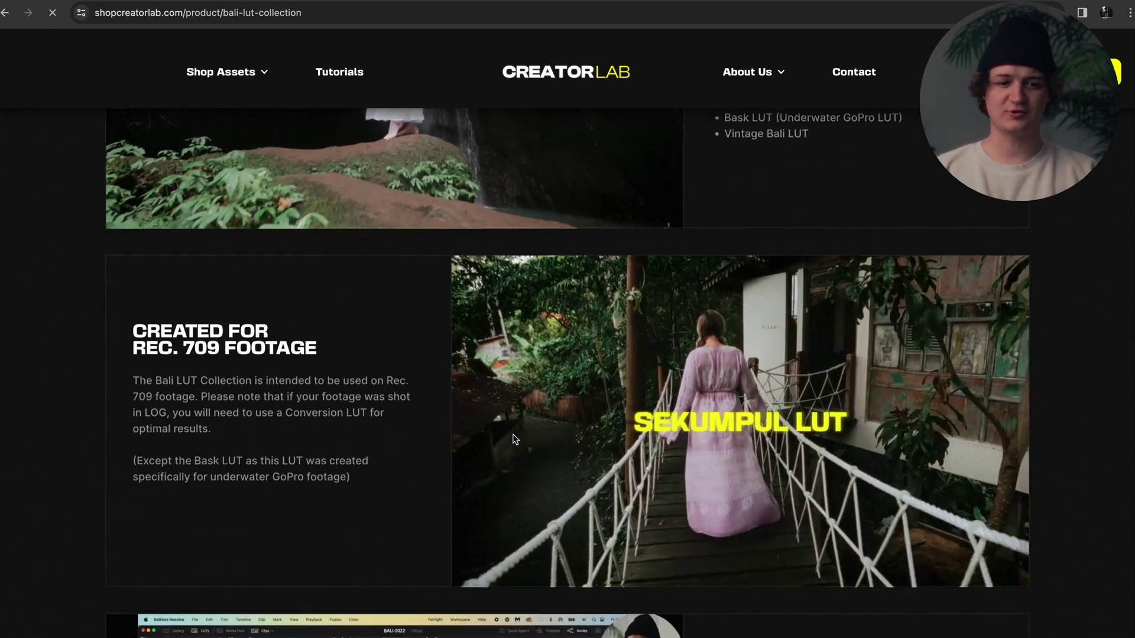
{"action": "scroll", "coordinate": [512, 437], "scroll_direction": "down", "scroll_amount": 3}
{"action": "scroll", "coordinate": [512, 437], "scroll_direction": "down", "scroll_amount": 3}
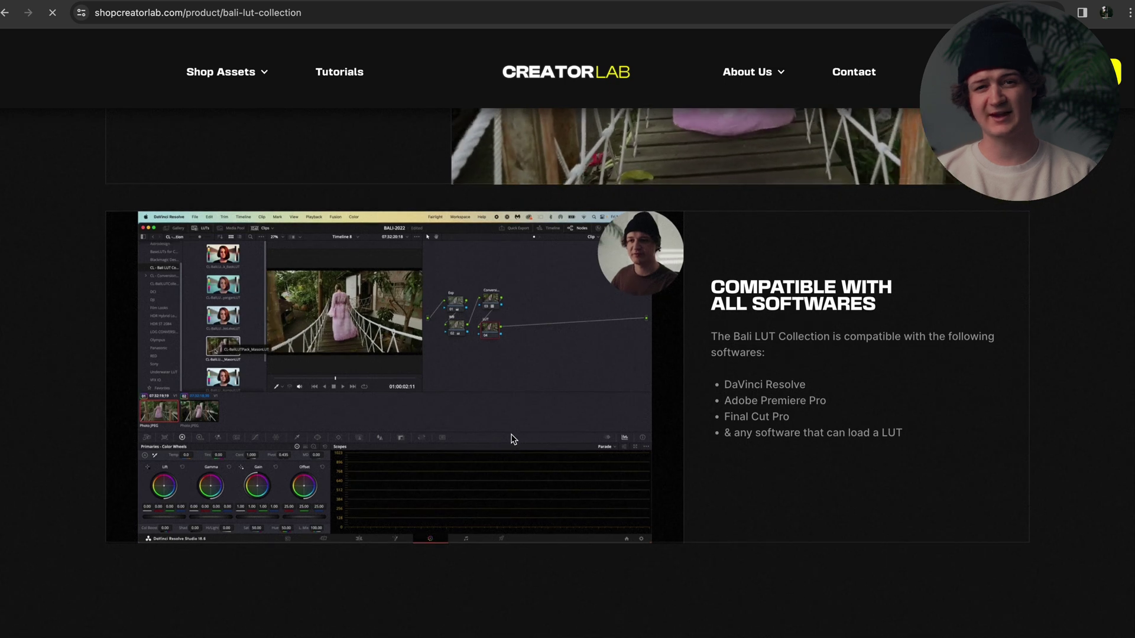
{"action": "scroll", "coordinate": [513, 439], "scroll_direction": "down", "scroll_amount": 3}
{"action": "scroll", "coordinate": [513, 440], "scroll_direction": "down", "scroll_amount": 5}
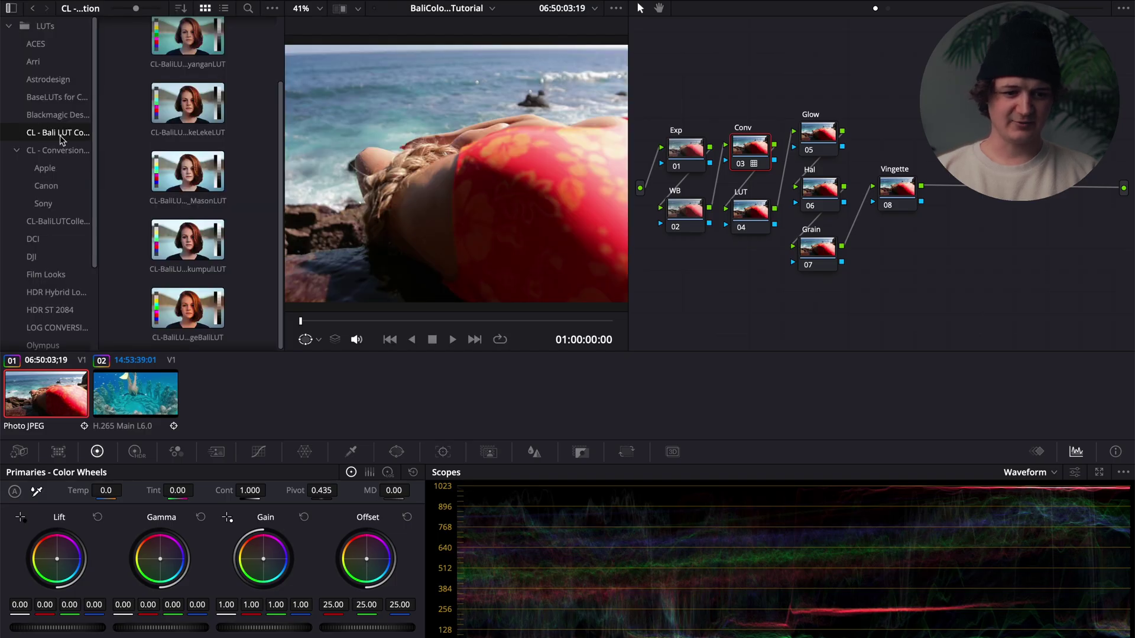
Apply the CL-BaliLUTPack_SekumpulLUT from the CL - Bali LUT Collection folder to the LUT node and hide the LUT browser
{"action": "scroll", "coordinate": [123, 99], "scroll_direction": "up", "scroll_amount": 2}
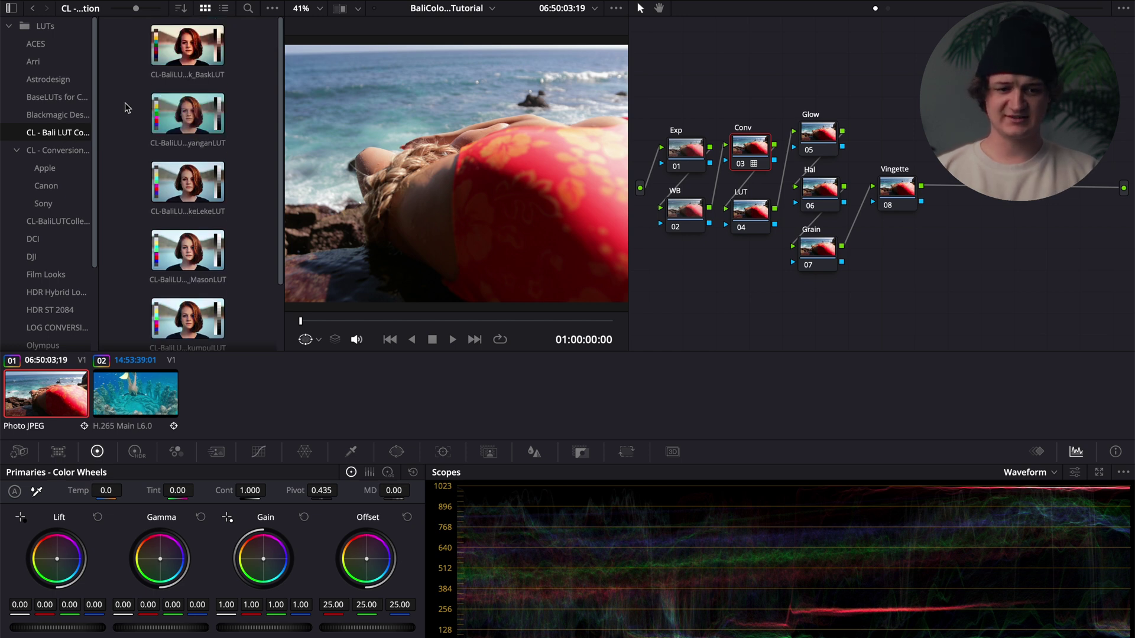
{"action": "scroll", "coordinate": [166, 243], "scroll_direction": "down", "scroll_amount": 2}
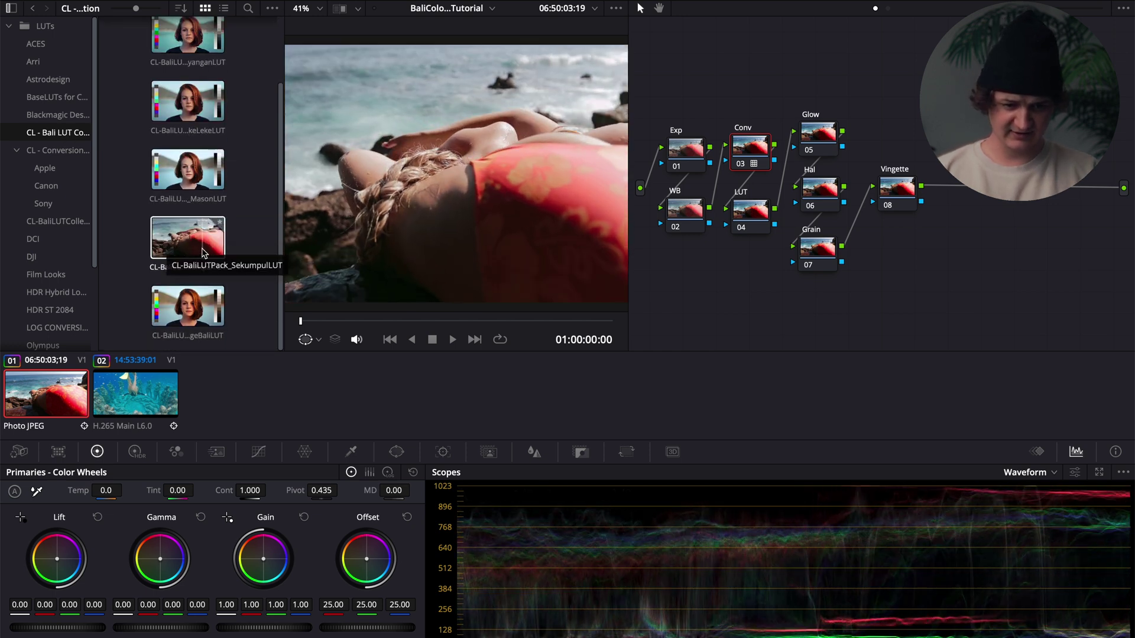
{"action": "left_click_drag", "start_coordinate": [166, 243], "coordinate": [762, 223]}
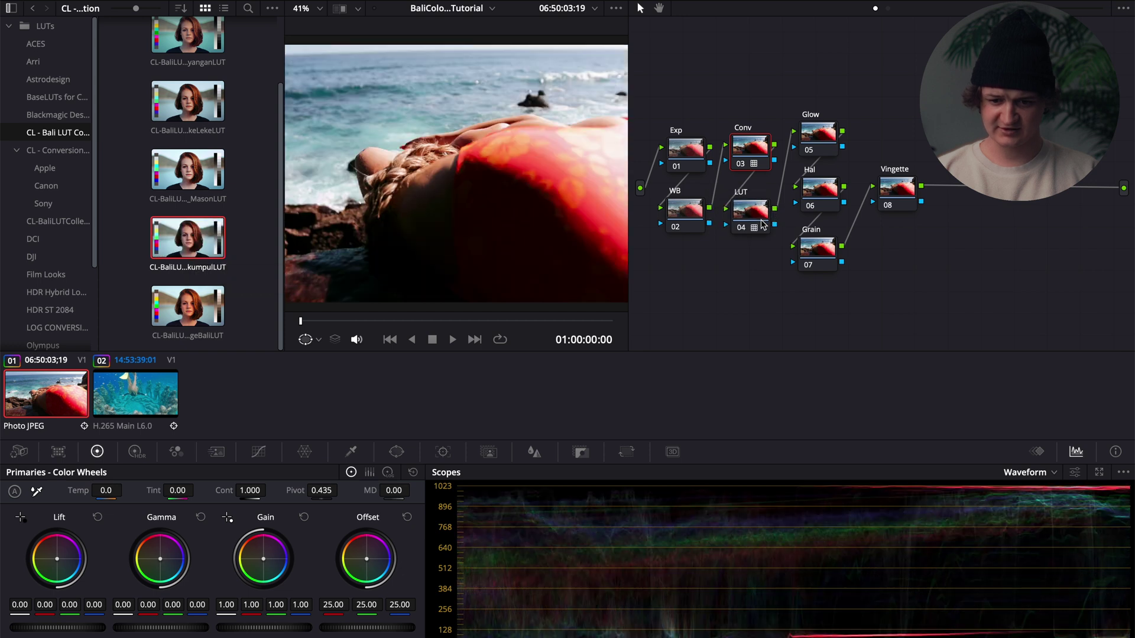
{"action": "left_click", "coordinate": [152, 1]}
{"action": "scroll", "coordinate": [555, 145], "scroll_direction": "down", "scroll_amount": 2}
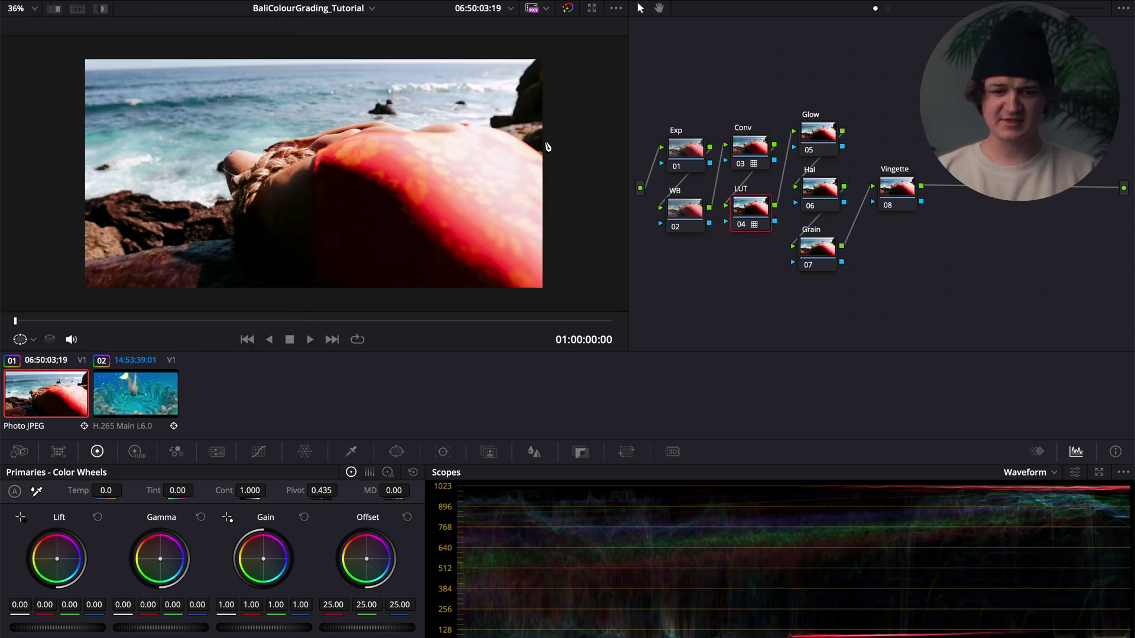
Correct the exposure on the Exp node with lift at 0.05, gamma at 0.01 and gain at 0.76
{"action": "left_click", "coordinate": [680, 158]}
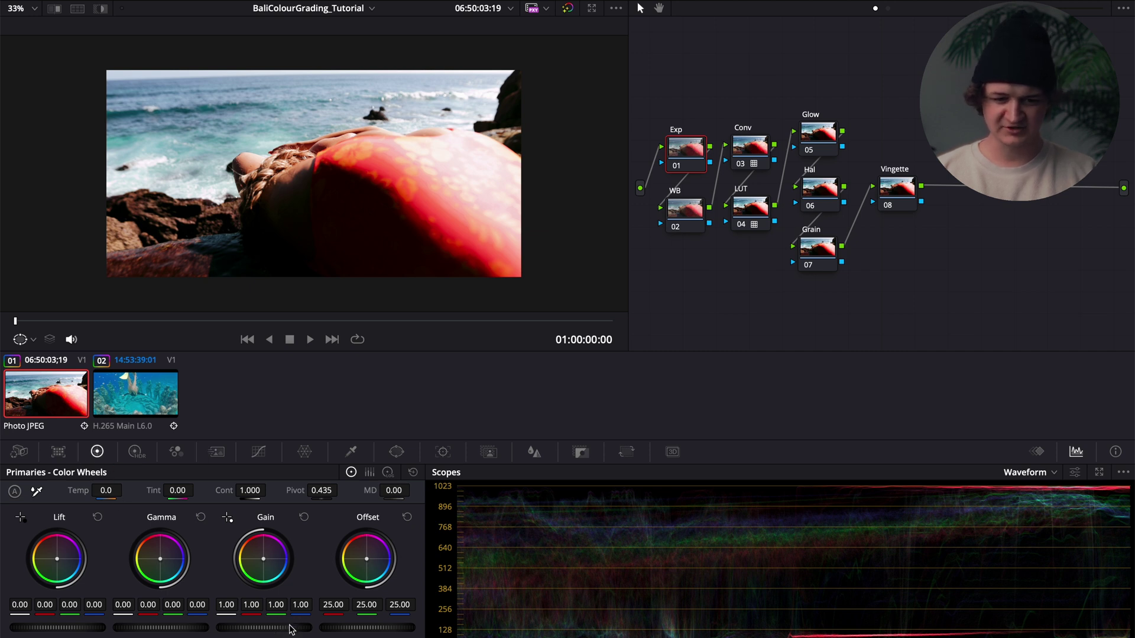
{"action": "left_click_drag", "start_coordinate": [291, 630], "coordinate": [108, 625]}
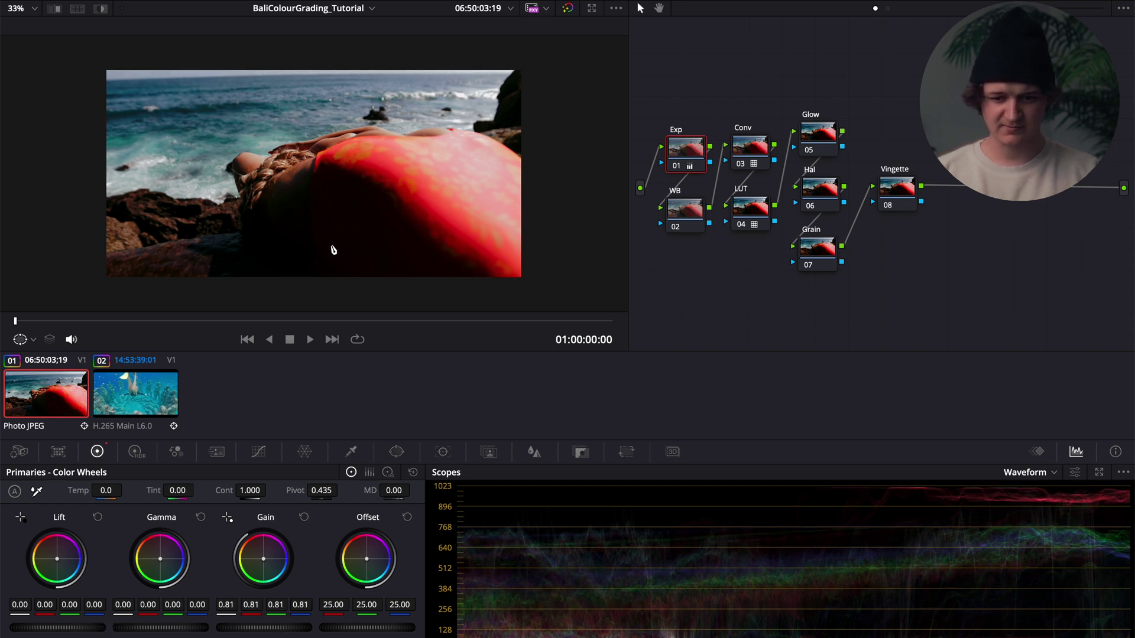
{"action": "left_click_drag", "start_coordinate": [49, 626], "coordinate": [115, 618]}
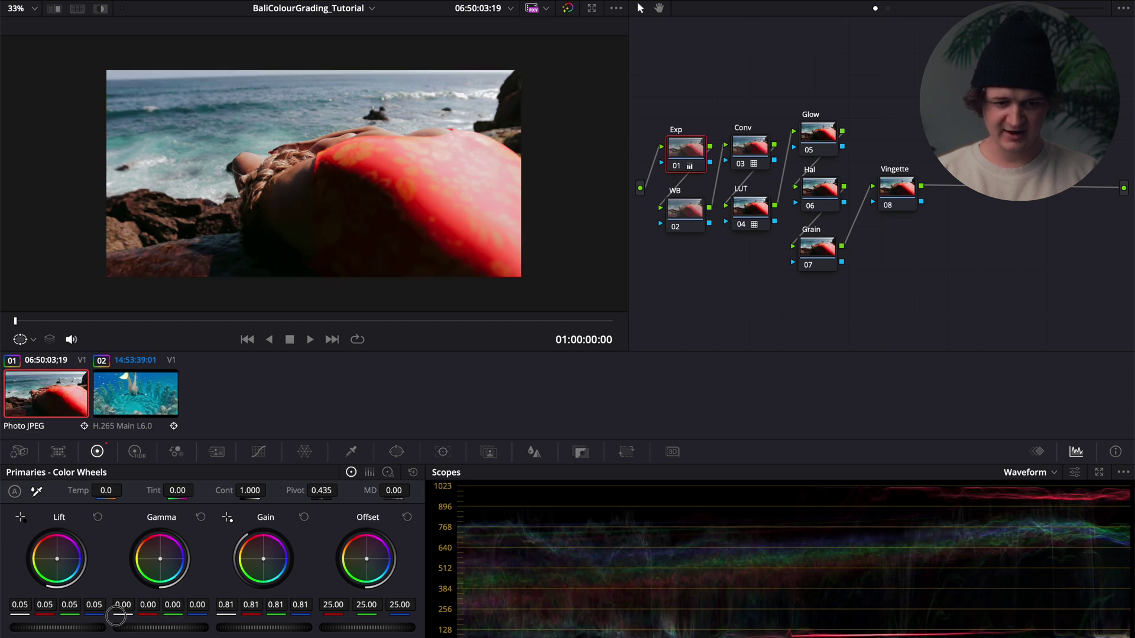
{"action": "left_click_drag", "start_coordinate": [159, 625], "coordinate": [186, 617]}
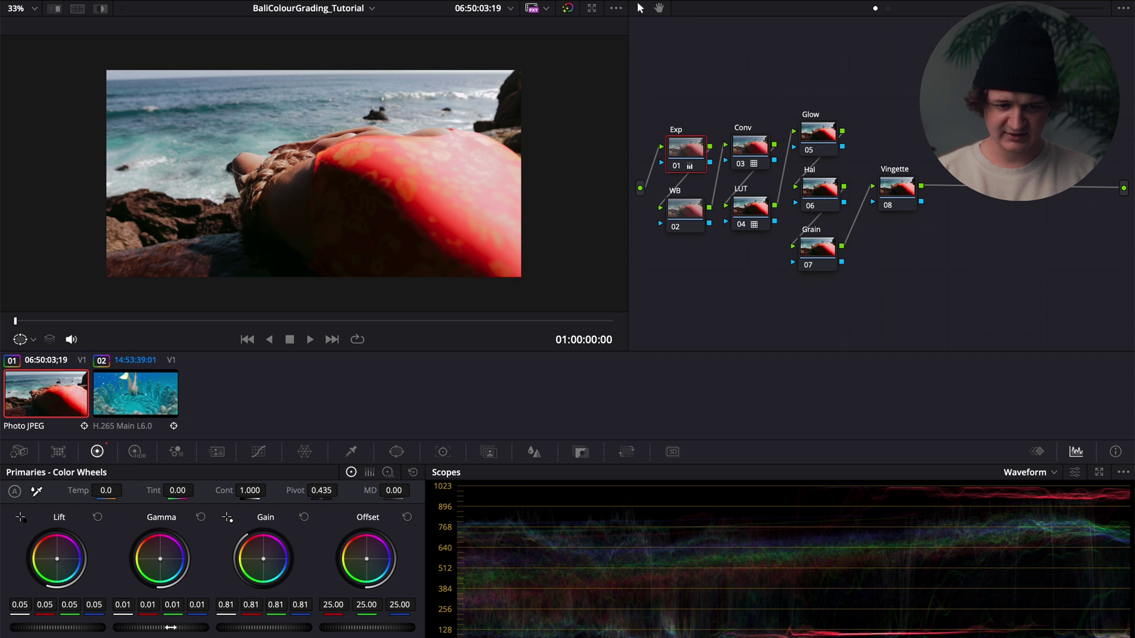
{"action": "left_click_drag", "start_coordinate": [298, 625], "coordinate": [276, 624]}
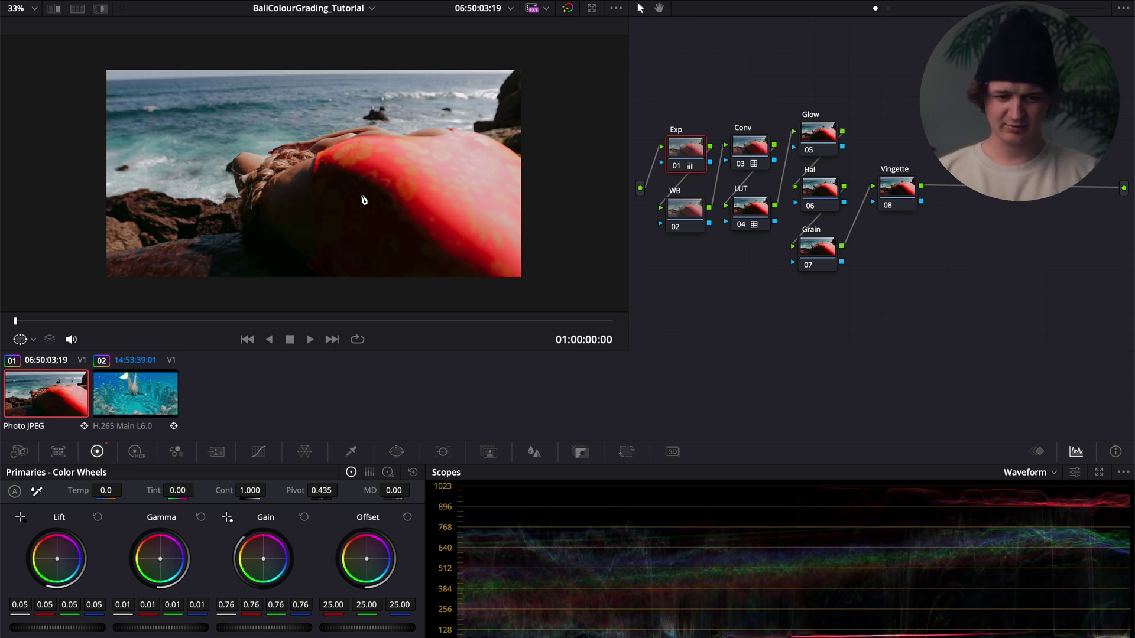
Compare the clip with and without its whole grade by repeatedly bypassing and restoring all grades
{"action": "left_click", "coordinate": [568, 10]}
{"action": "left_click", "coordinate": [568, 10]}
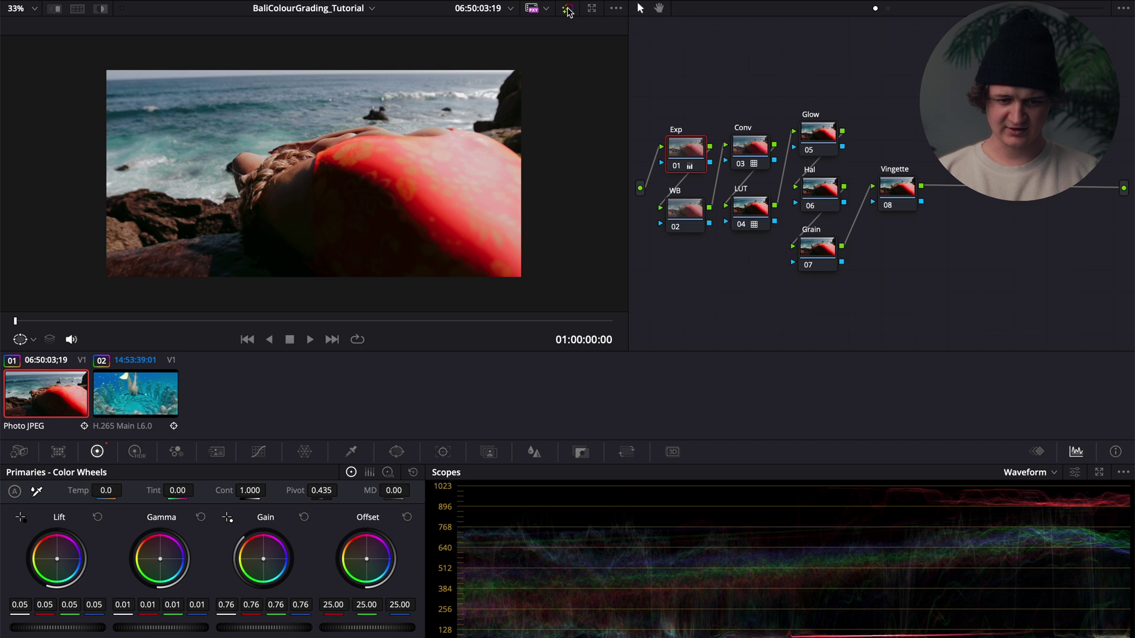
{"action": "left_click", "coordinate": [567, 8]}
{"action": "left_click", "coordinate": [567, 8]}
Shift the WB node's gamma balance slightly away from blue, to -0.01, and compare the image with the node disabled and re-enabled
{"action": "left_click", "coordinate": [691, 224]}
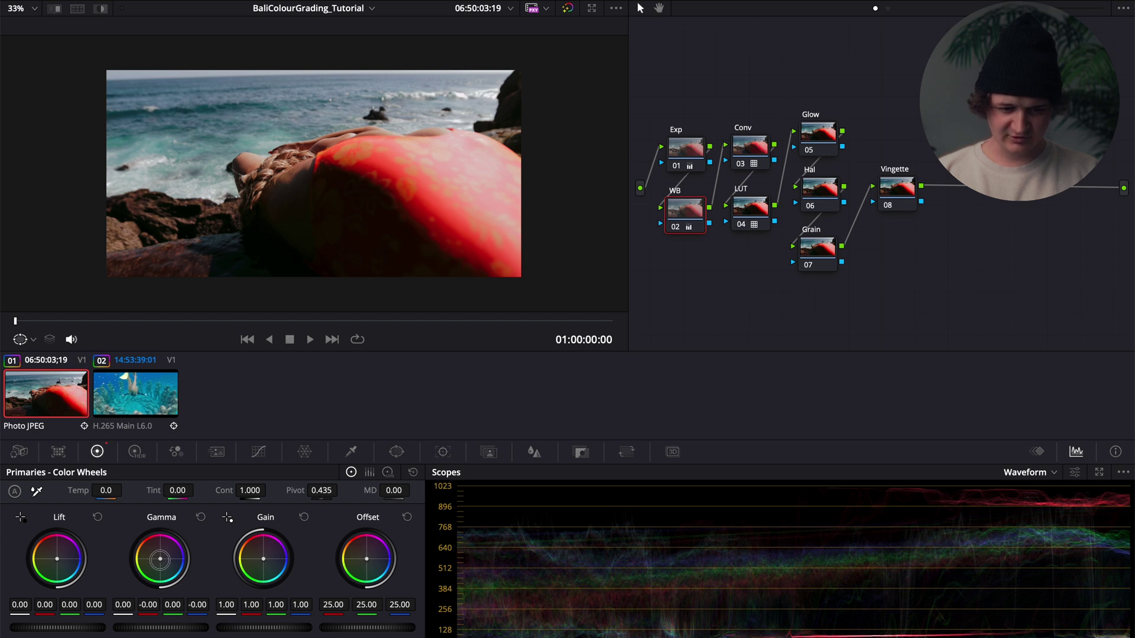
{"action": "left_click_drag", "start_coordinate": [159, 559], "coordinate": [154, 556]}
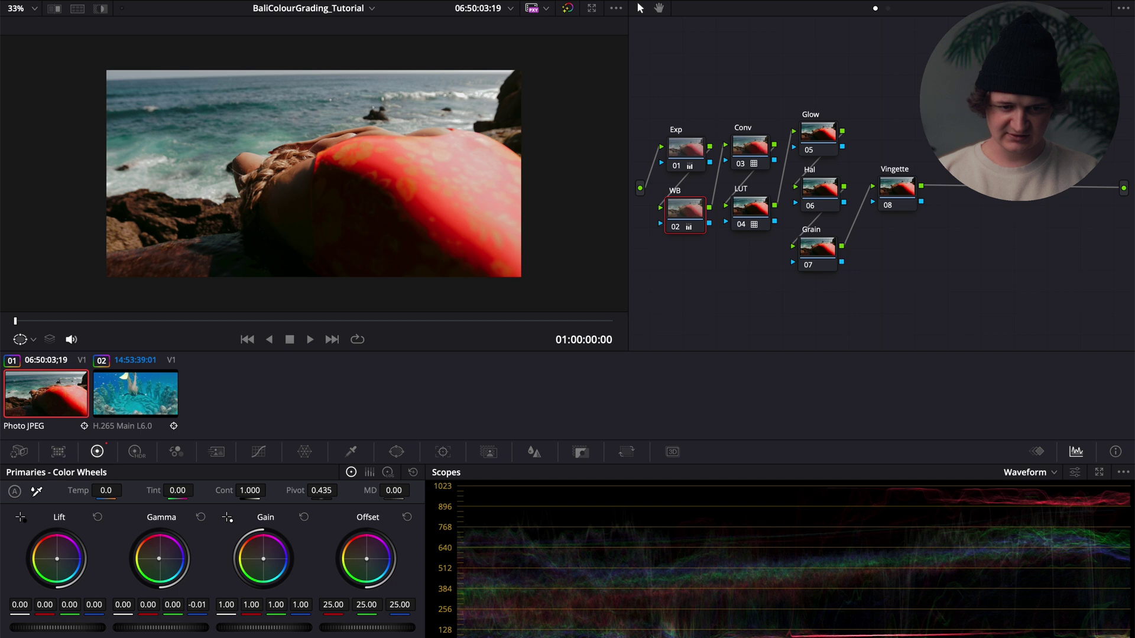
{"action": "left_click_drag", "start_coordinate": [159, 558], "coordinate": [160, 559]}
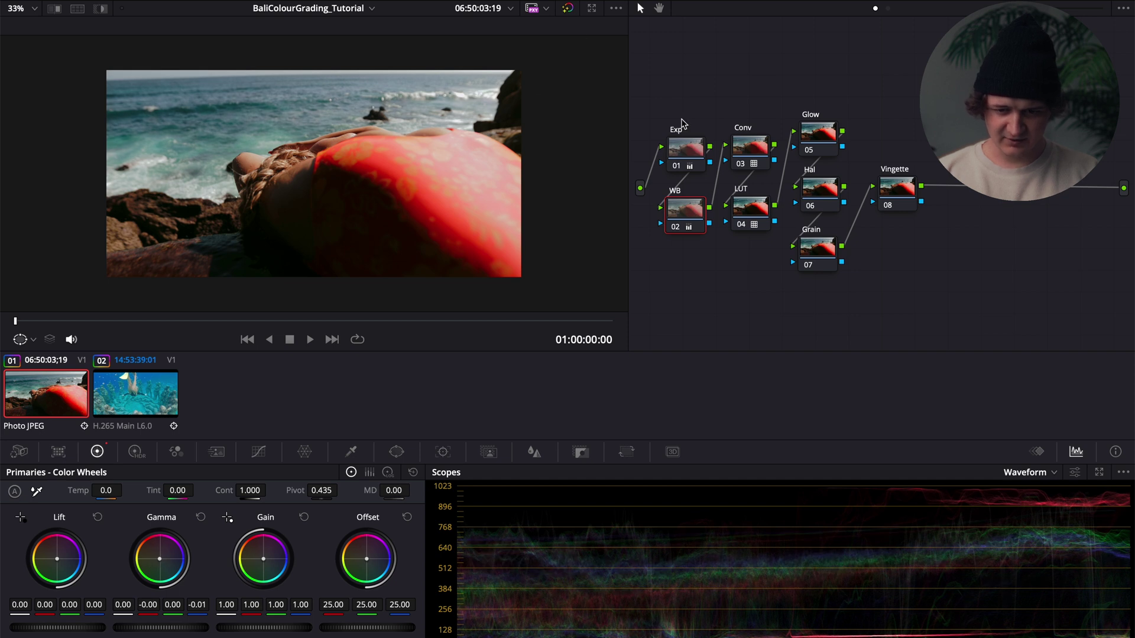
{"action": "left_click", "coordinate": [676, 227]}
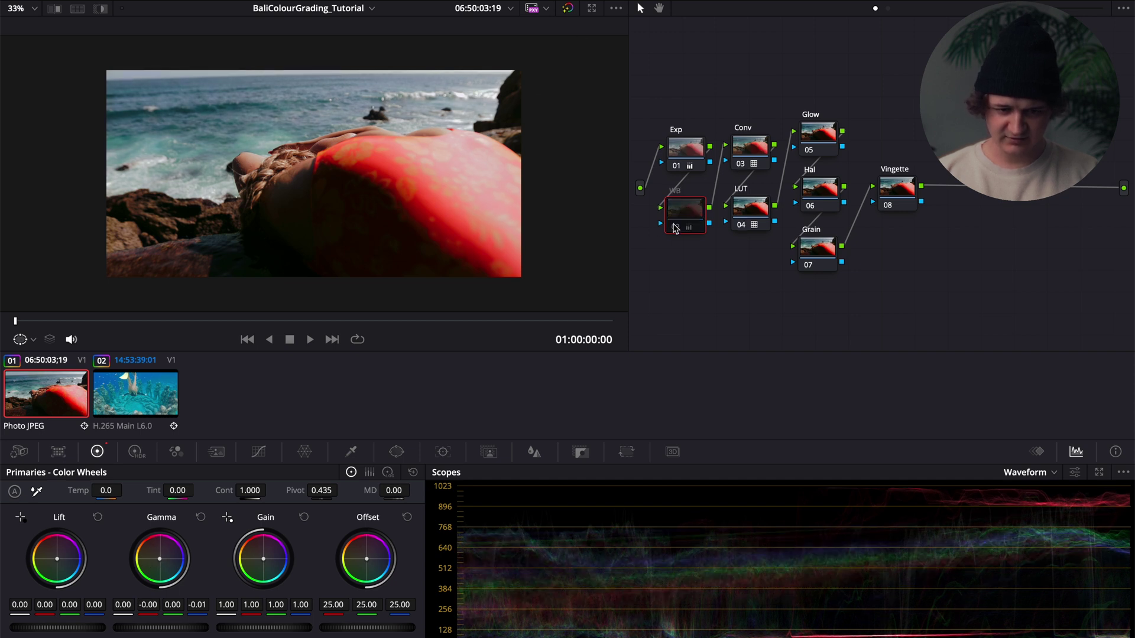
{"action": "left_click", "coordinate": [676, 227]}
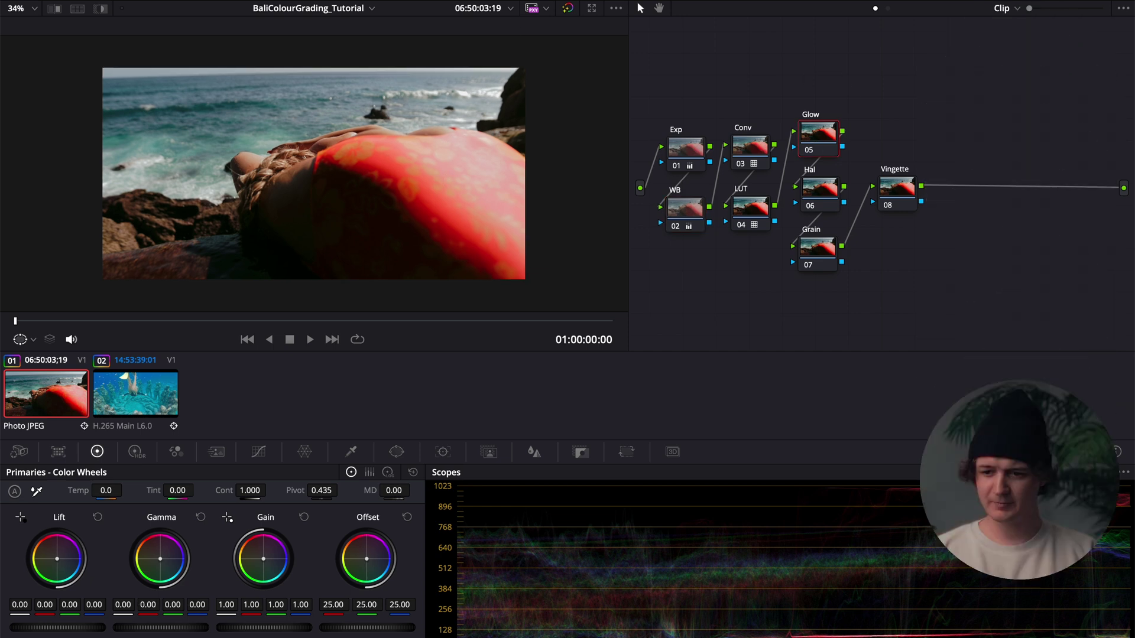
Find the Glow effect in the effects library and apply it to the Glow node
{"action": "key", "text": "shift+7"}
{"action": "left_click", "coordinate": [996, 33]}
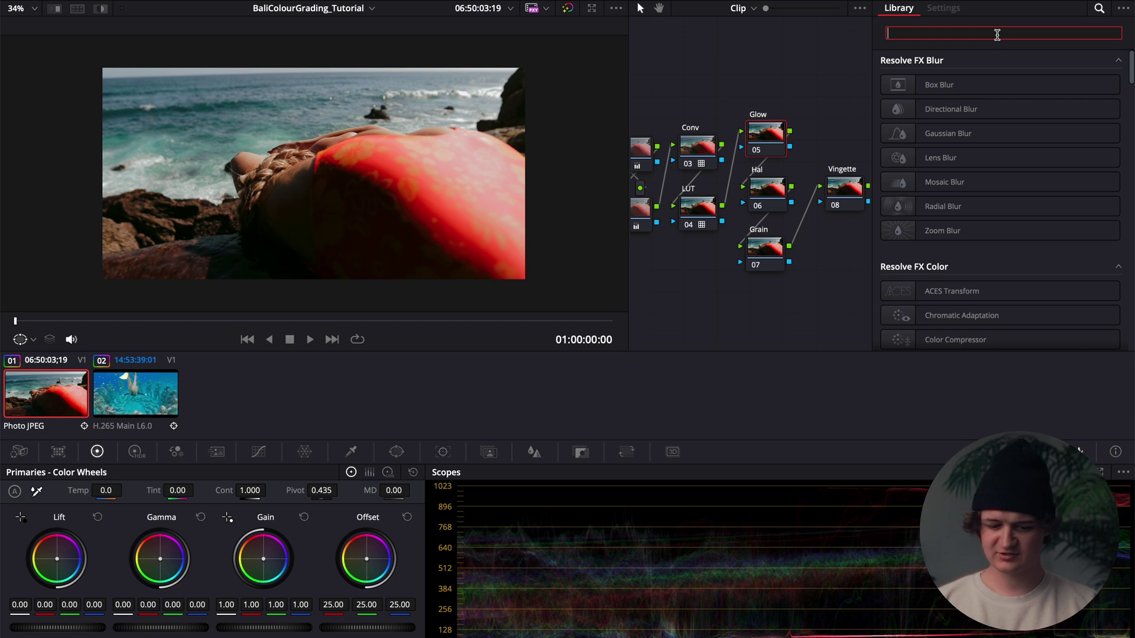
{"action": "type", "text": "glow"}
{"action": "left_click_drag", "start_coordinate": [980, 85], "coordinate": [771, 136]}
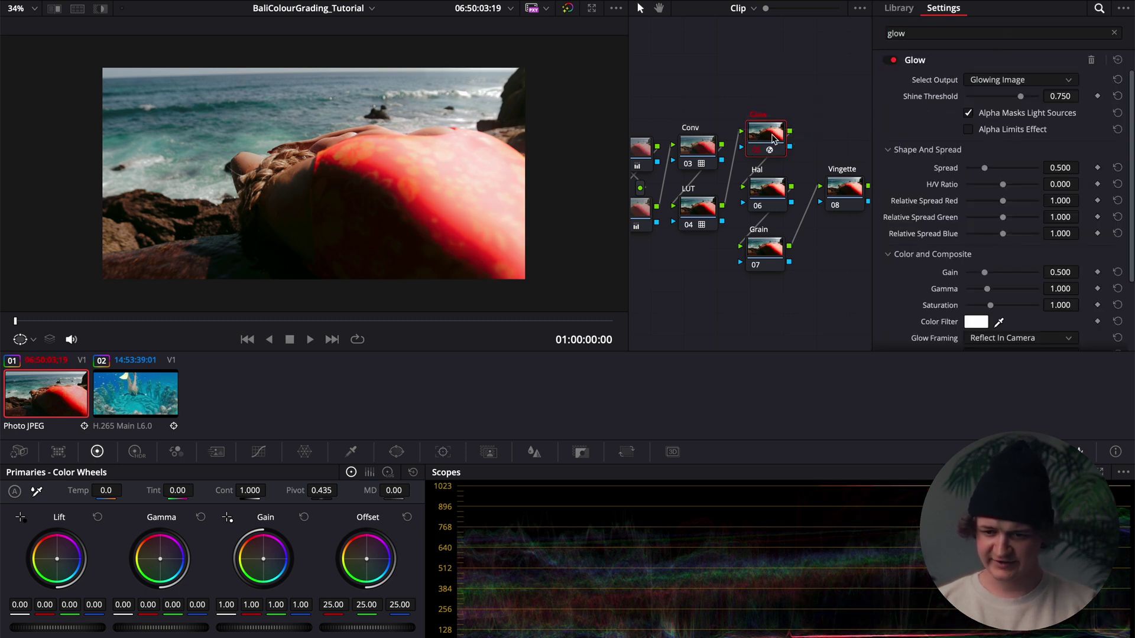
Set the Glow effect's composite type to Softlight, enable Invert Effect and set its opacity to 0.15
{"action": "scroll", "coordinate": [916, 119], "scroll_direction": "down", "scroll_amount": 2}
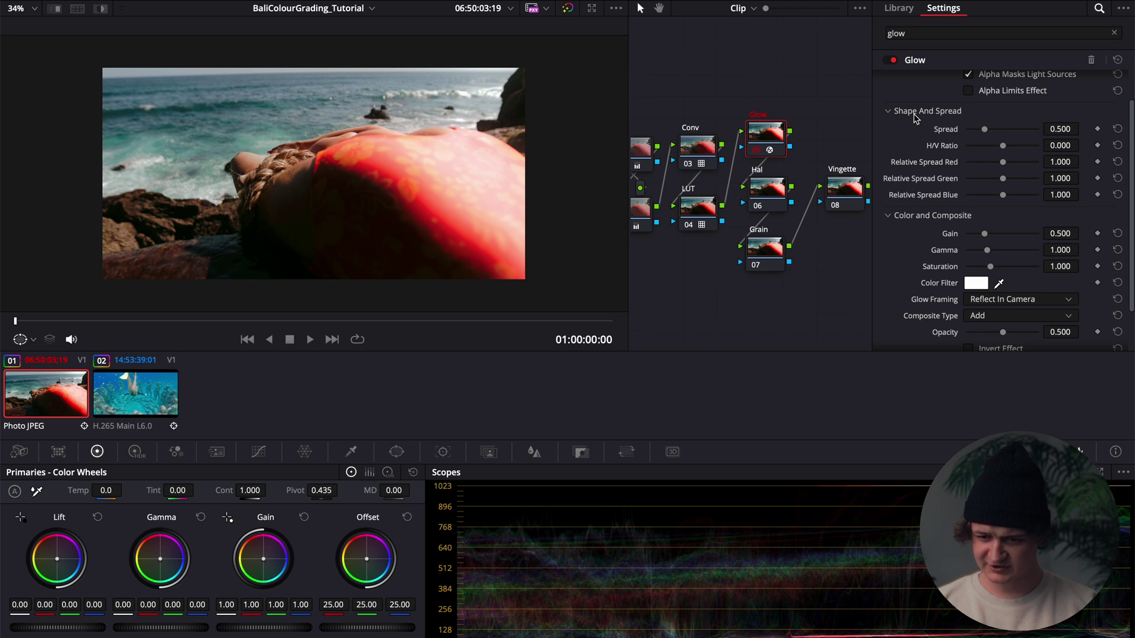
{"action": "scroll", "coordinate": [915, 119], "scroll_direction": "down", "scroll_amount": 3}
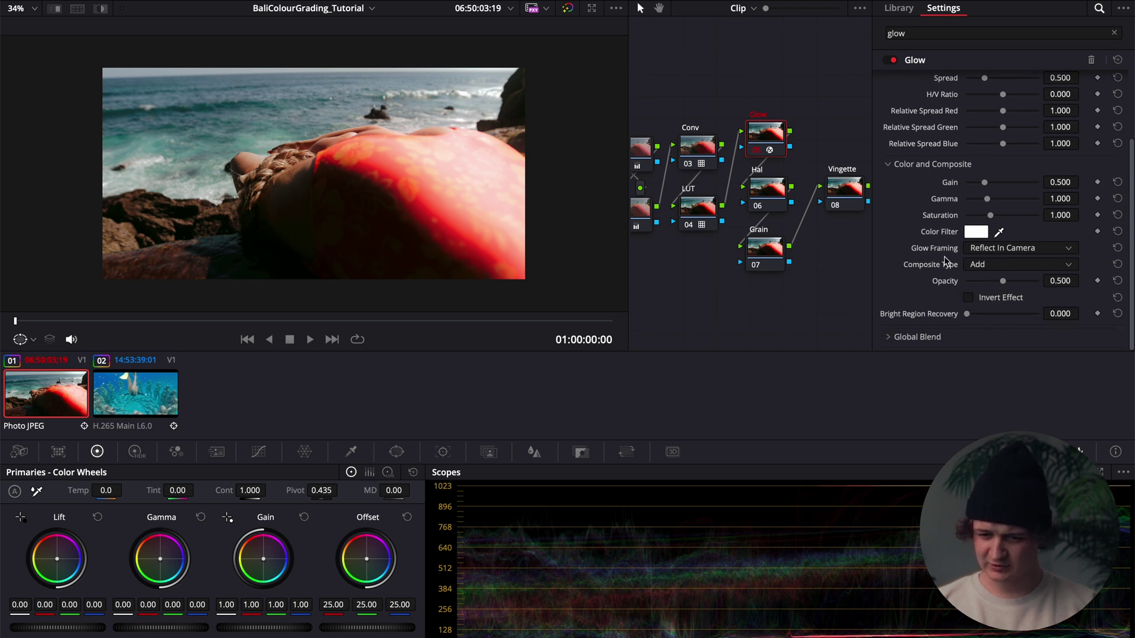
{"action": "left_click", "coordinate": [1009, 267]}
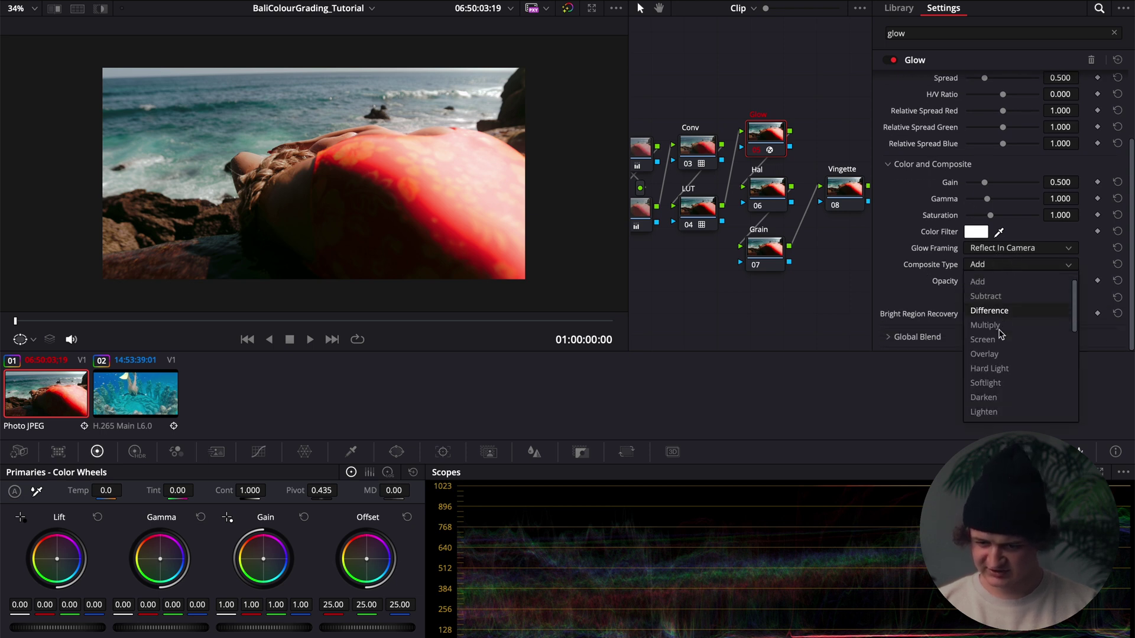
{"action": "left_click", "coordinate": [992, 384]}
{"action": "left_click", "coordinate": [968, 299]}
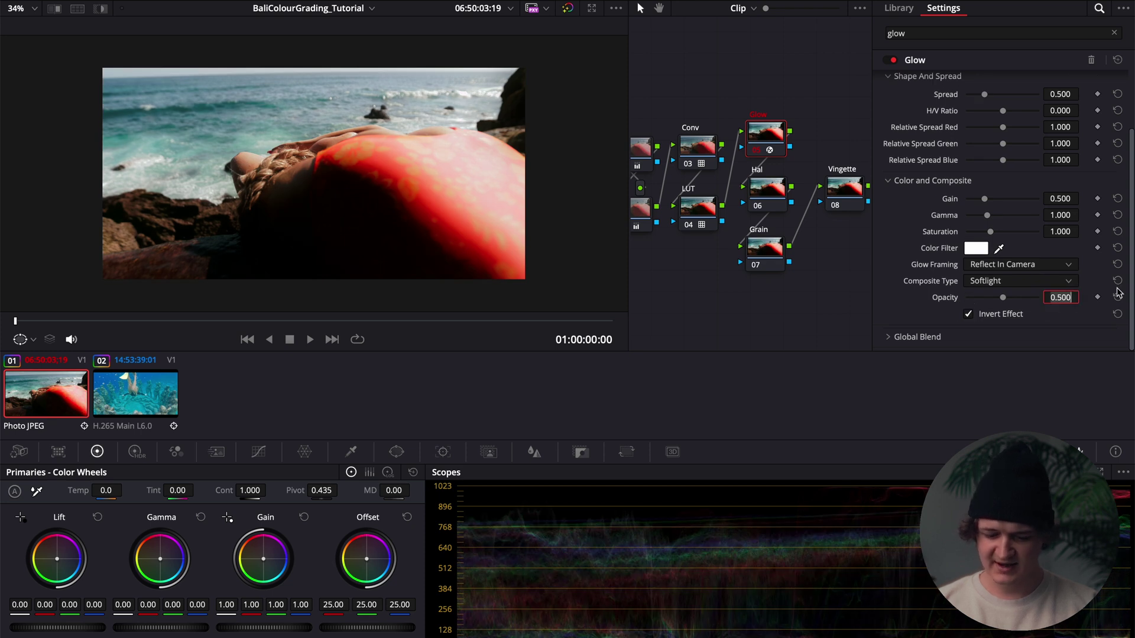
{"action": "type", "text": "0."}
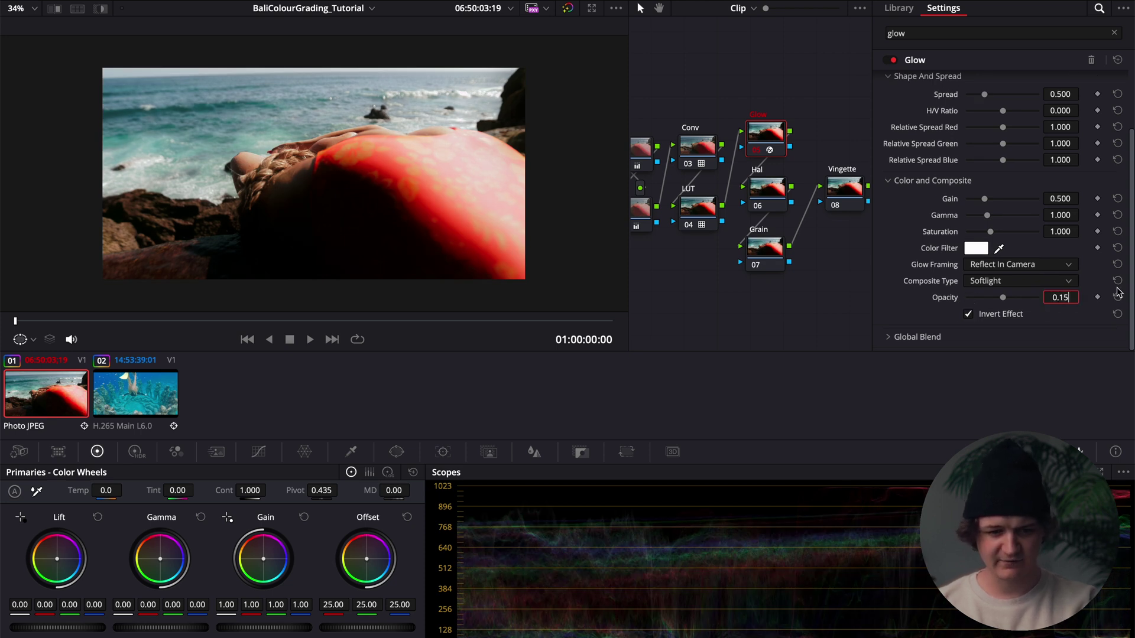
{"action": "type", "text": "15"}
{"action": "key", "text": "Return"}
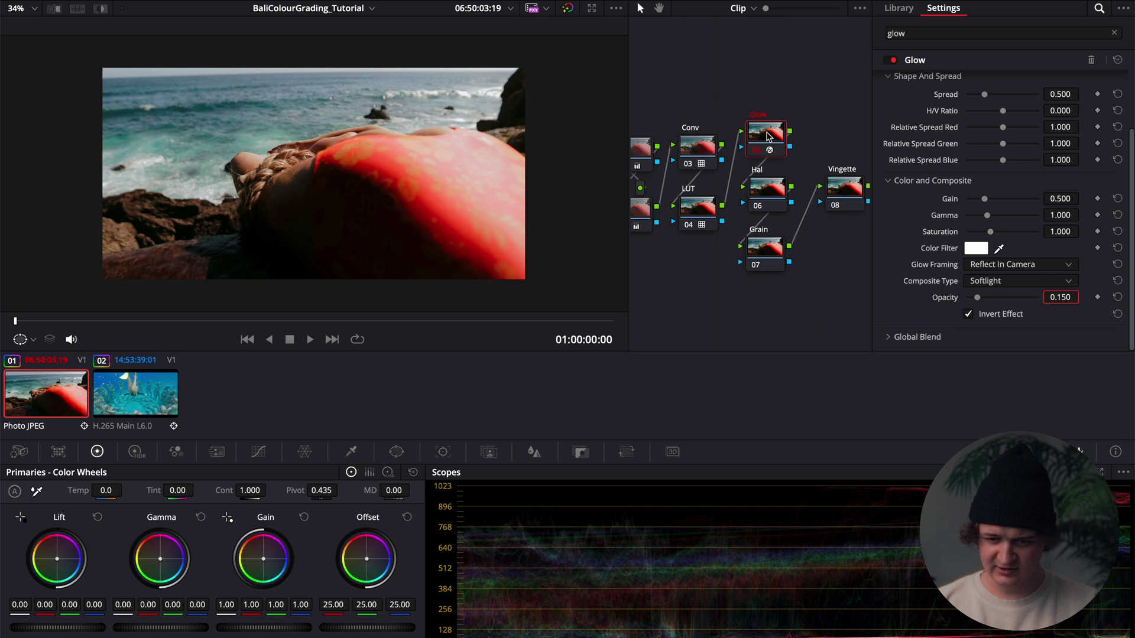
Compare the image with and without the Glow node by repeatedly disabling and re-enabling it
{"action": "left_click", "coordinate": [755, 149]}
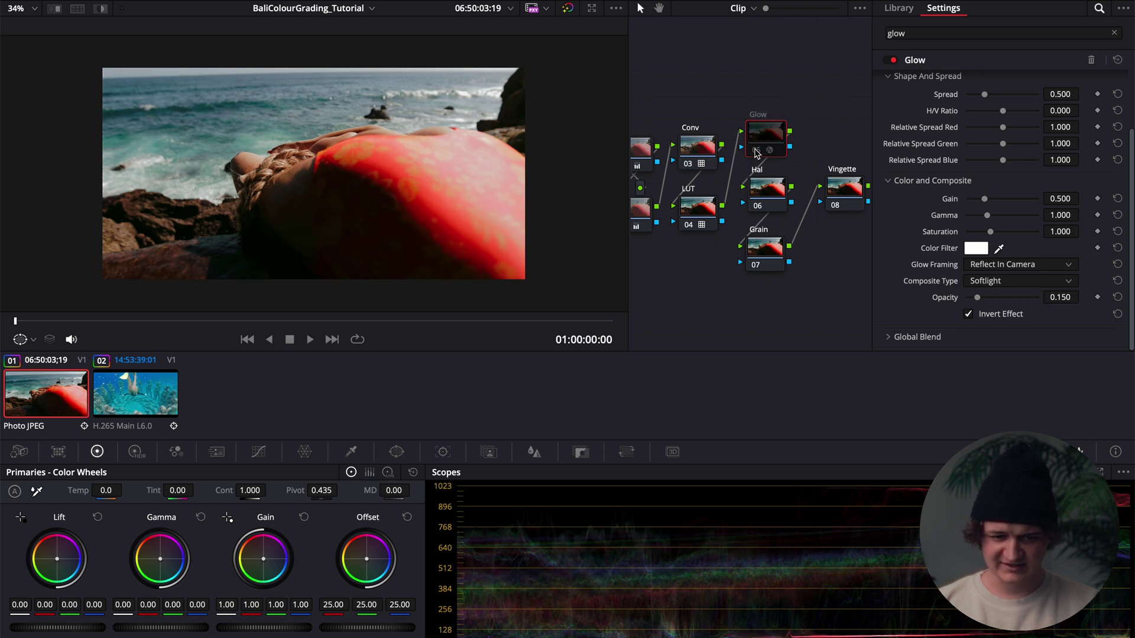
{"action": "left_click", "coordinate": [756, 153]}
{"action": "left_click", "coordinate": [755, 153]}
{"action": "left_click", "coordinate": [756, 153]}
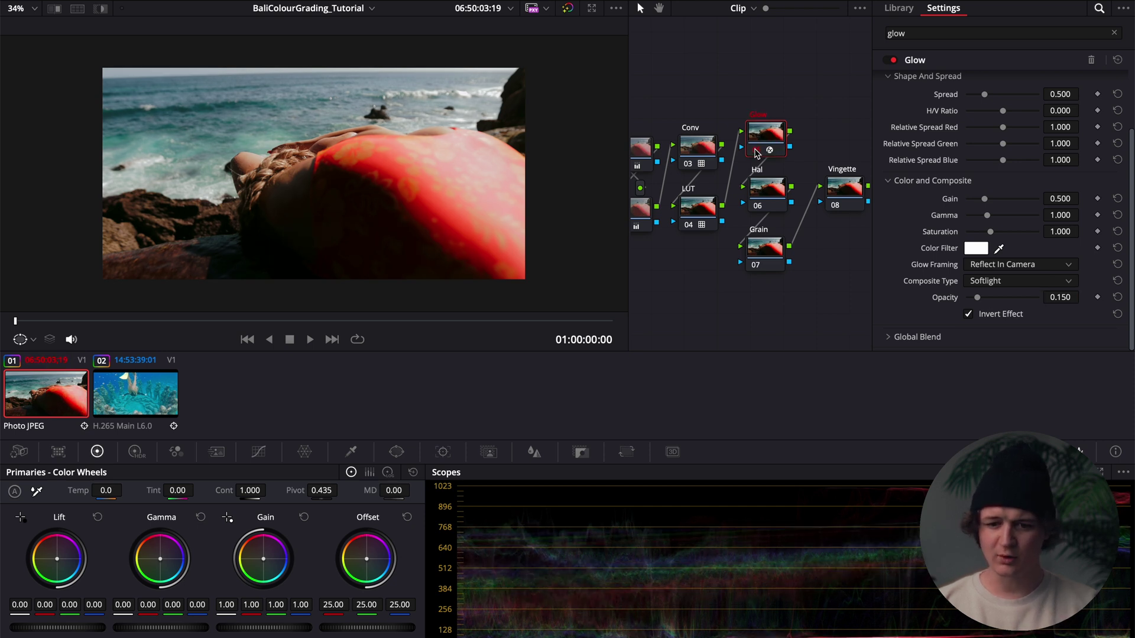
Find the Halation effect in the effects library and apply it to the Hal node
{"action": "left_click", "coordinate": [953, 34]}
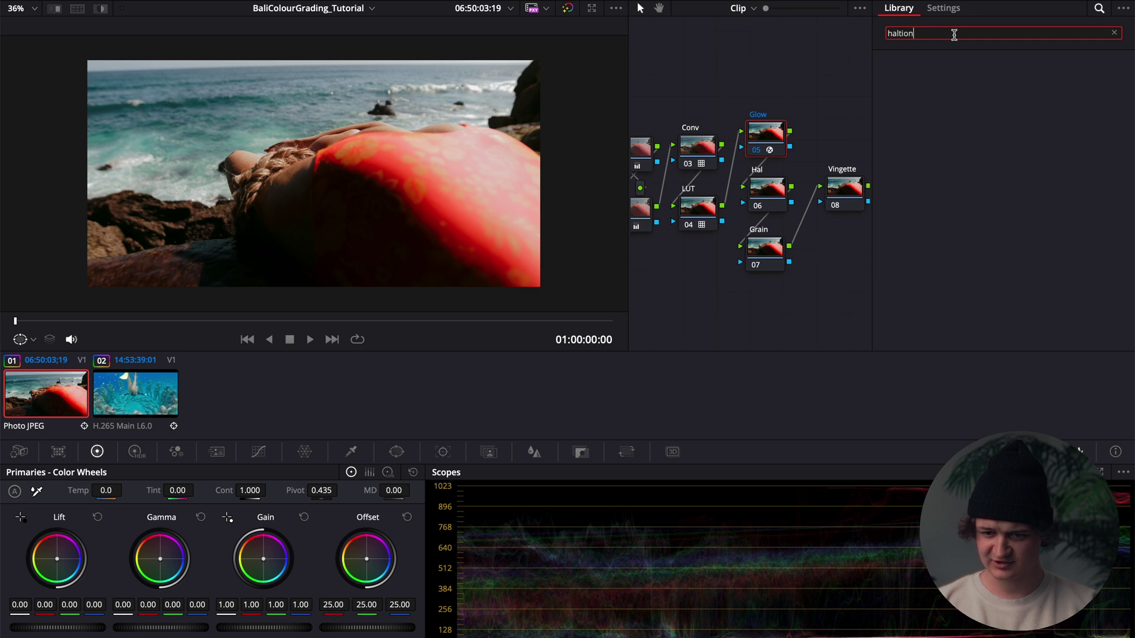
{"action": "key", "text": "BackSpace"}
{"action": "key", "text": "BackSpace"}
{"action": "key", "text": "BackSpace"}
{"action": "key", "text": "BackSpace"}
{"action": "key", "text": "BackSpace"}
{"action": "key", "text": "BackSpace"}
{"action": "key", "text": "BackSpace"}
{"action": "type", "text": "hal"}
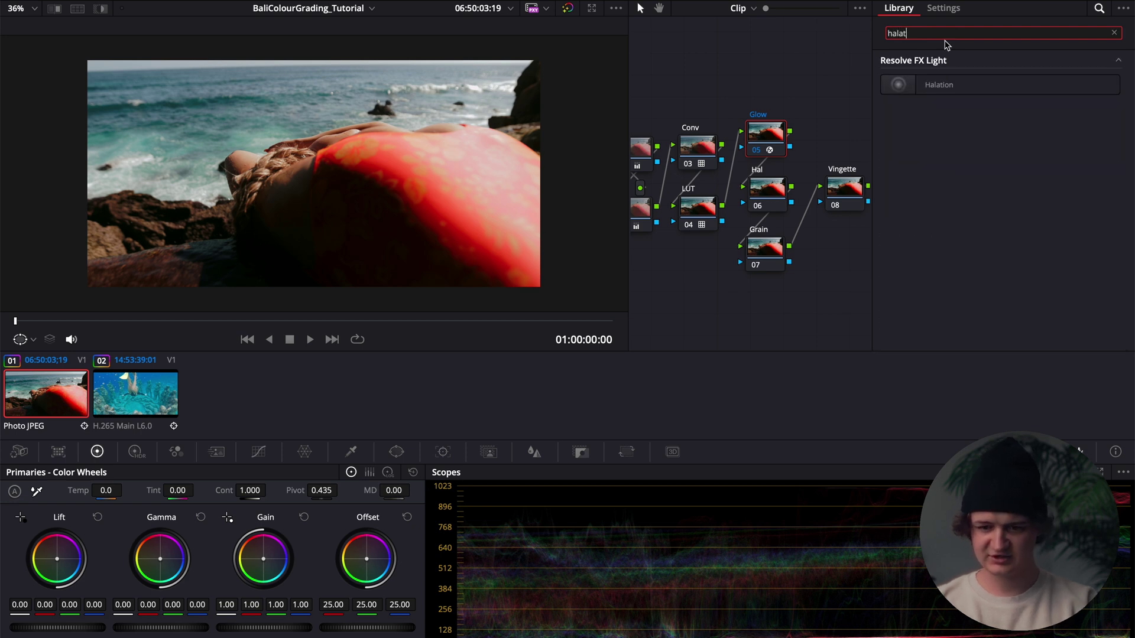
{"action": "type", "text": "at"}
{"action": "left_click_drag", "start_coordinate": [951, 83], "coordinate": [767, 188]}
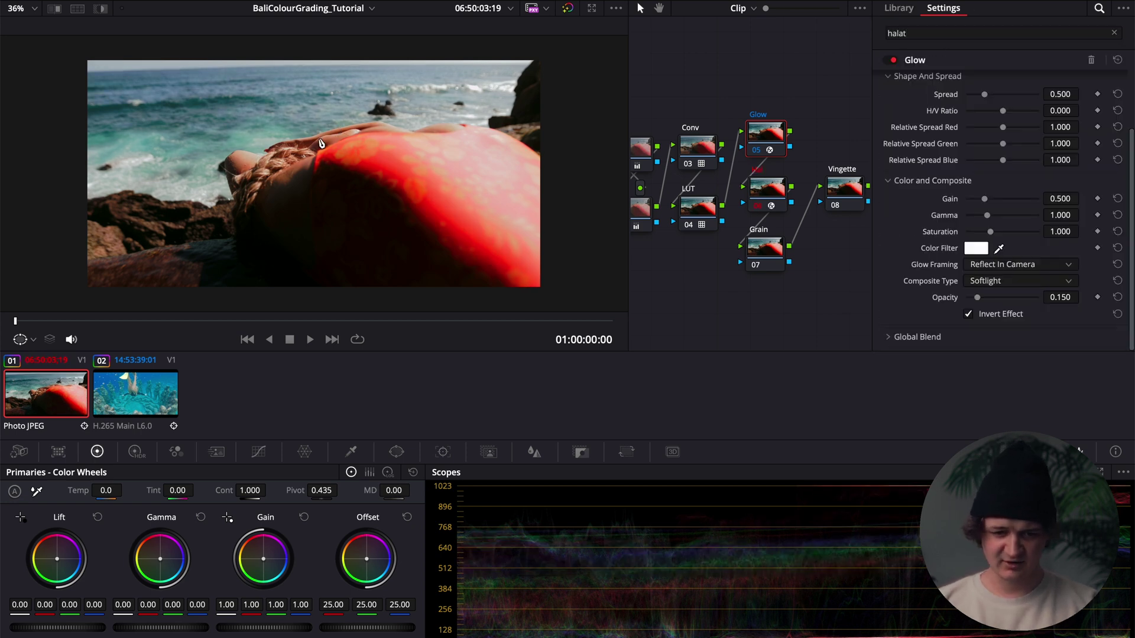
Inspect the halation on the braided hair, and slightly lower the Hal node's Dye Layer Reflections strength
{"action": "scroll", "coordinate": [320, 142], "scroll_direction": "up", "scroll_amount": 5}
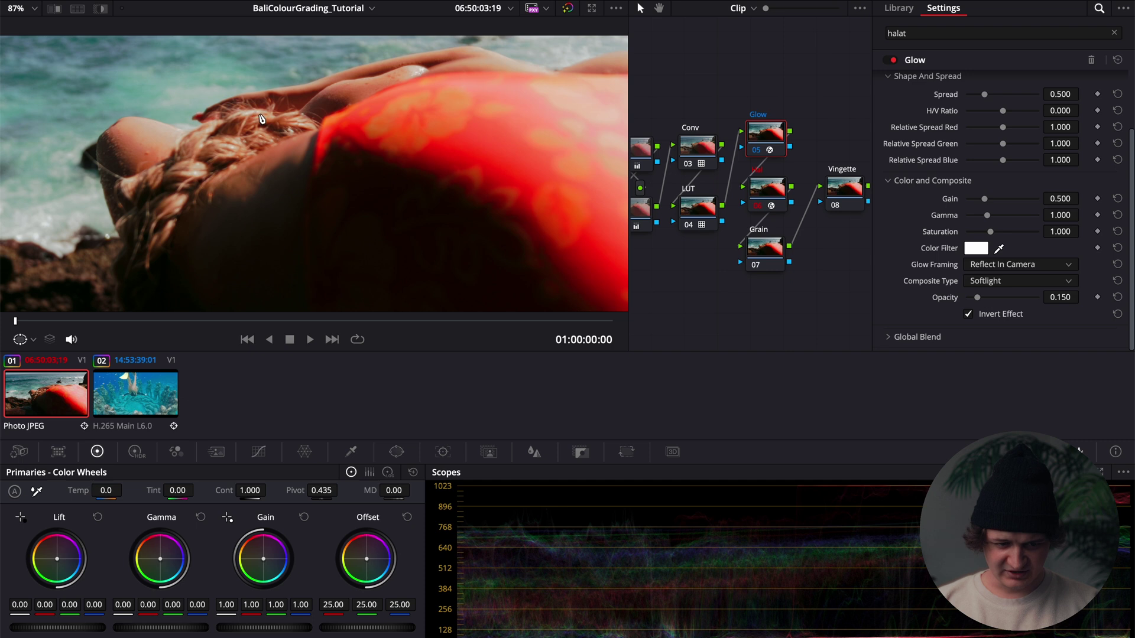
{"action": "scroll", "coordinate": [321, 118], "scroll_direction": "down", "scroll_amount": 4}
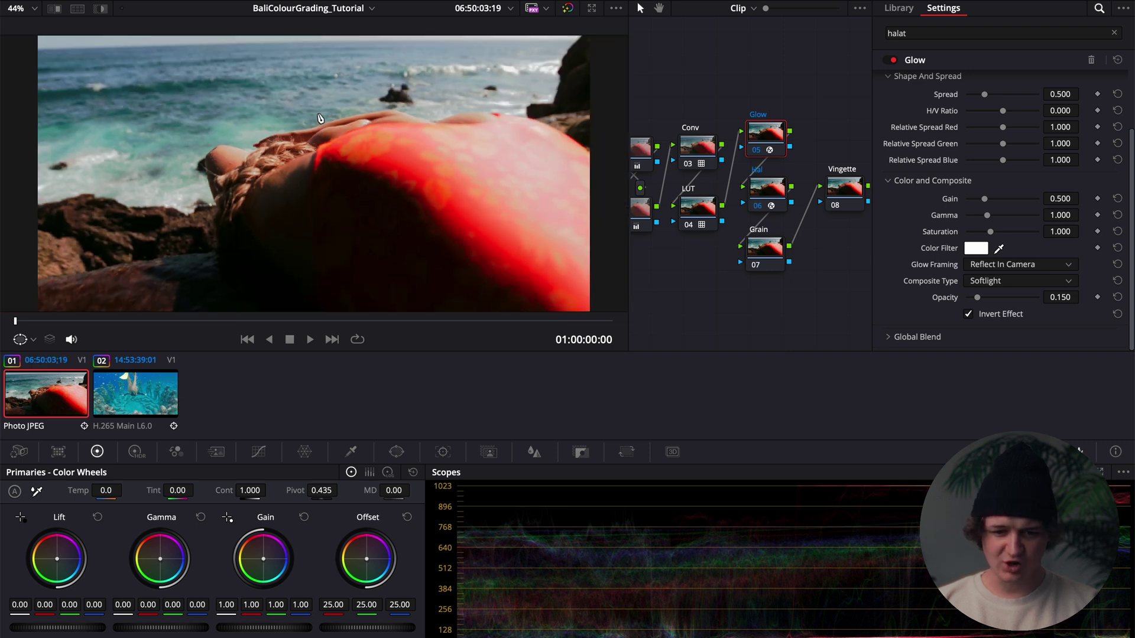
{"action": "left_click", "coordinate": [772, 195]}
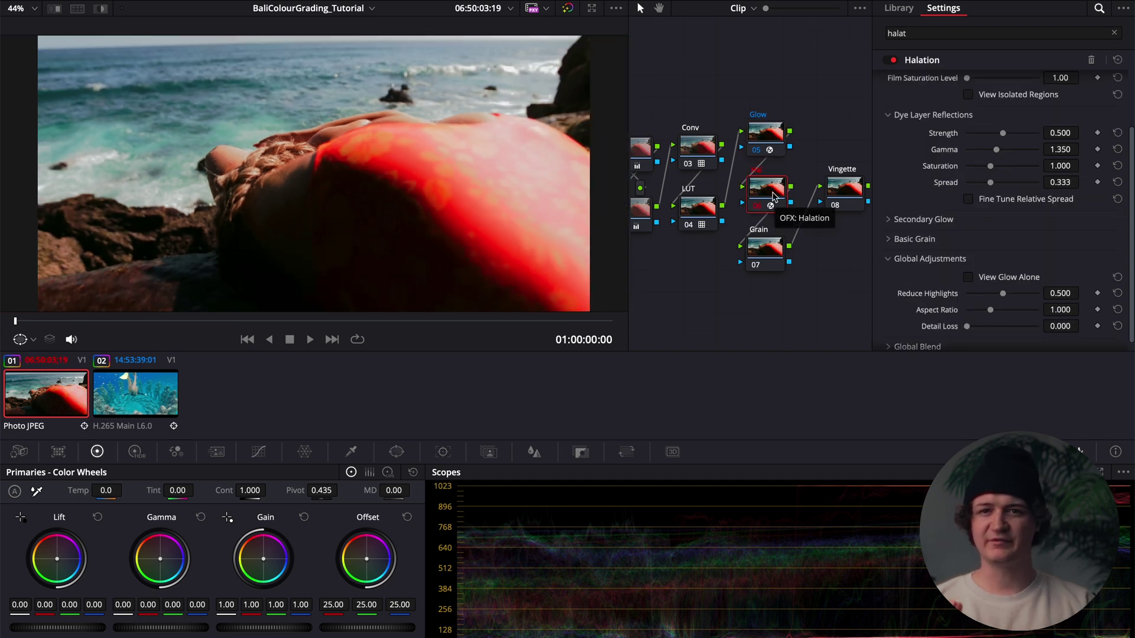
{"action": "mouse_move", "coordinate": [1003, 133]}
{"action": "left_mouse_down"}
{"action": "mouse_move", "coordinate": [966, 143]}
{"action": "mouse_move", "coordinate": [993, 150]}
{"action": "left_mouse_up"}
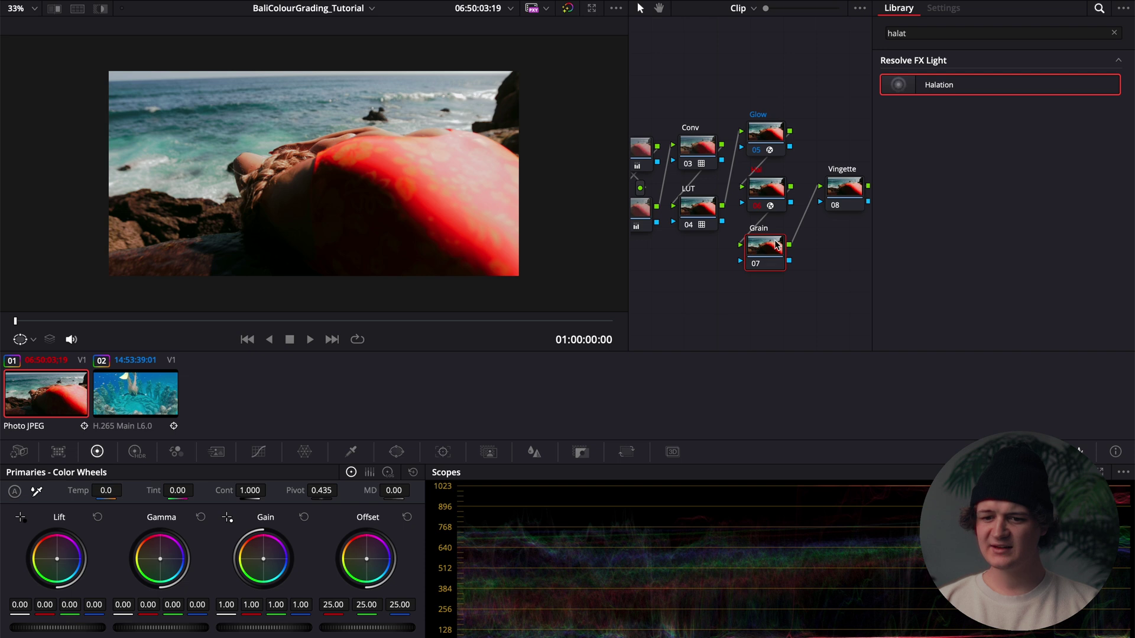
Find the Film Grain effect in the effects library and apply it to the Grain node
{"action": "left_click", "coordinate": [910, 37]}
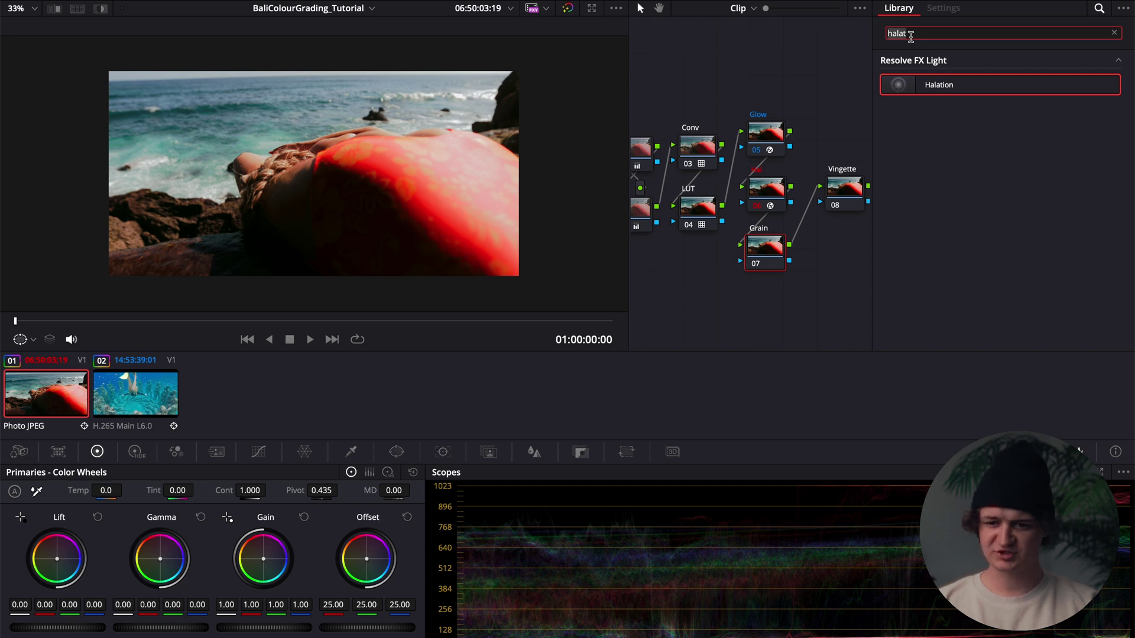
{"action": "key", "text": "BackSpace"}
{"action": "key", "text": "BackSpace"}
{"action": "key", "text": "BackSpace"}
{"action": "key", "text": "BackSpace"}
{"action": "key", "text": "BackSpace"}
{"action": "type", "text": "gain"}
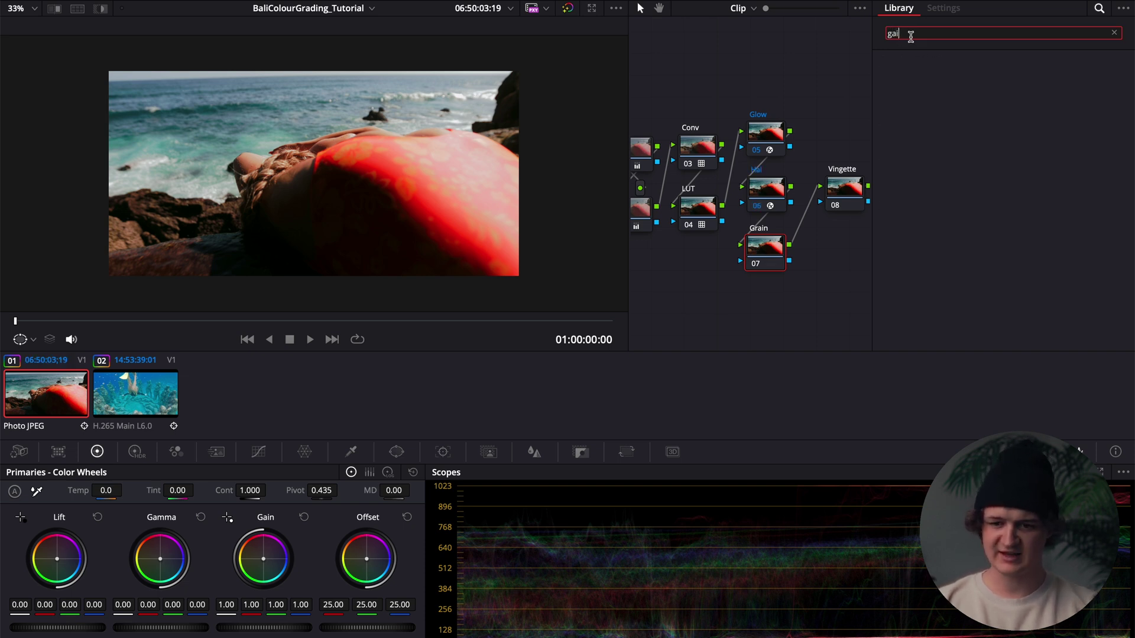
{"action": "key", "text": "BackSpace"}
{"action": "key", "text": "BackSpace"}
{"action": "key", "text": "BackSpace"}
{"action": "type", "text": "grain"}
{"action": "left_click_drag", "start_coordinate": [931, 81], "coordinate": [763, 252]}
Choose the 35mm 400T film grain preset and raise the grain size to about 0.192
{"action": "left_click", "coordinate": [1003, 83]}
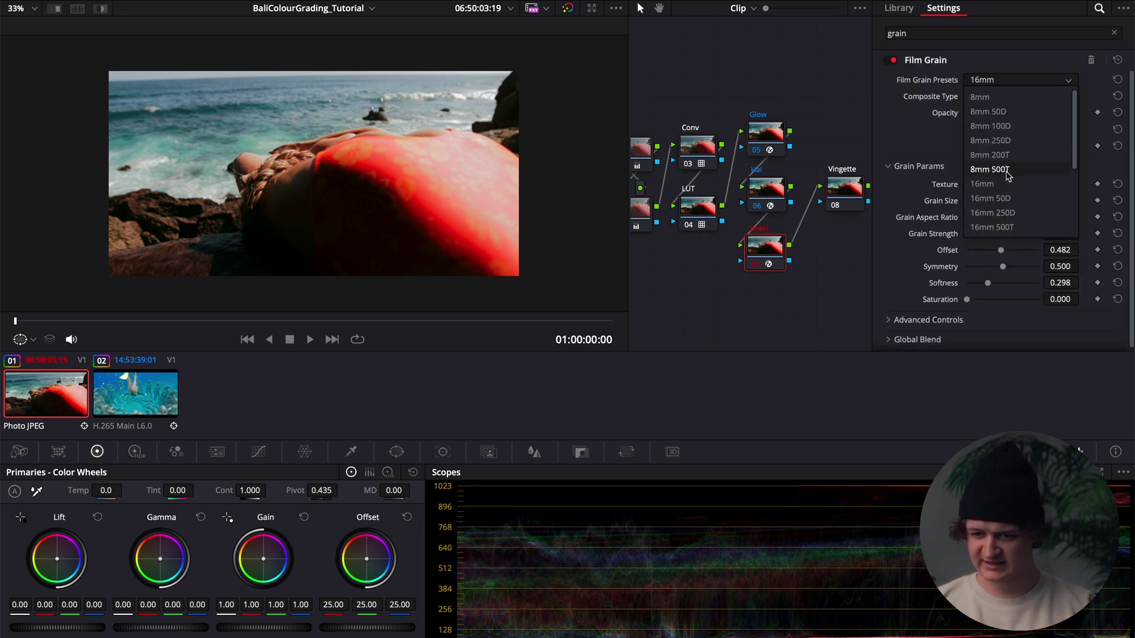
{"action": "scroll", "coordinate": [1003, 195], "scroll_direction": "down", "scroll_amount": 3}
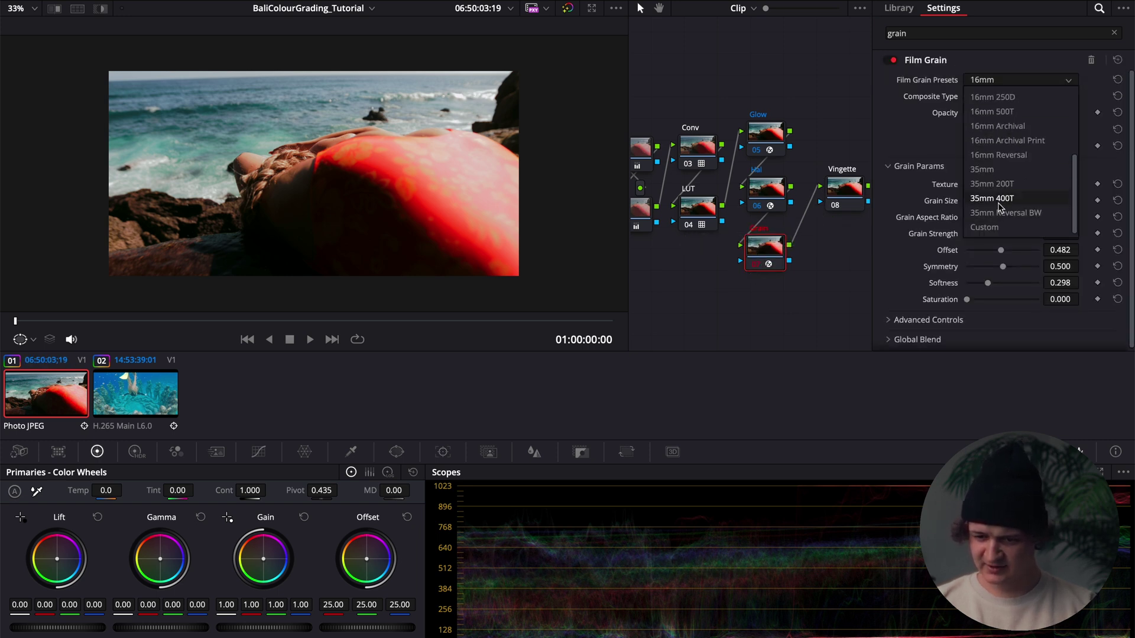
{"action": "left_click", "coordinate": [1003, 201]}
{"action": "scroll", "coordinate": [954, 187], "scroll_direction": "down", "scroll_amount": 1}
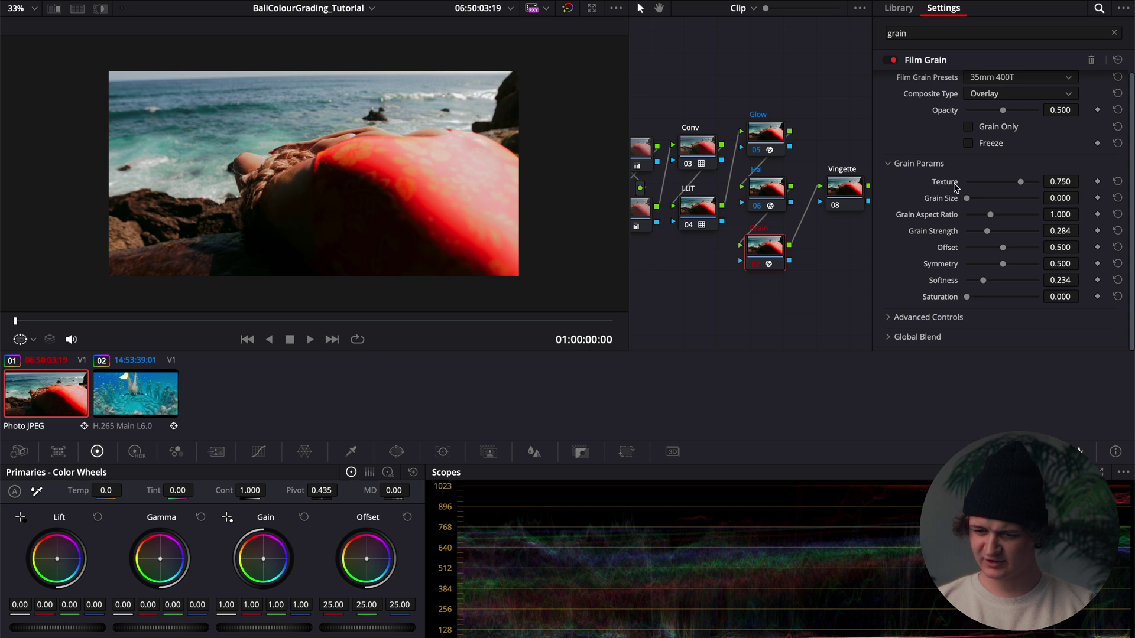
{"action": "left_click_drag", "start_coordinate": [968, 199], "coordinate": [982, 197]}
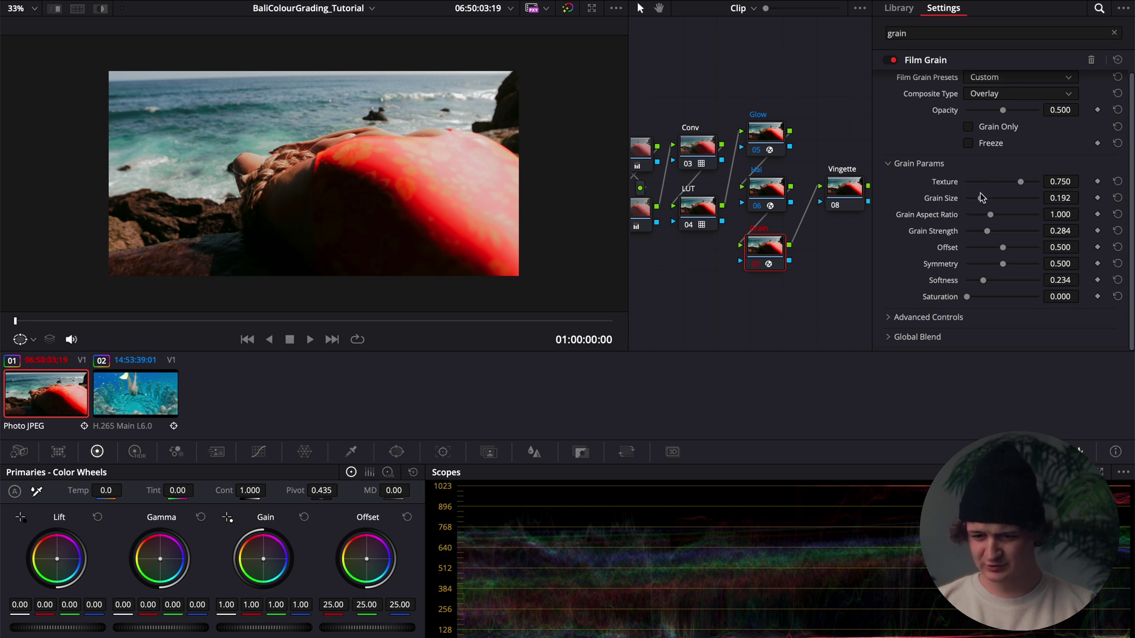
Close the effects library and darken the Vingette node by lowering its offset to 18.40
{"action": "left_click", "coordinate": [841, 185]}
{"action": "left_click", "coordinate": [1113, 34]}
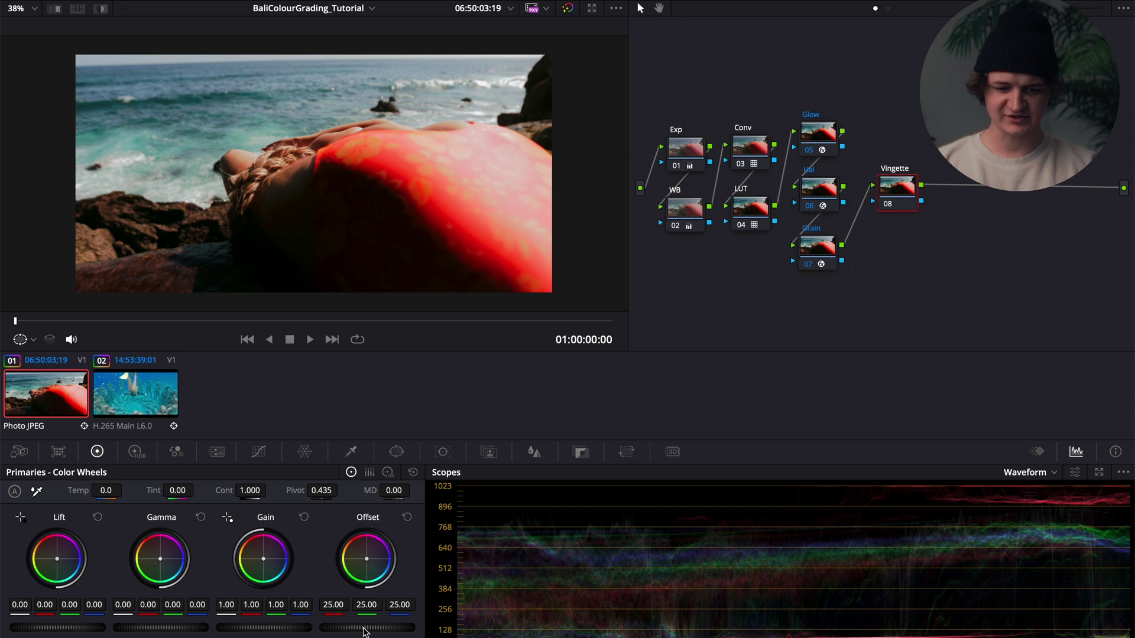
{"action": "left_click_drag", "start_coordinate": [363, 629], "coordinate": [354, 629]}
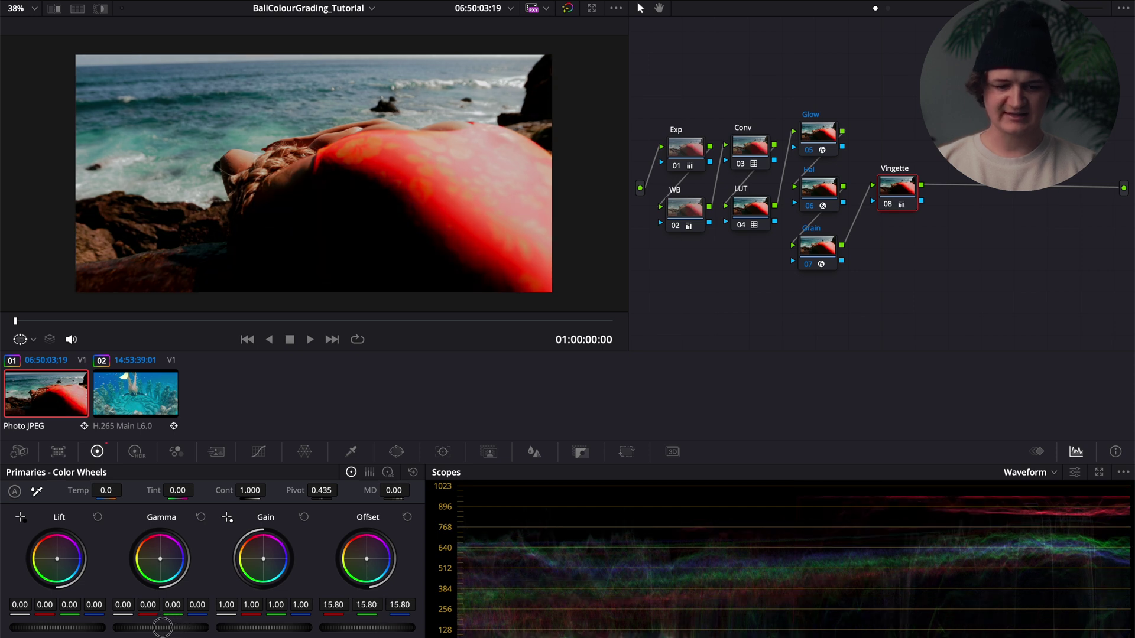
{"action": "left_click_drag", "start_coordinate": [163, 627], "coordinate": [249, 615]}
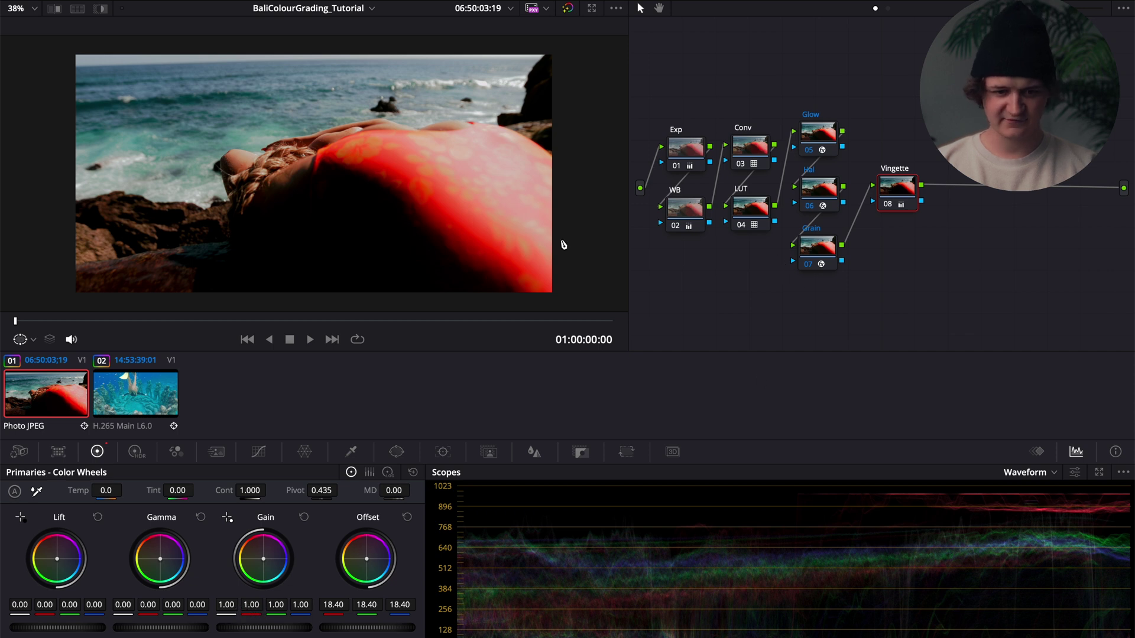
Add a circular window to the Vingette node, stretch it to the frame edges with softness about 16.7, and invert it
{"action": "left_click", "coordinate": [396, 453]}
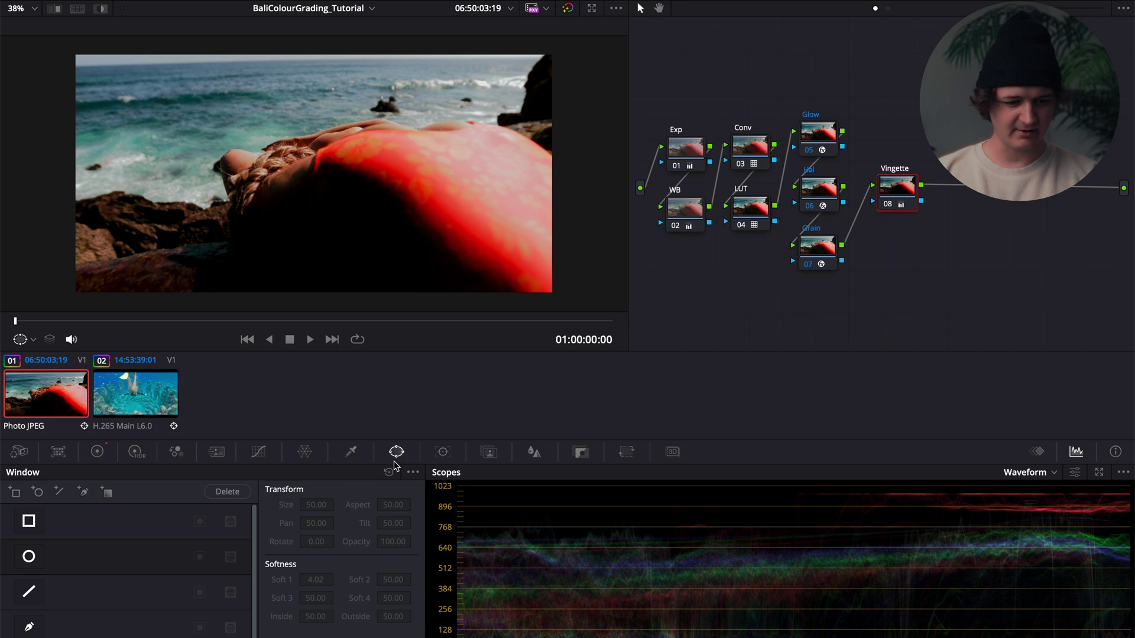
{"action": "left_click", "coordinate": [29, 557]}
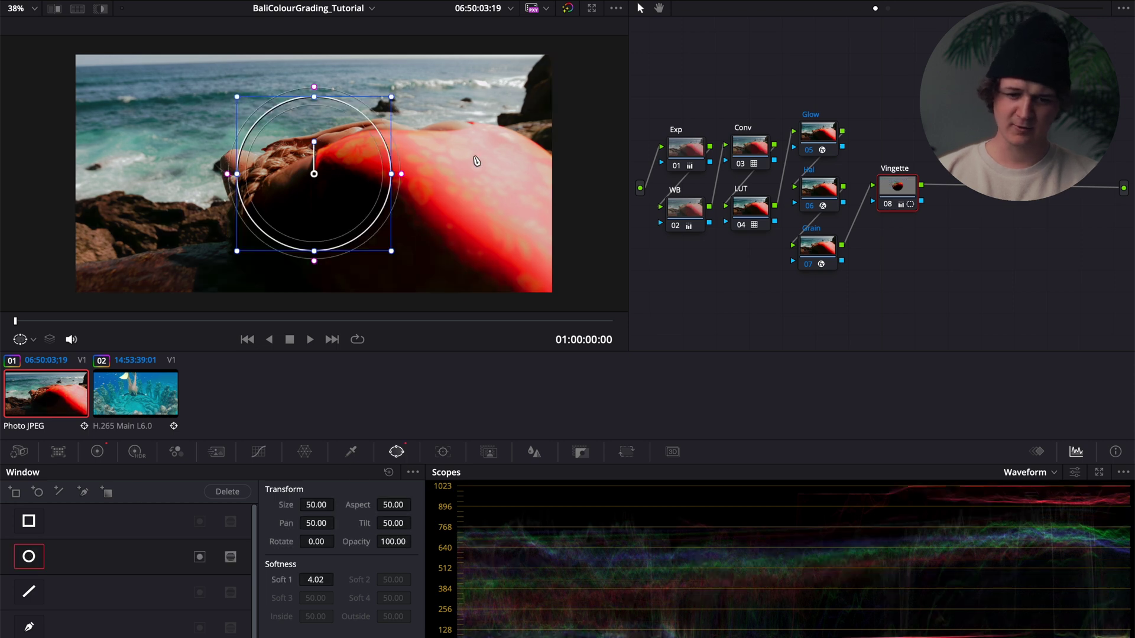
{"action": "scroll", "coordinate": [475, 157], "scroll_direction": "down", "scroll_amount": 2}
{"action": "left_click_drag", "start_coordinate": [381, 173], "coordinate": [505, 176]}
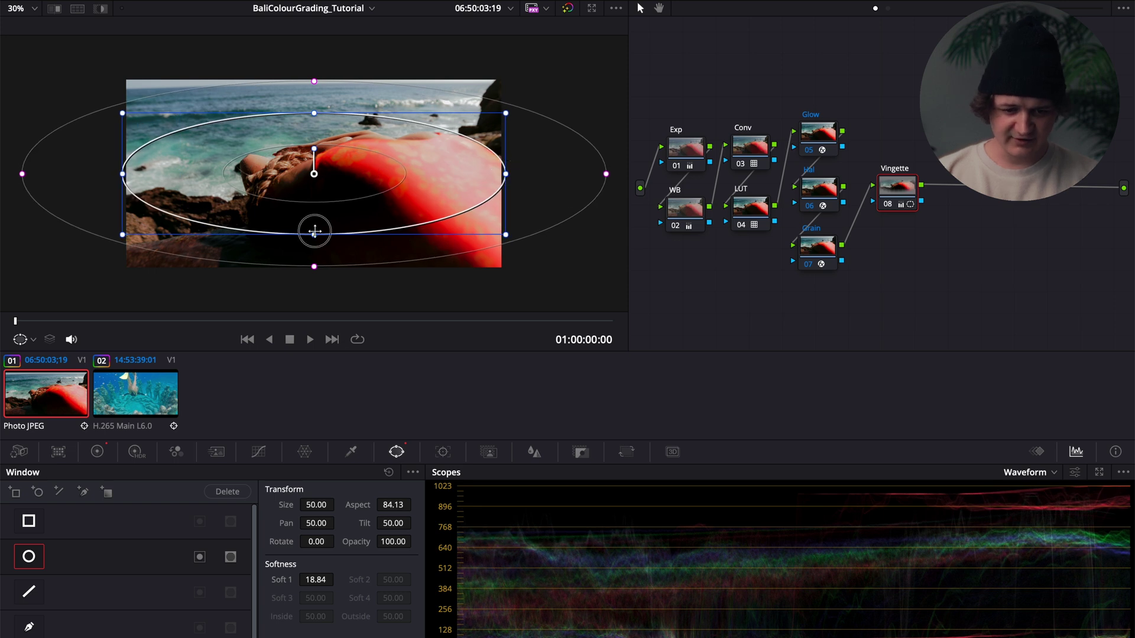
{"action": "left_click_drag", "start_coordinate": [314, 233], "coordinate": [314, 270]}
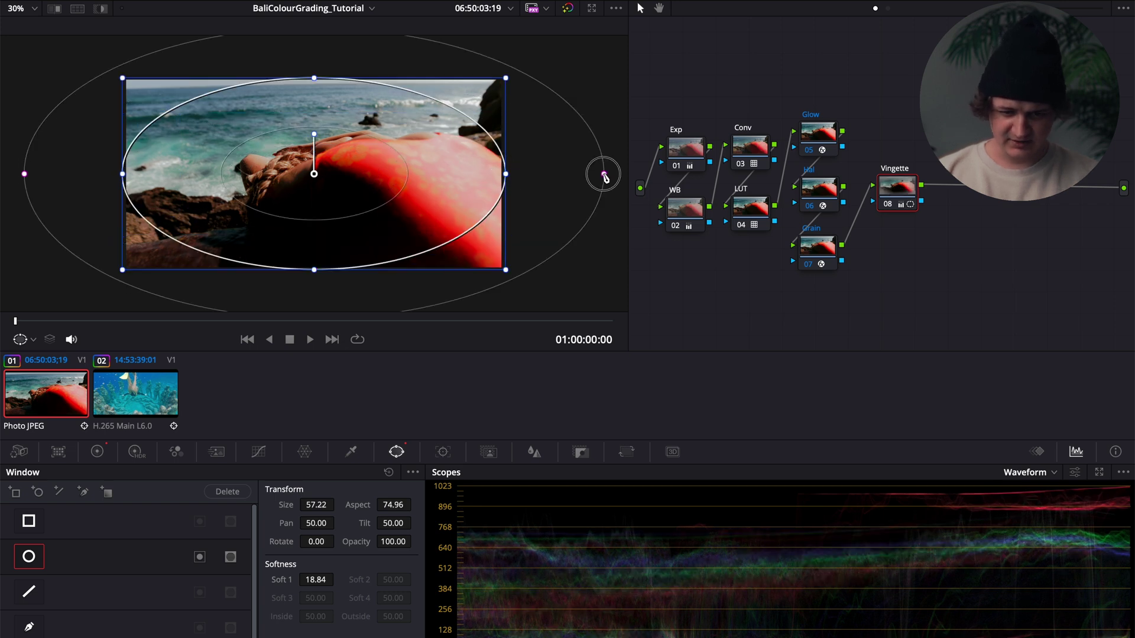
{"action": "left_click_drag", "start_coordinate": [604, 174], "coordinate": [595, 176]}
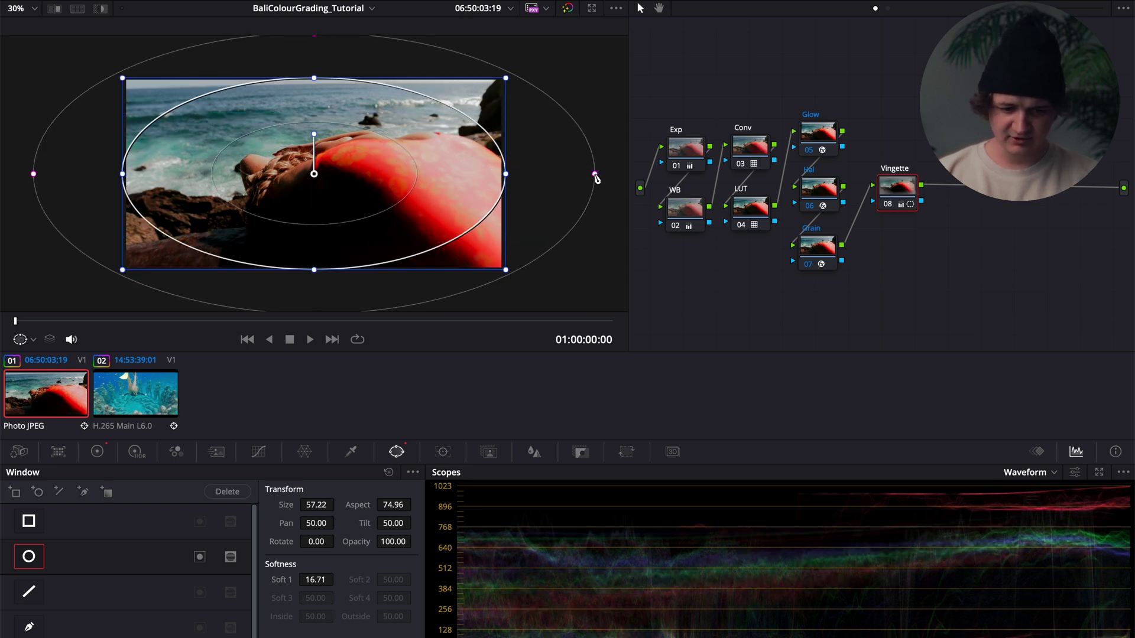
{"action": "left_click", "coordinate": [200, 558]}
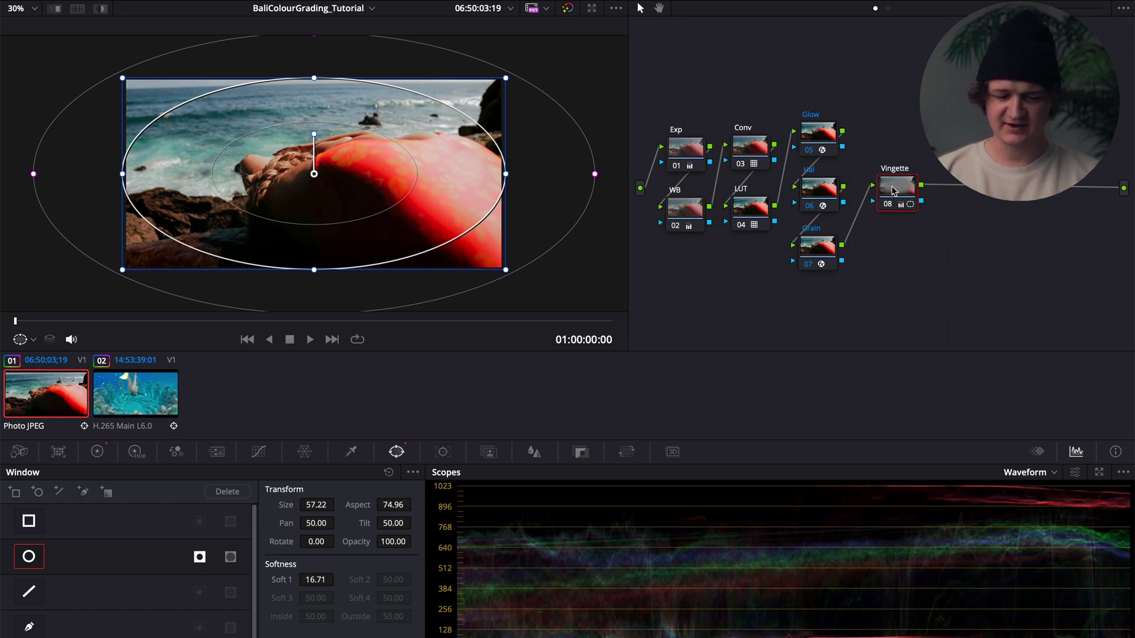
Compare the image with the Vingette node disabled and re-enabled
{"action": "left_click", "coordinate": [831, 192]}
{"action": "left_click", "coordinate": [908, 185]}
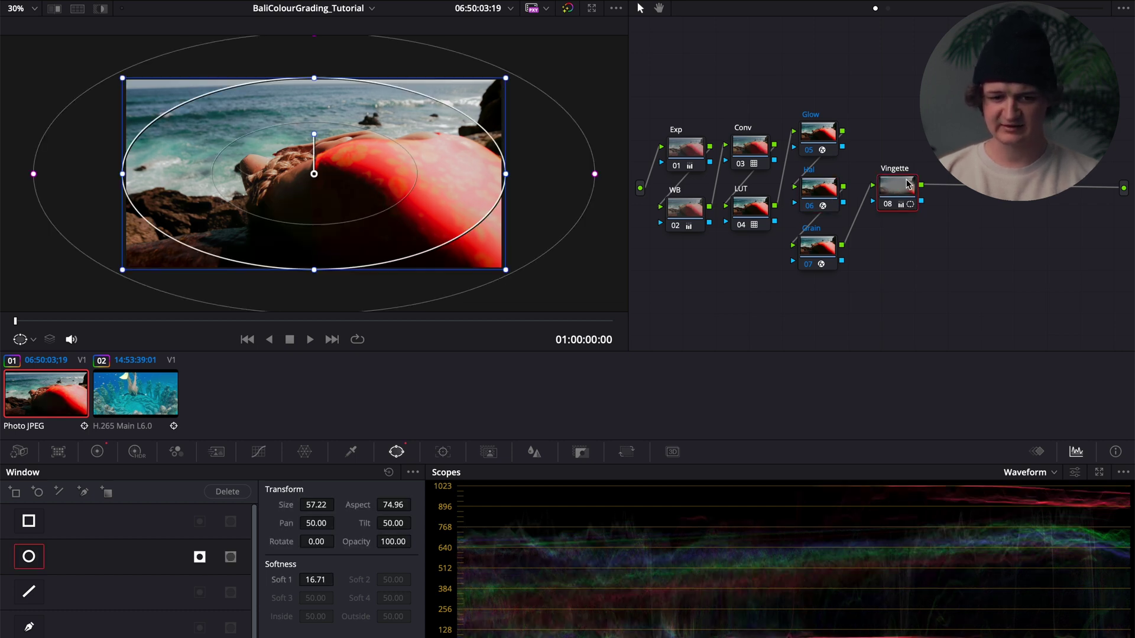
{"action": "left_click", "coordinate": [888, 205]}
{"action": "left_click", "coordinate": [887, 205]}
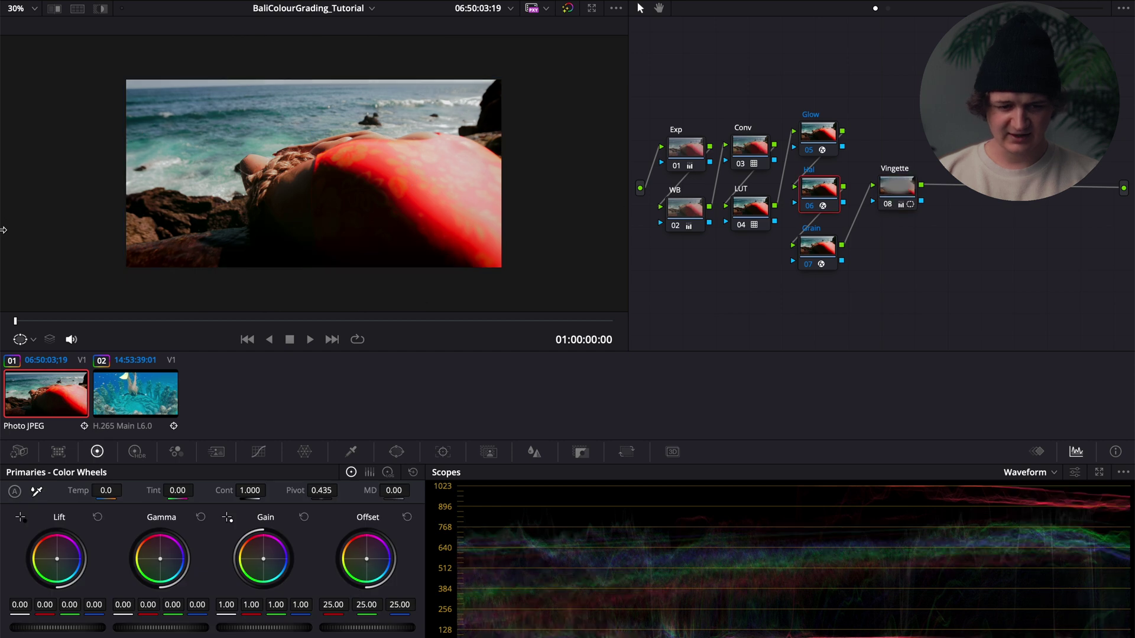
Play the graded first clip on the Edit page and compare it with the grades bypassed
{"action": "key", "text": "shift+4"}
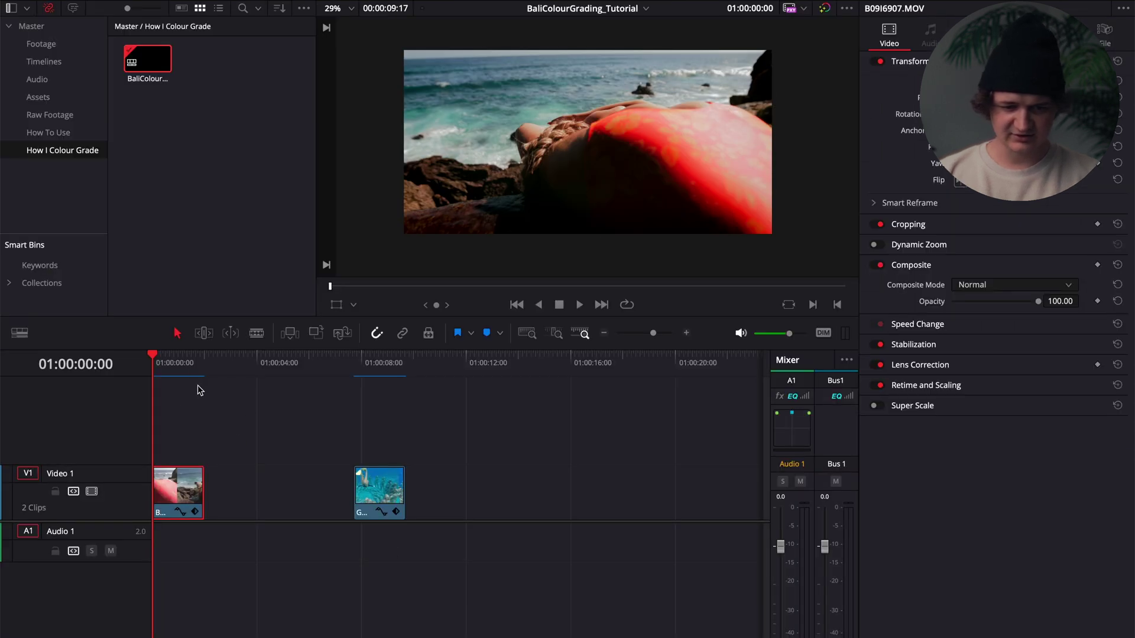
{"action": "left_click", "coordinate": [140, 372]}
{"action": "key", "text": "space"}
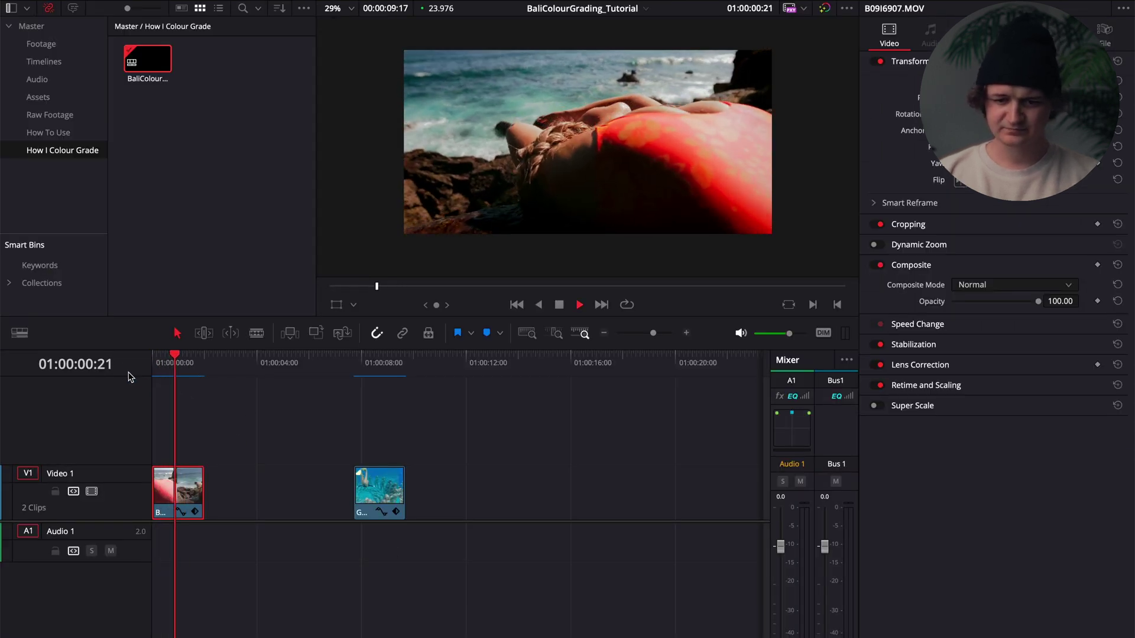
{"action": "key", "text": "space"}
{"action": "left_click", "coordinate": [825, 9]}
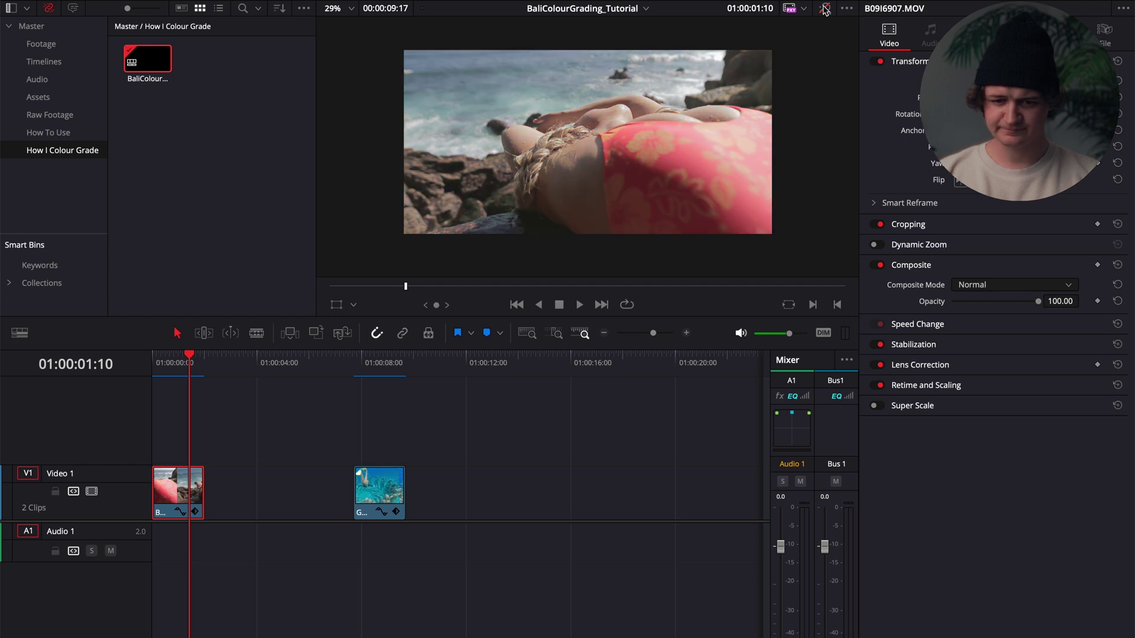
{"action": "left_click", "coordinate": [825, 9]}
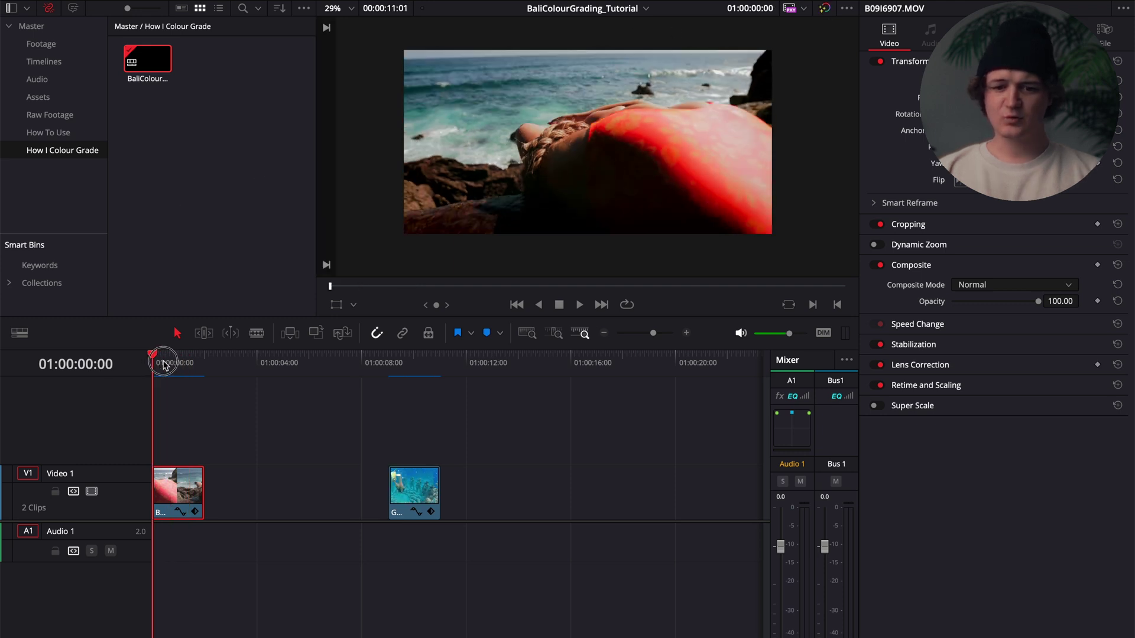
Move to 01:00:00:17 in the first clip and grab a still of its grade on the Color page
{"action": "left_click_drag", "start_coordinate": [157, 362], "coordinate": [171, 362]}
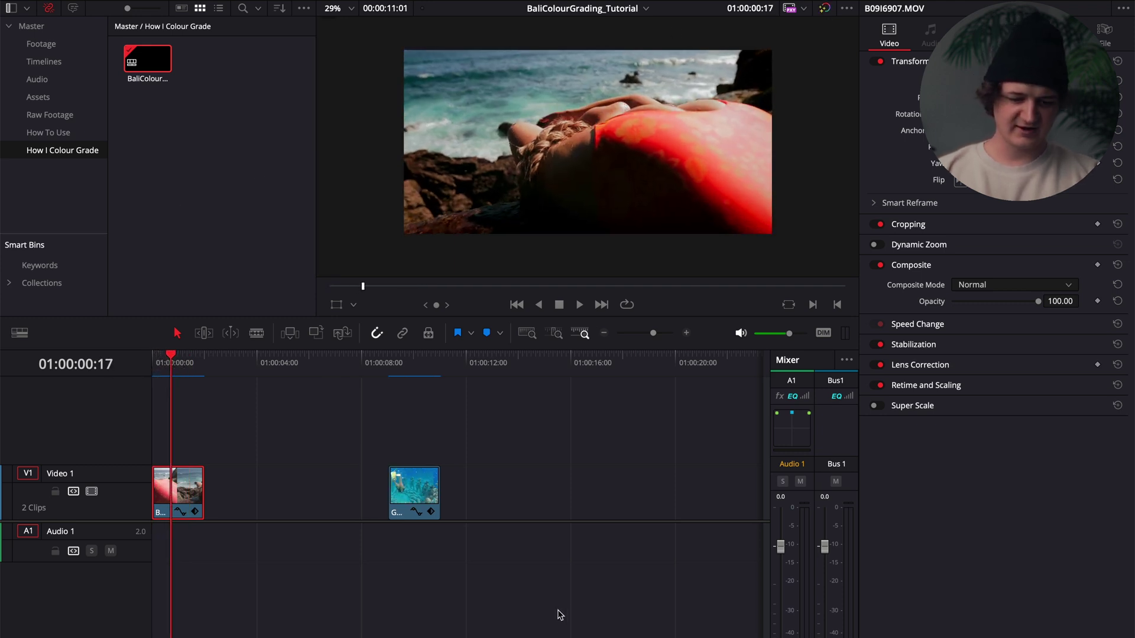
{"action": "key", "text": "shift+6"}
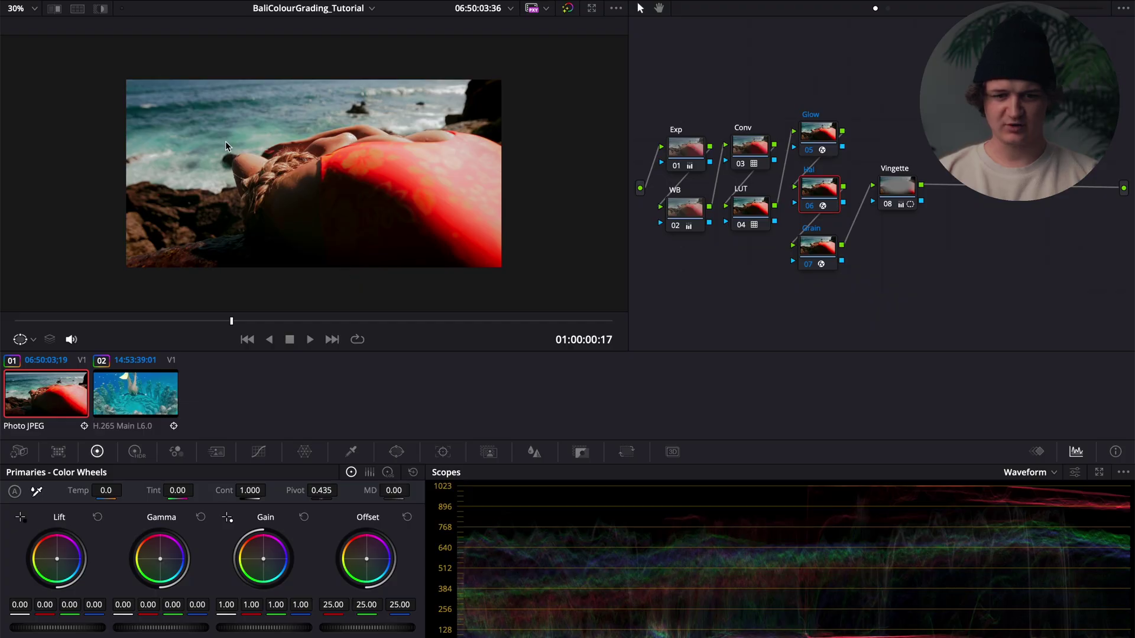
{"action": "right_click", "coordinate": [272, 152]}
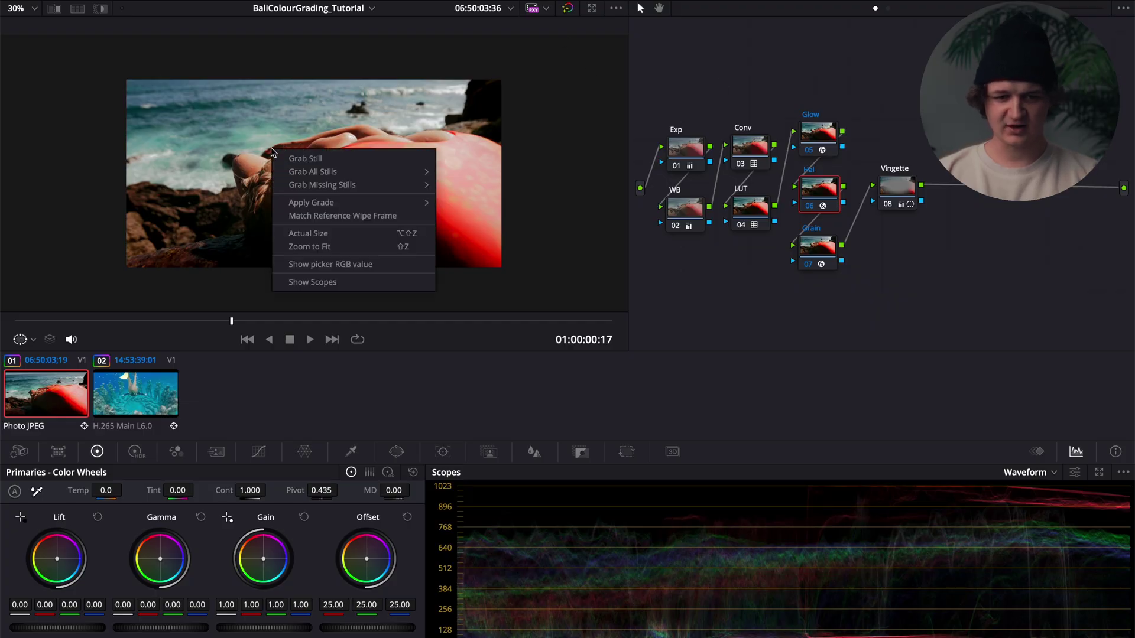
{"action": "left_click", "coordinate": [325, 159]}
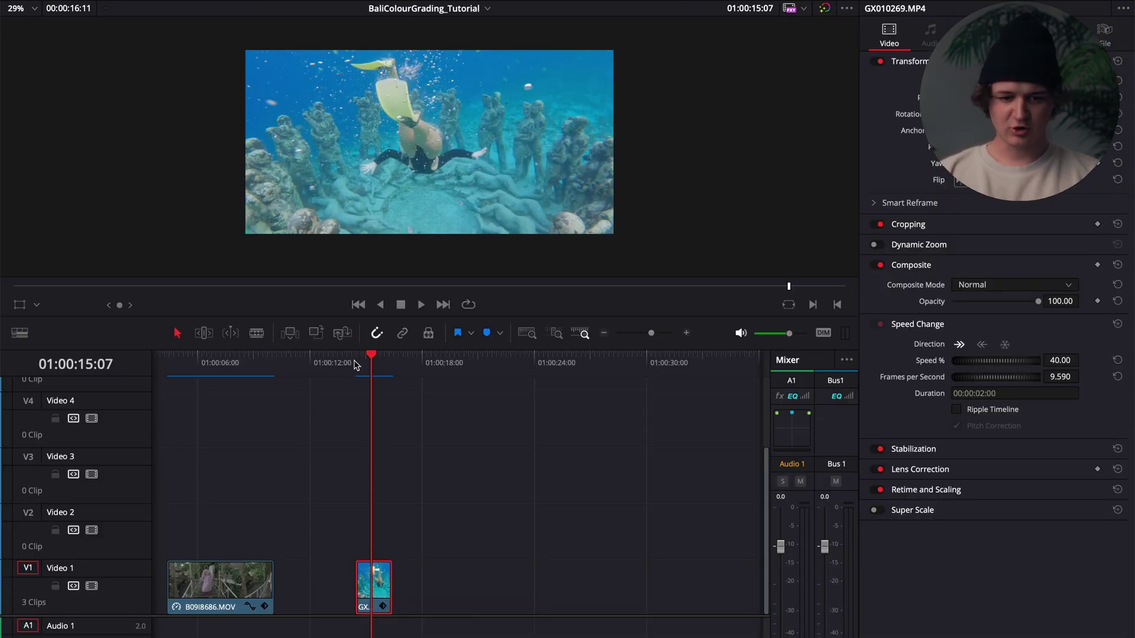
Move to 01:00:15:09 in the underwater clip and apply the saved grade from the gallery still to its node on the Color page
{"action": "mouse_move", "coordinate": [367, 363]}
{"action": "left_mouse_down"}
{"action": "mouse_move", "coordinate": [336, 362]}
{"action": "mouse_move", "coordinate": [390, 362]}
{"action": "mouse_move", "coordinate": [373, 367]}
{"action": "left_mouse_up"}
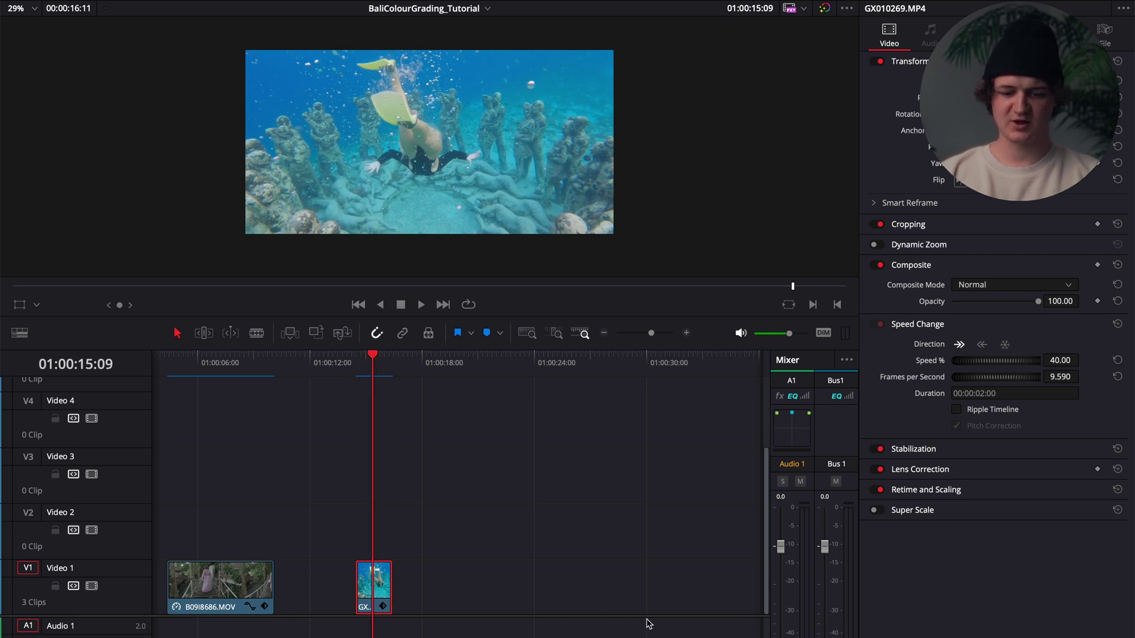
{"action": "key", "text": "shift+6"}
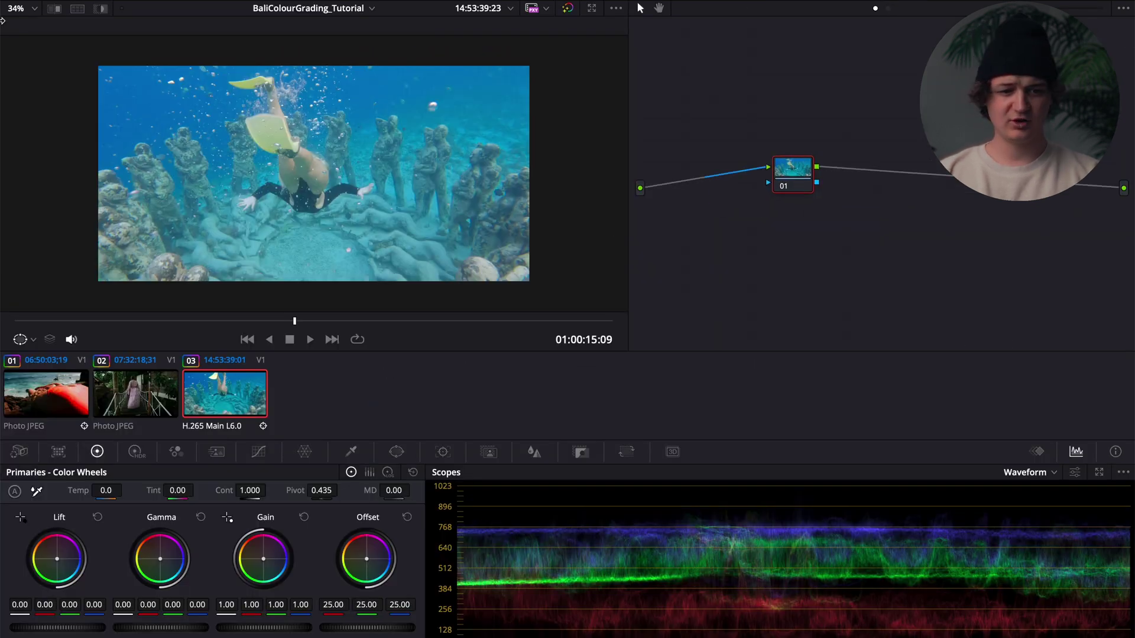
{"action": "left_click", "coordinate": [77, 5]}
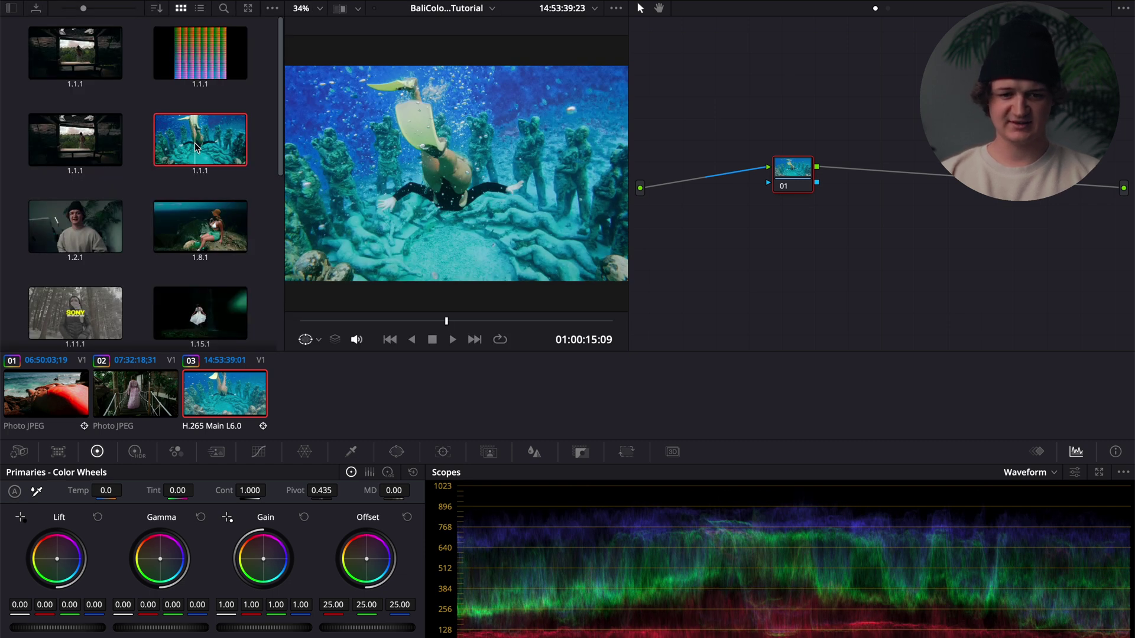
{"action": "left_click_drag", "start_coordinate": [197, 147], "coordinate": [794, 176]}
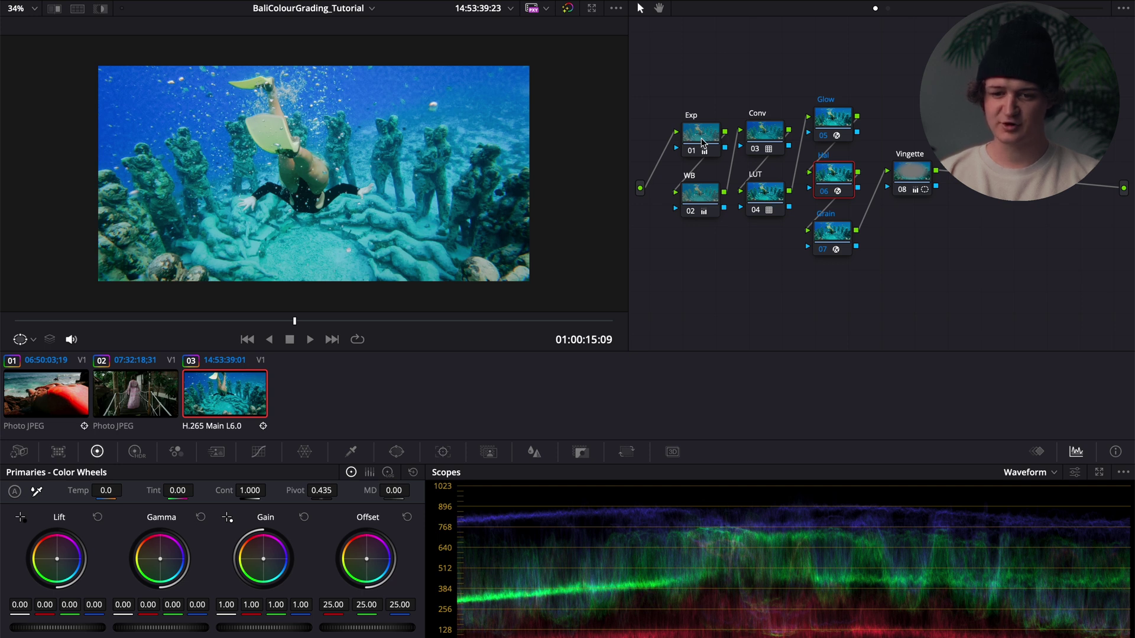
Reset the node grades of the Conv, LUT, WB and Exp nodes on the underwater clip
{"action": "right_click", "coordinate": [775, 126]}
{"action": "left_click", "coordinate": [765, 140]}
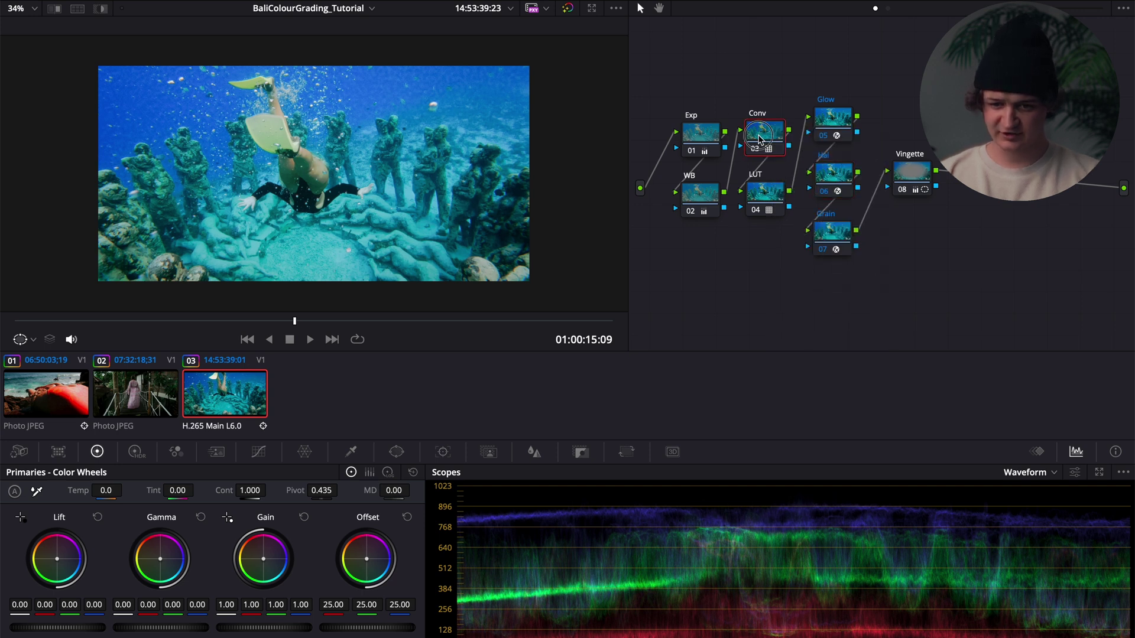
{"action": "right_click", "coordinate": [761, 140]}
{"action": "left_click", "coordinate": [790, 146]}
{"action": "right_click", "coordinate": [768, 187]}
{"action": "left_click", "coordinate": [781, 195]}
{"action": "right_click", "coordinate": [701, 201]}
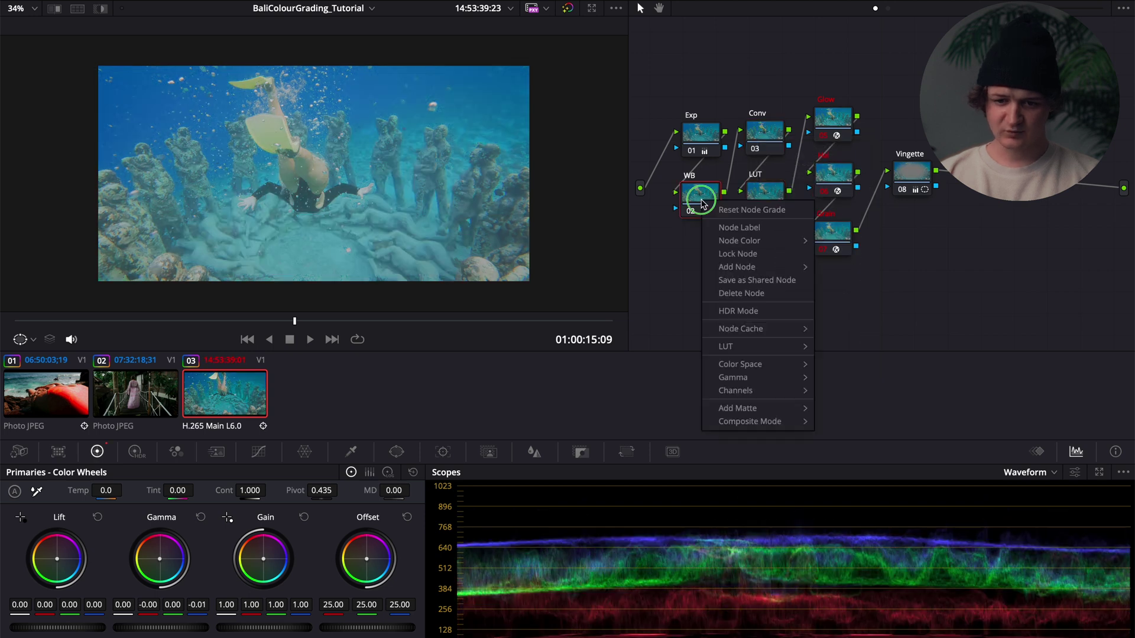
{"action": "left_click", "coordinate": [712, 214]}
{"action": "right_click", "coordinate": [706, 137]}
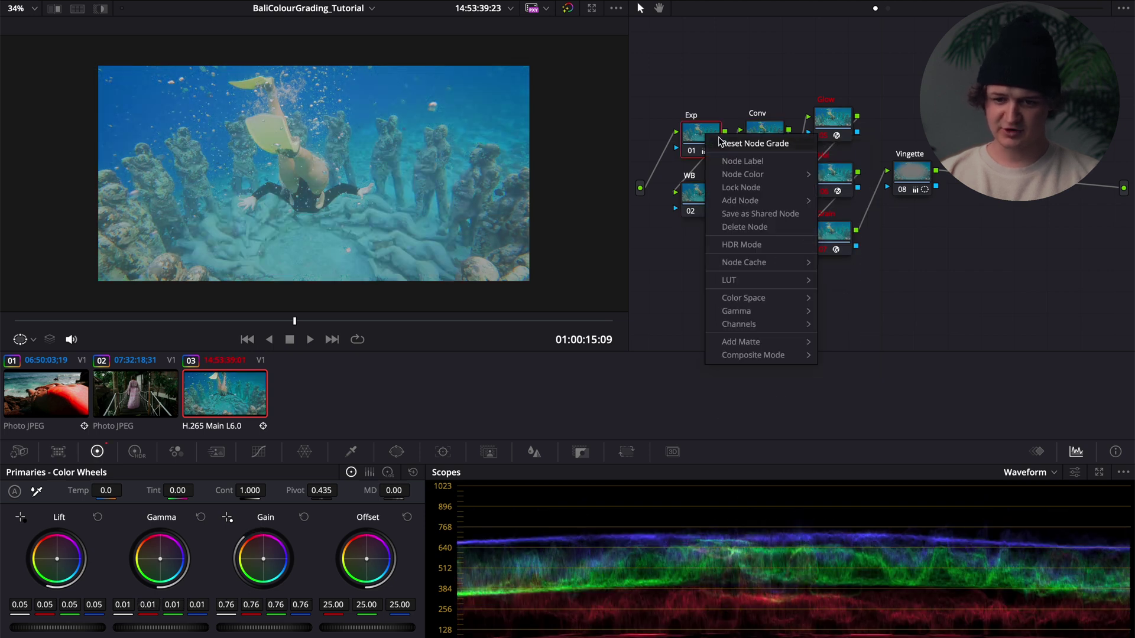
{"action": "left_click", "coordinate": [718, 145]}
Delete the Conv node and move the LUT node up into the gap between the WB and Glow nodes
{"action": "left_click", "coordinate": [766, 133]}
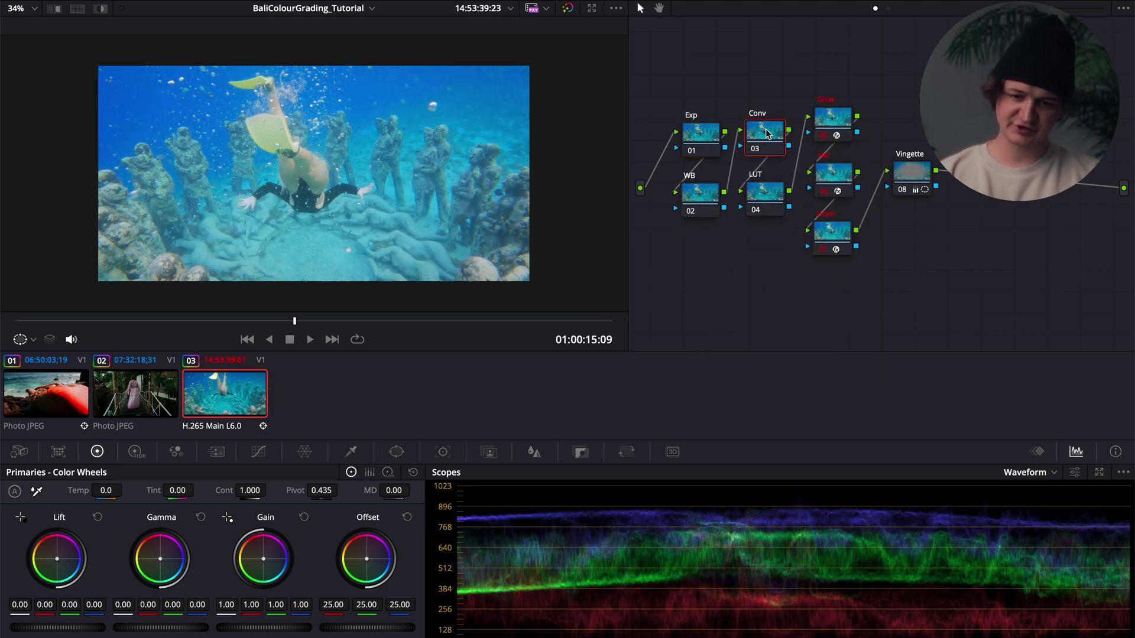
{"action": "key", "text": "Delete"}
{"action": "left_click_drag", "start_coordinate": [763, 185], "coordinate": [761, 158]}
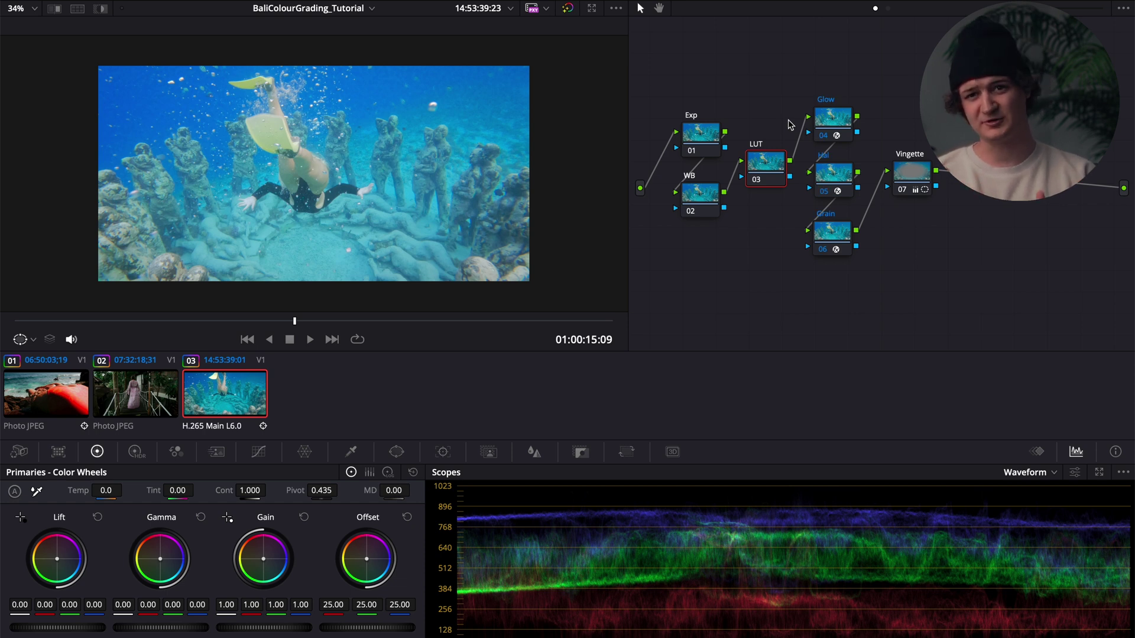
Apply the BaskLUT from the CL - Bali LUT collection to the LUT node and hide the LUT browser
{"action": "left_click", "coordinate": [136, 1]}
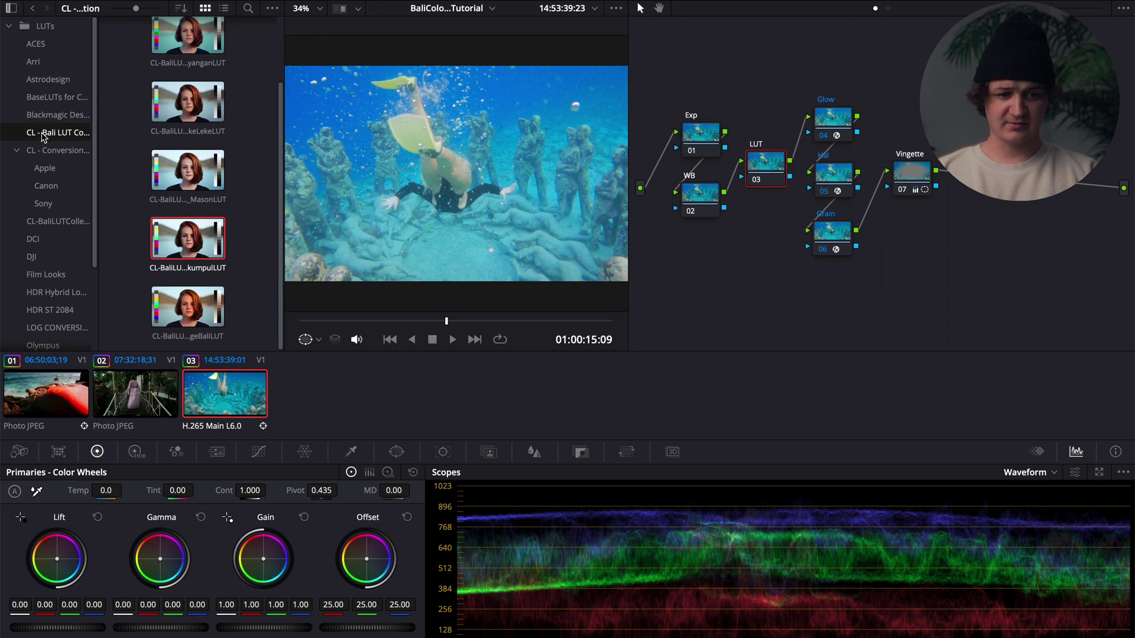
{"action": "scroll", "coordinate": [226, 215], "scroll_direction": "up", "scroll_amount": 2}
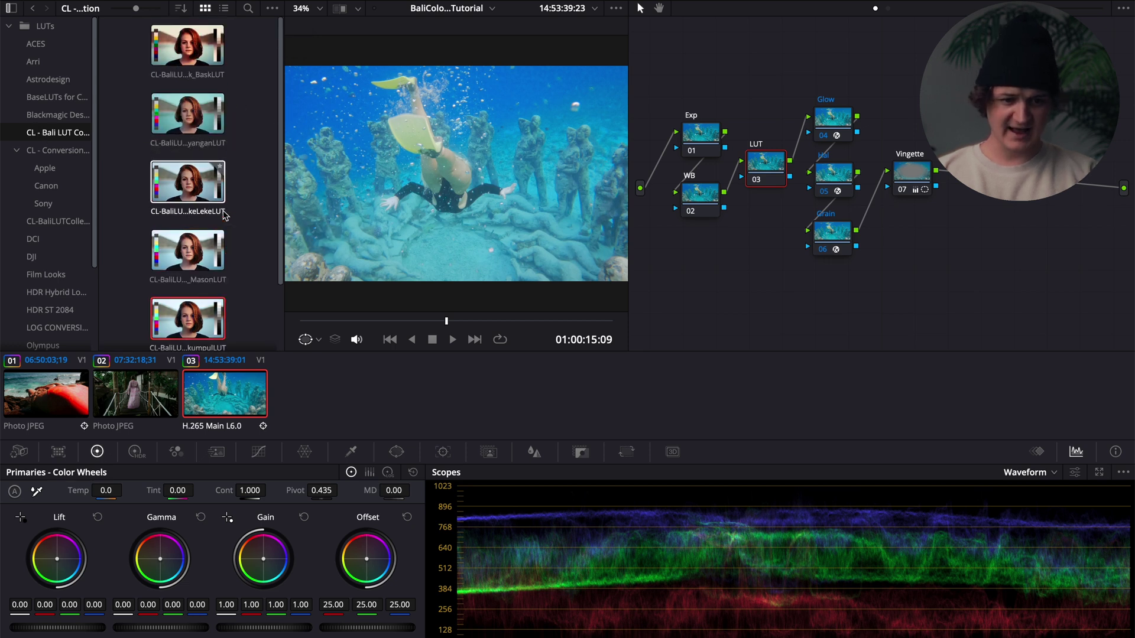
{"action": "left_click_drag", "start_coordinate": [188, 44], "coordinate": [776, 176]}
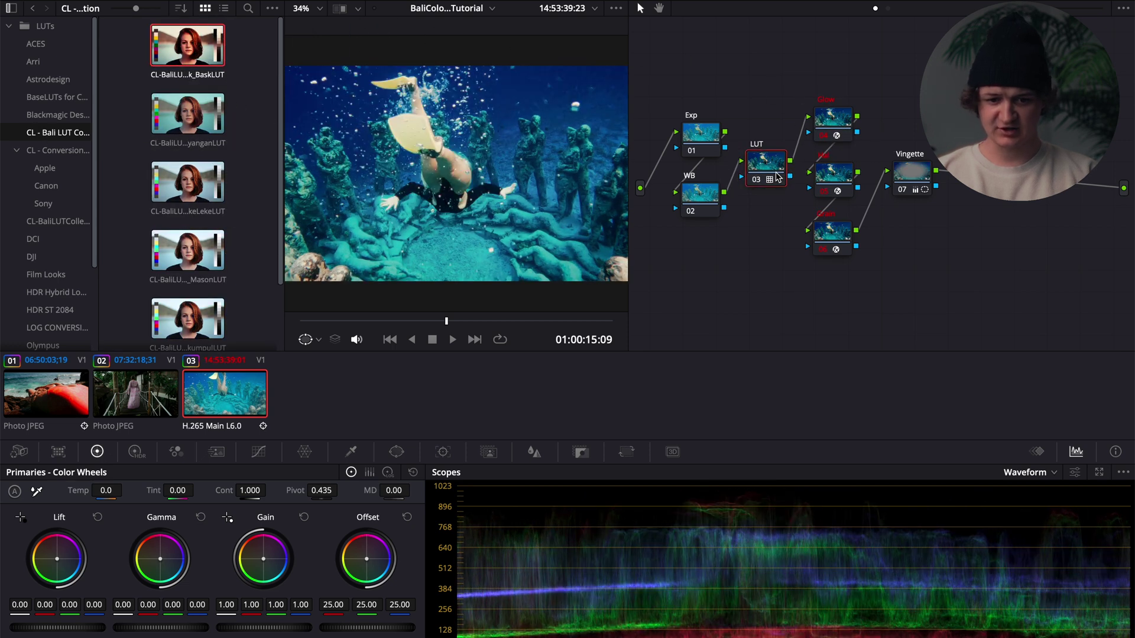
{"action": "left_click", "coordinate": [142, 0]}
Lower the Exp node's gain to 0.87 and compare the image with that node disabled and re-enabled
{"action": "left_click", "coordinate": [693, 155]}
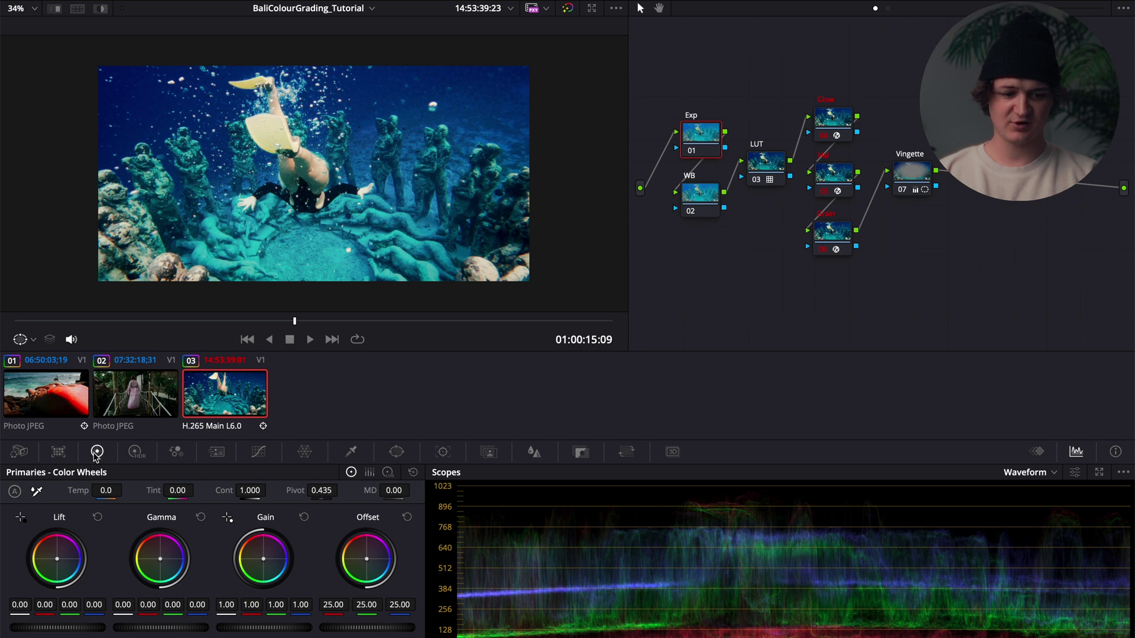
{"action": "left_click_drag", "start_coordinate": [270, 623], "coordinate": [274, 623]}
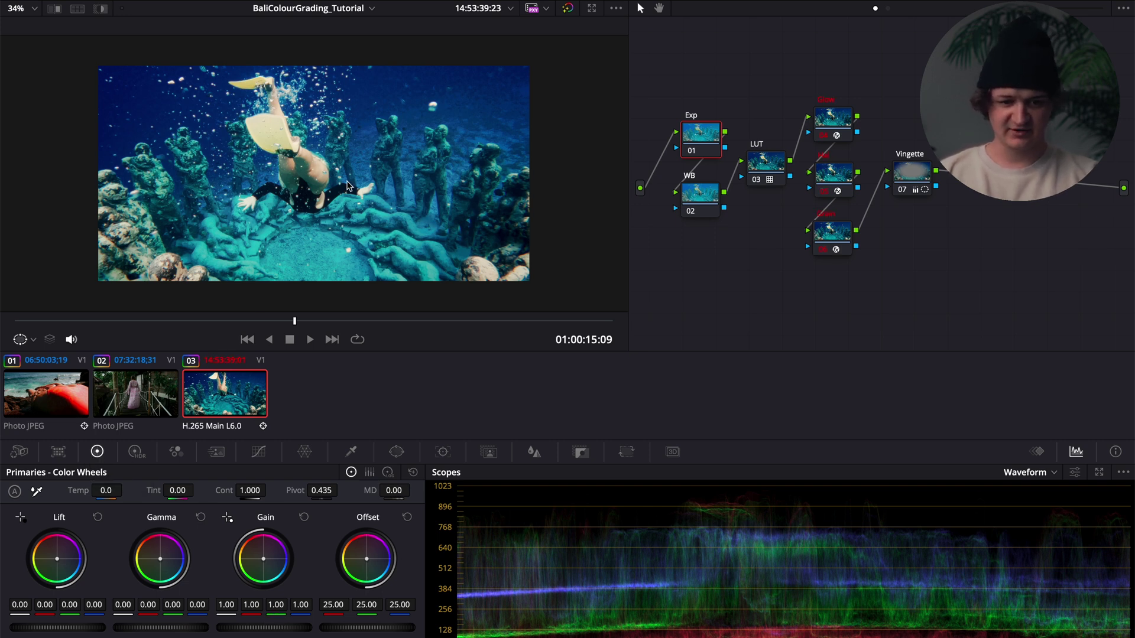
{"action": "mouse_move", "coordinate": [277, 624]}
{"action": "left_mouse_down"}
{"action": "mouse_move", "coordinate": [122, 603]}
{"action": "mouse_move", "coordinate": [271, 601]}
{"action": "mouse_move", "coordinate": [176, 601]}
{"action": "mouse_move", "coordinate": [285, 627]}
{"action": "left_mouse_up"}
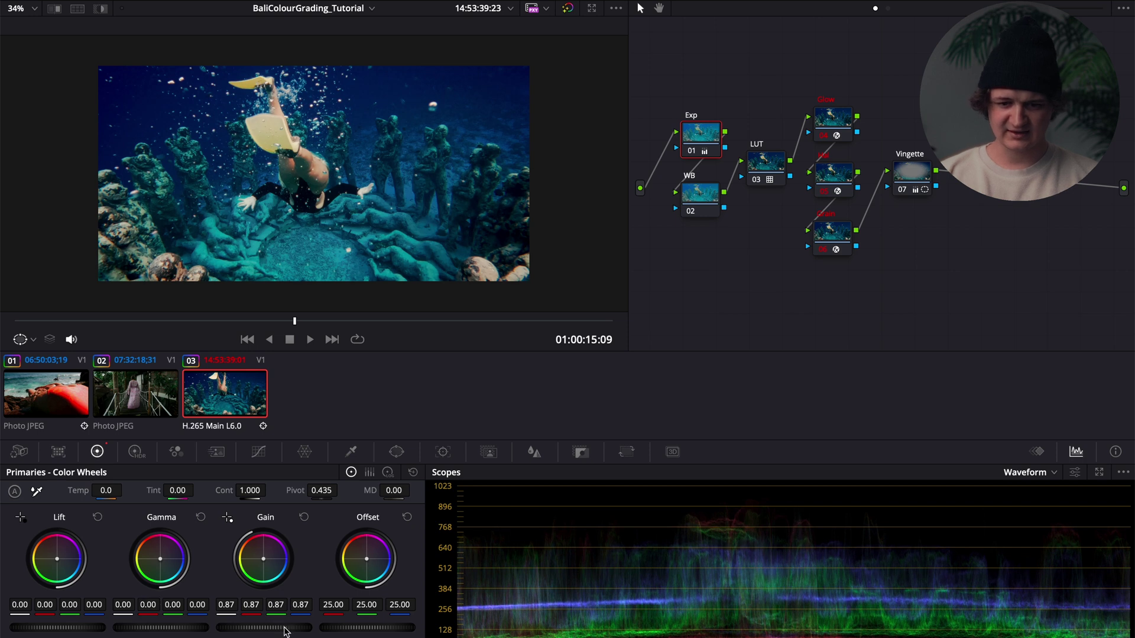
{"action": "left_click", "coordinate": [692, 152]}
{"action": "left_click", "coordinate": [692, 154]}
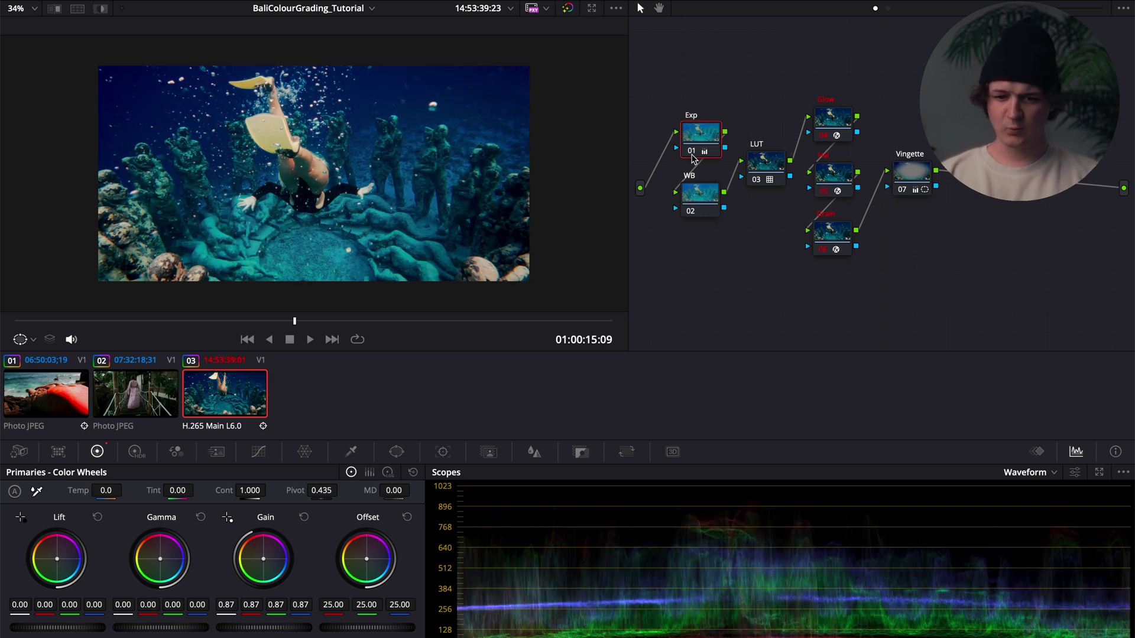
Warm the WB node slightly by shifting its gamma color balance, with blue at -0.01
{"action": "left_click", "coordinate": [699, 212]}
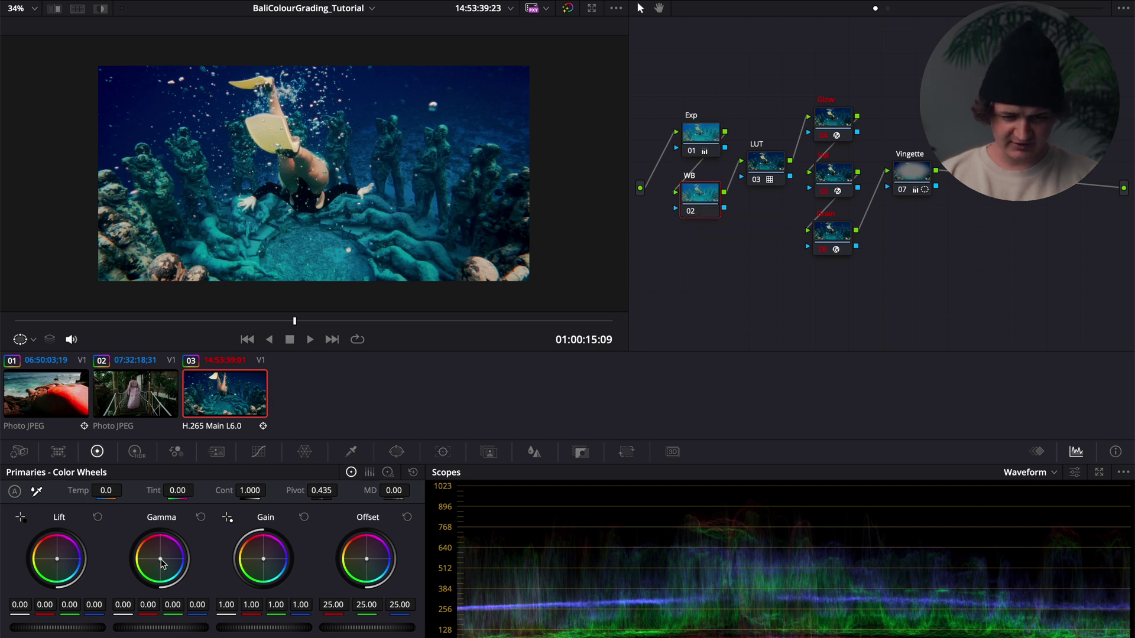
{"action": "left_click_drag", "start_coordinate": [163, 563], "coordinate": [154, 558]}
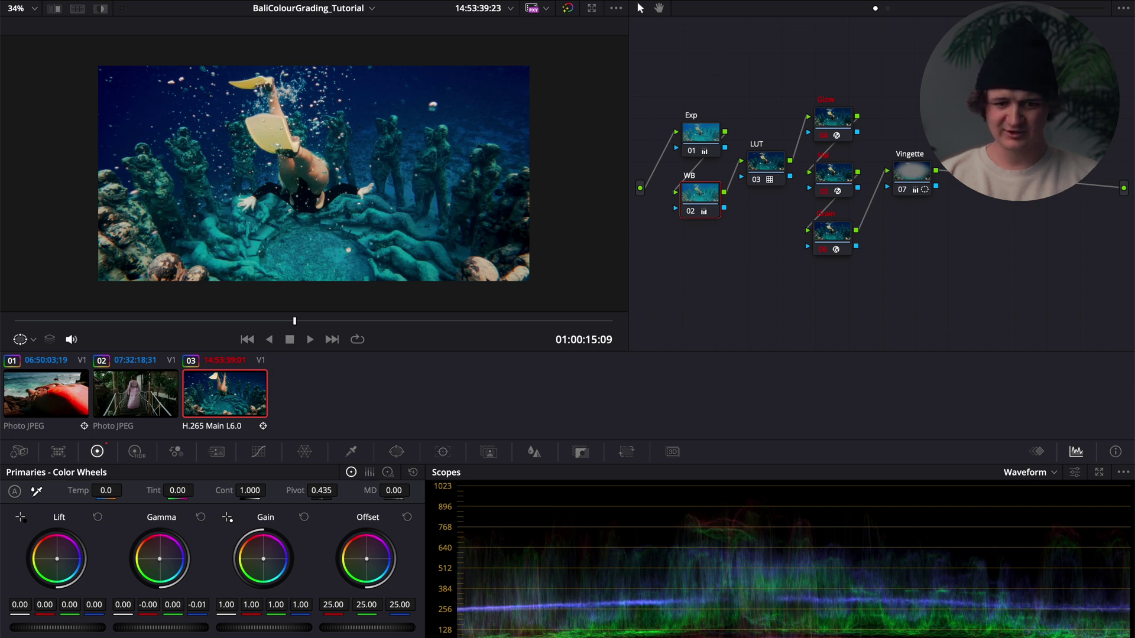
Return to the Exp node and fine-tune its gain to 0.85
{"action": "key", "text": "shift+semicolon"}
{"action": "left_click_drag", "start_coordinate": [300, 626], "coordinate": [268, 629]}
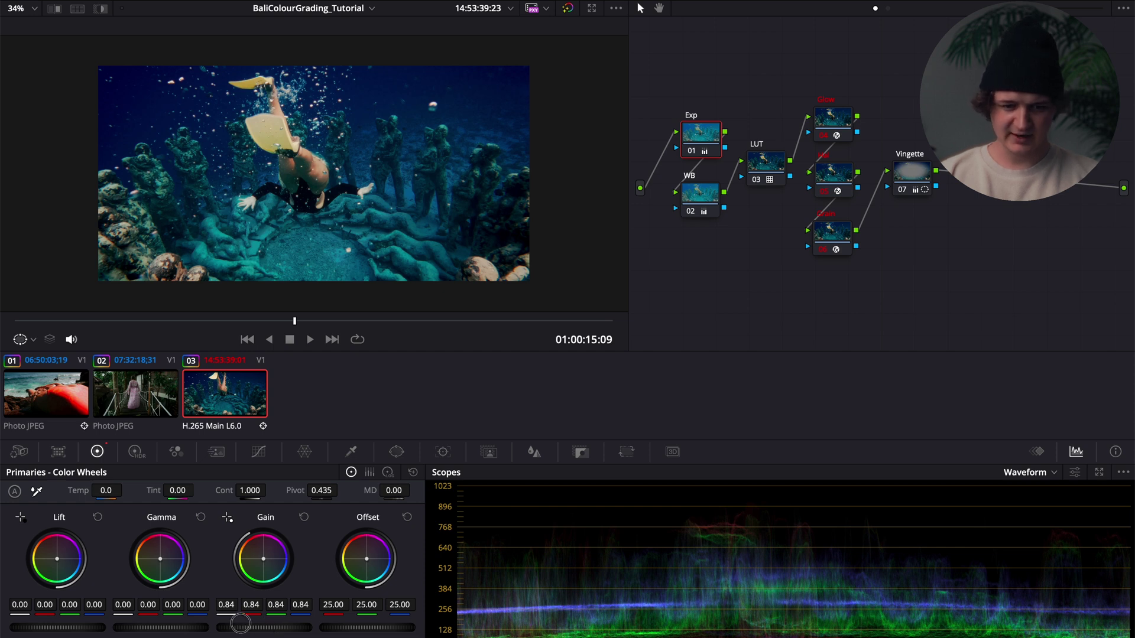
{"action": "left_click_drag", "start_coordinate": [240, 617], "coordinate": [253, 619]}
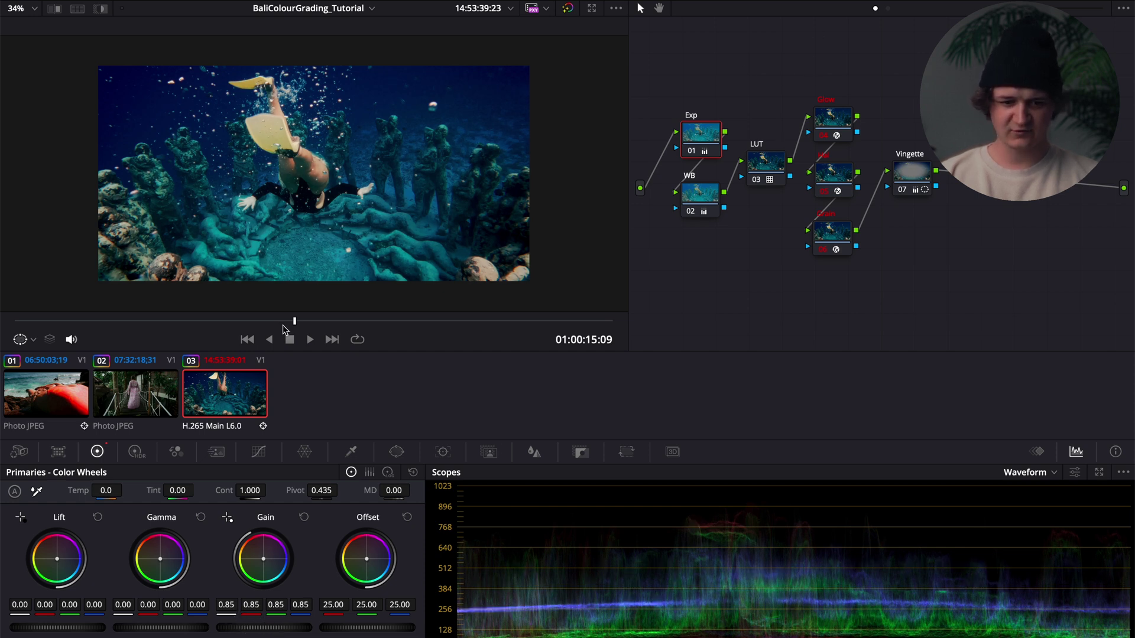
Move to 01:00:15:03 in the underwater clip, compare it with the grades bypassed and enabled, and play it
{"action": "left_click_drag", "start_coordinate": [303, 321], "coordinate": [206, 321]}
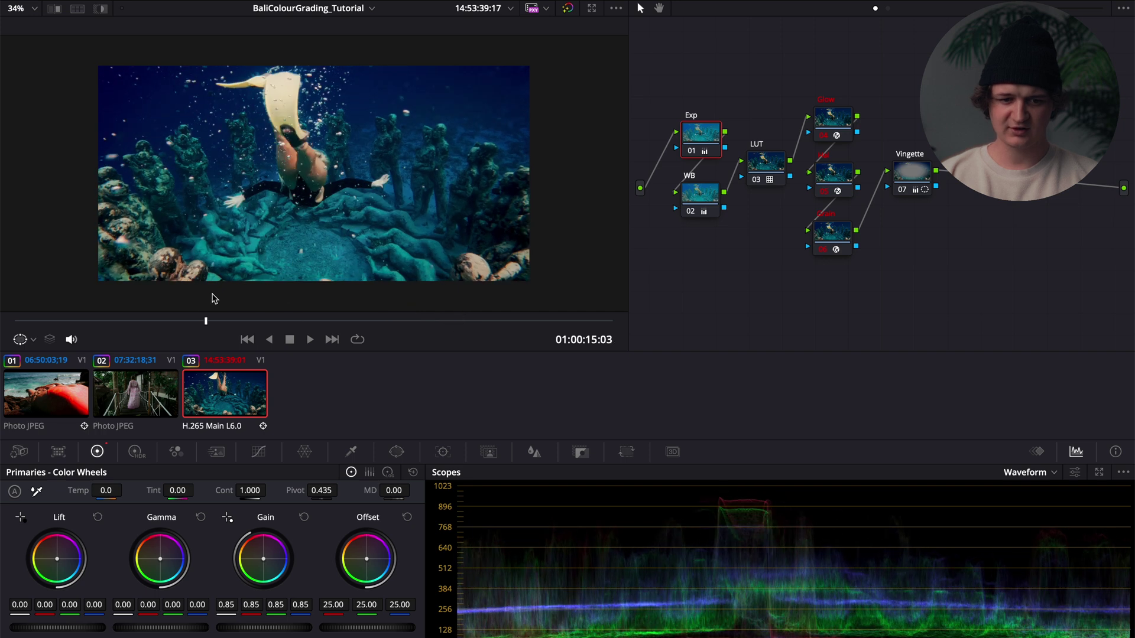
{"action": "left_click", "coordinate": [569, 8]}
{"action": "left_click", "coordinate": [569, 8]}
{"action": "left_click", "coordinate": [569, 8]}
{"action": "left_click", "coordinate": [569, 8]}
{"action": "key", "text": "space"}
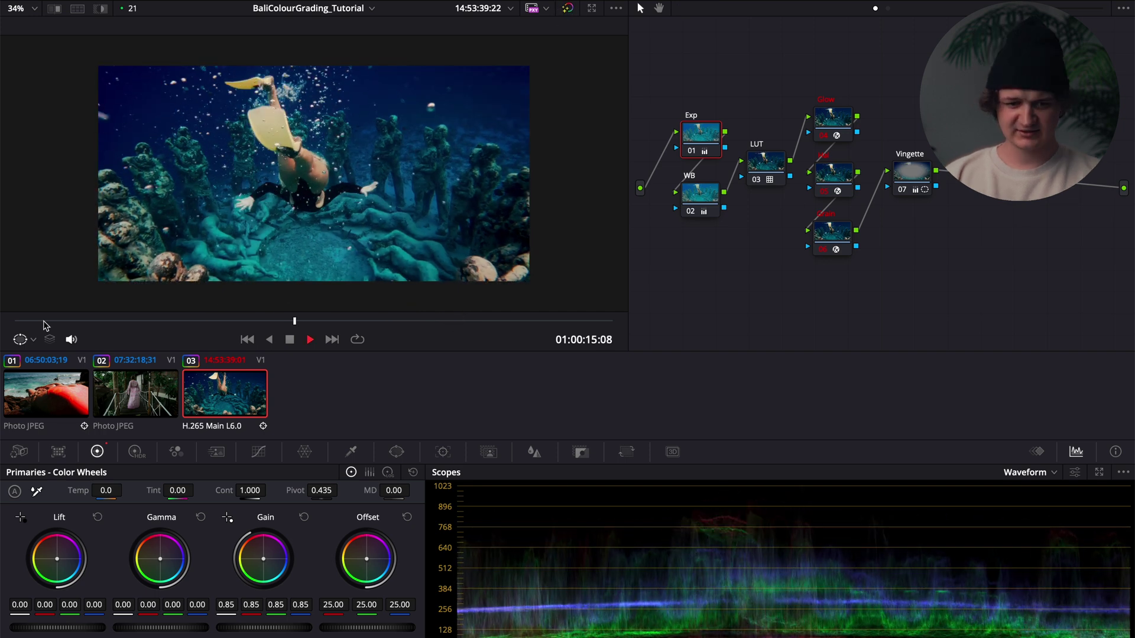